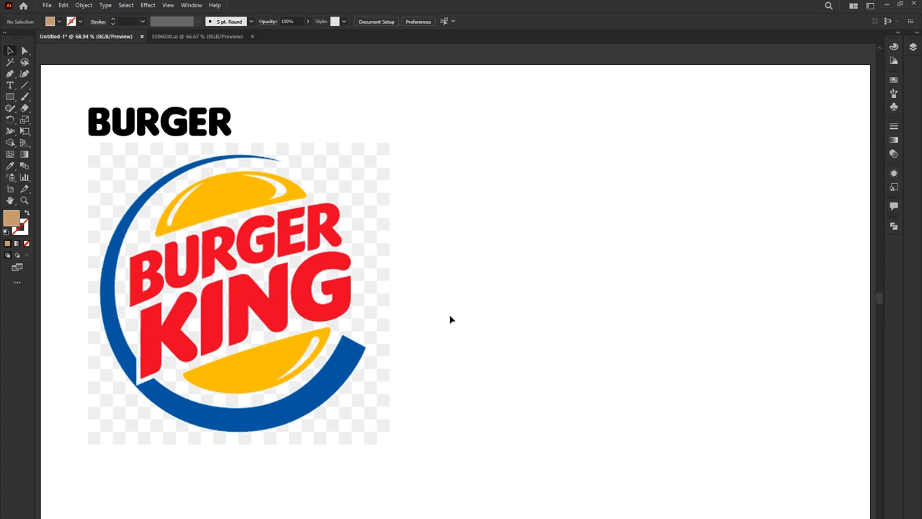
Delete the linked Burger King logo image from the artboard, leaving the BURGER text
key(ctrl+a)
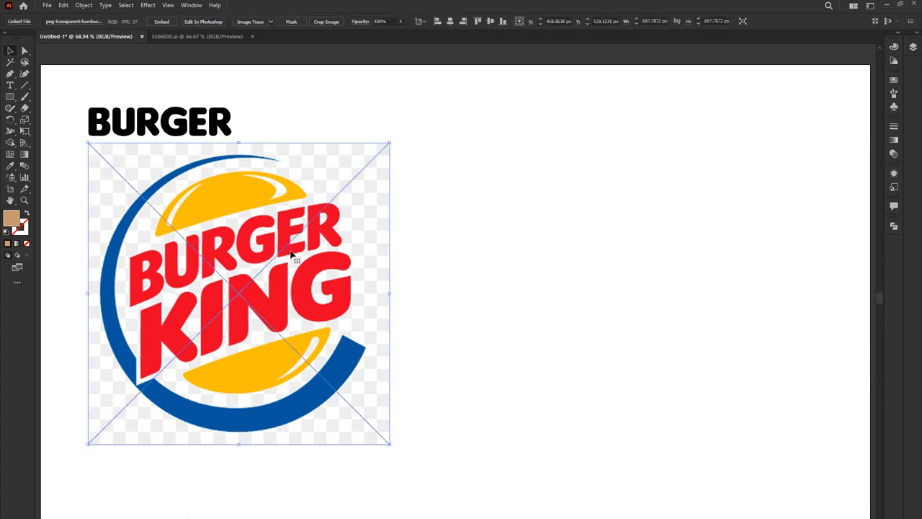
click(590, 291)
click(204, 218)
key(Delete)
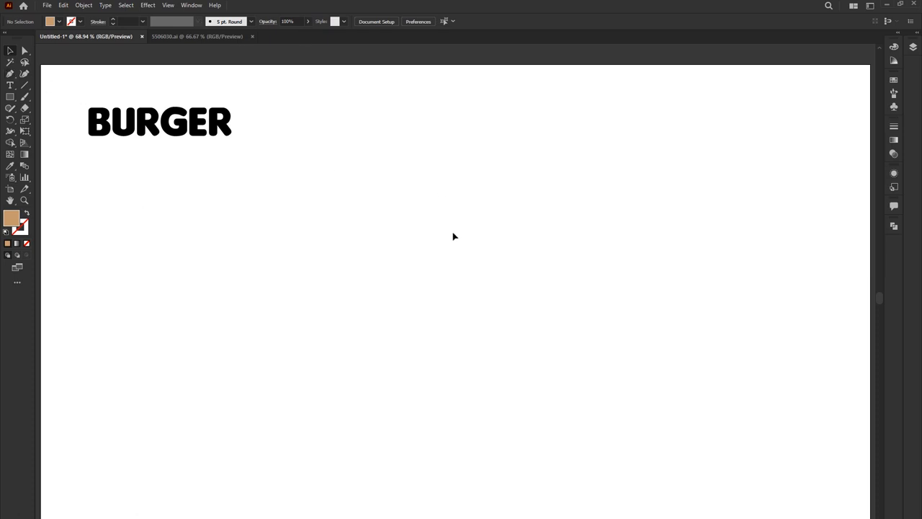
Place the Burger King PNG from the Desktop folder as a linked template layer
click(913, 48)
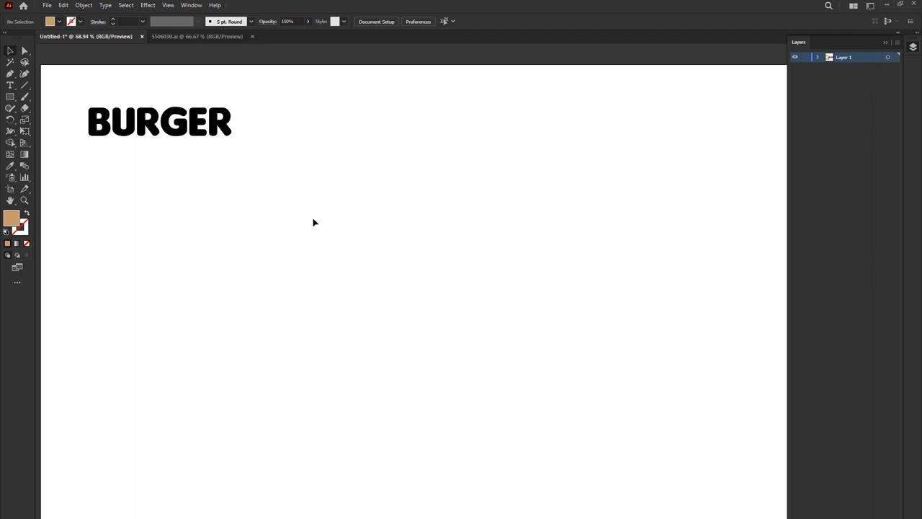
click(47, 5)
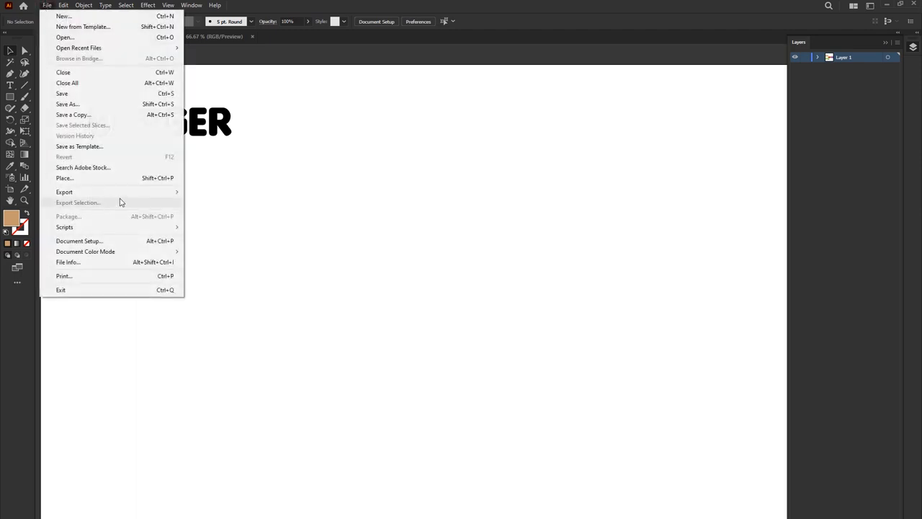
click(82, 179)
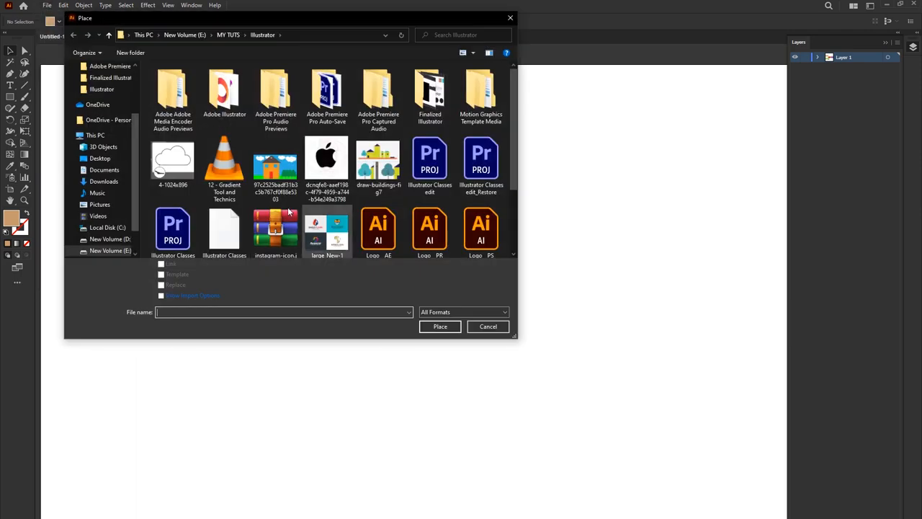
drag(276, 25, 332, 48)
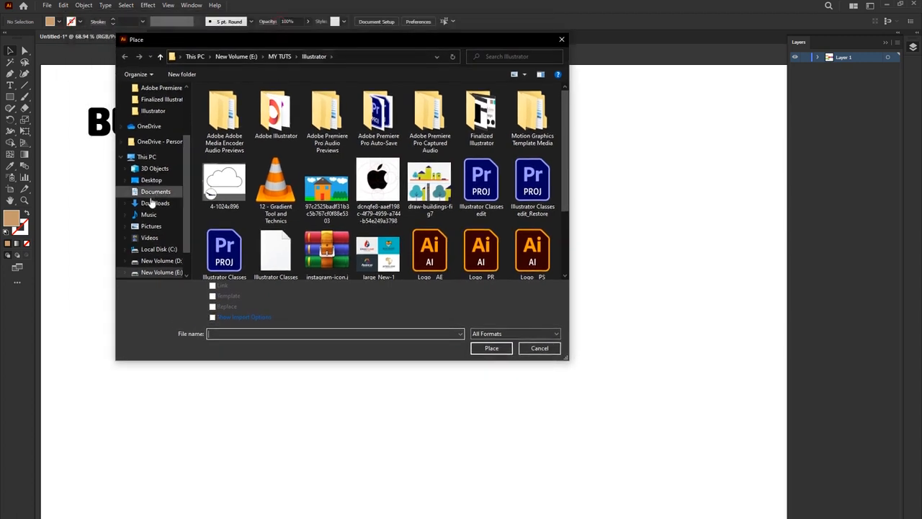
click(151, 178)
click(319, 106)
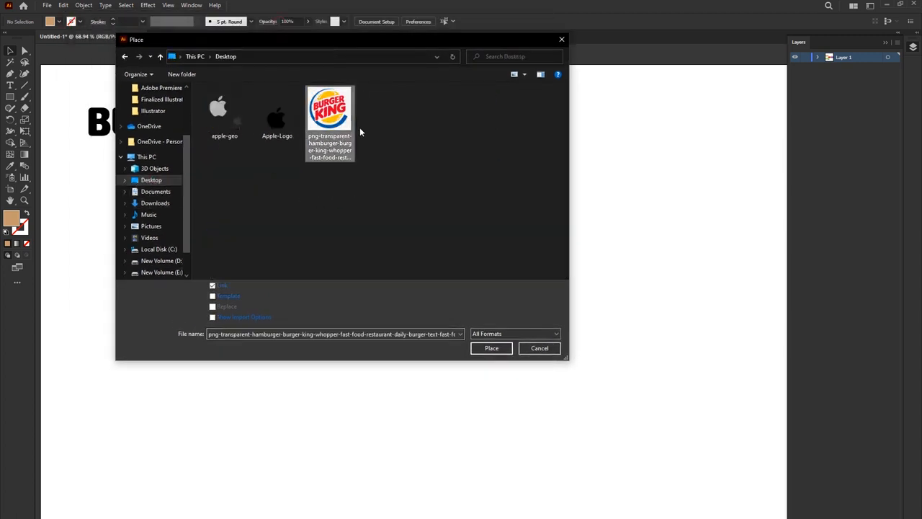
click(212, 297)
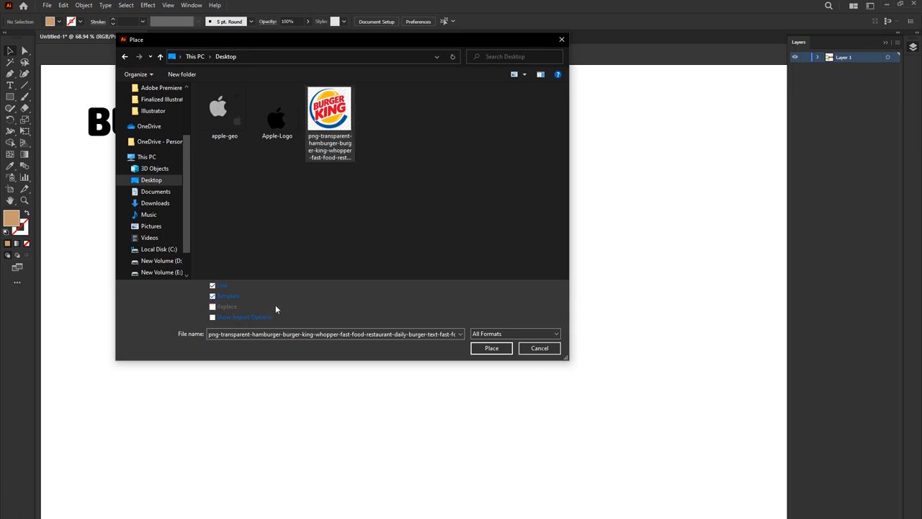
click(480, 350)
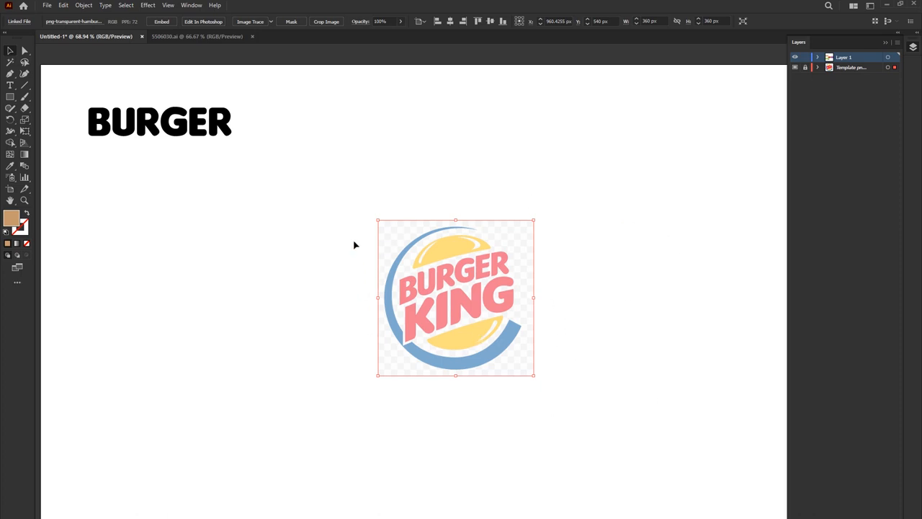
click(340, 226)
drag(456, 243, 509, 429)
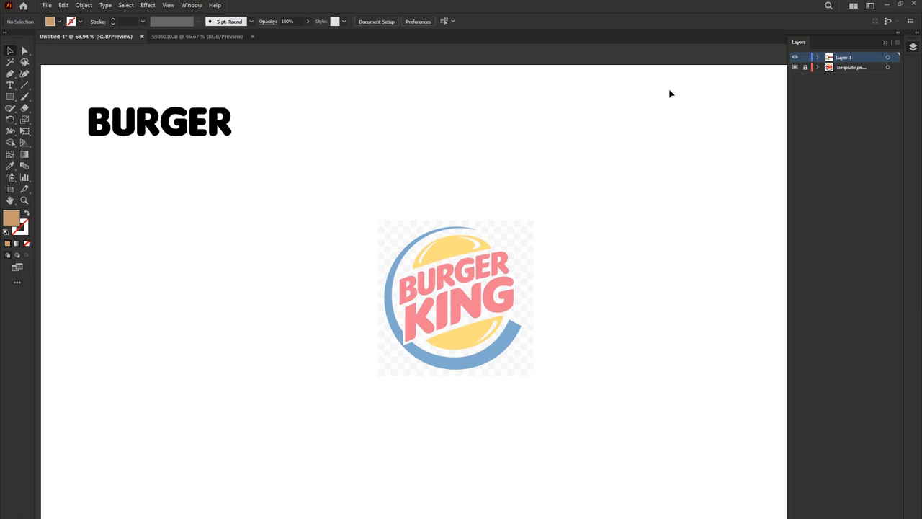
Enlarge the unlocked template logo from its centre to about 619 px square and lock its layer
click(468, 298)
drag(533, 376, 590, 431)
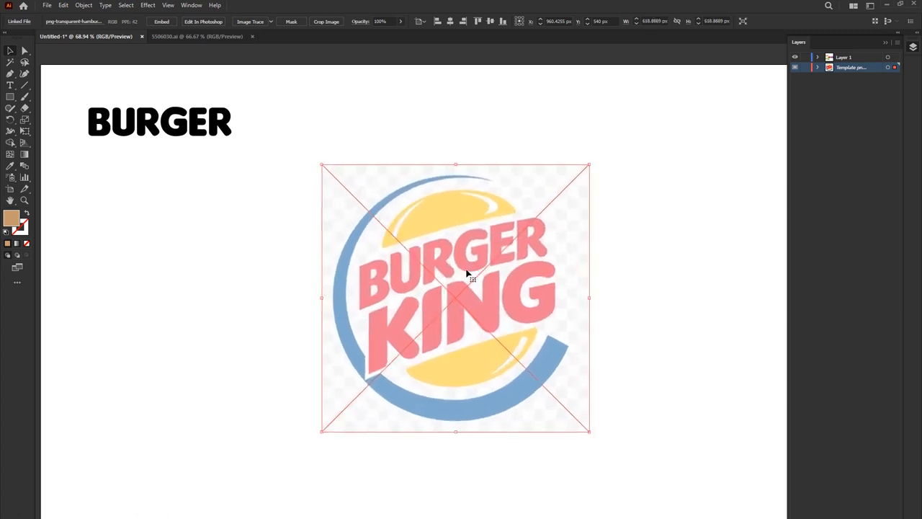
click(805, 67)
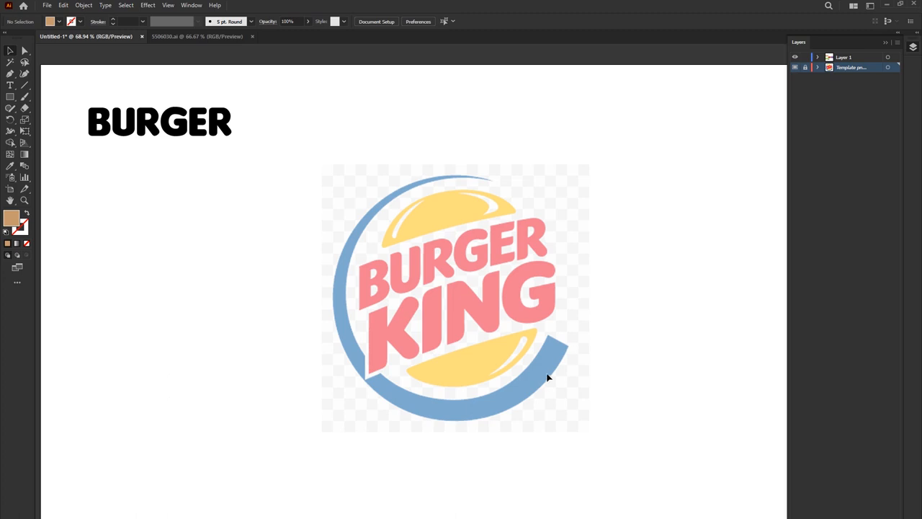
Choose the Ellipse tool and rename Layer 1 as Burger King Logo
drag(10, 96, 53, 121)
click(839, 57)
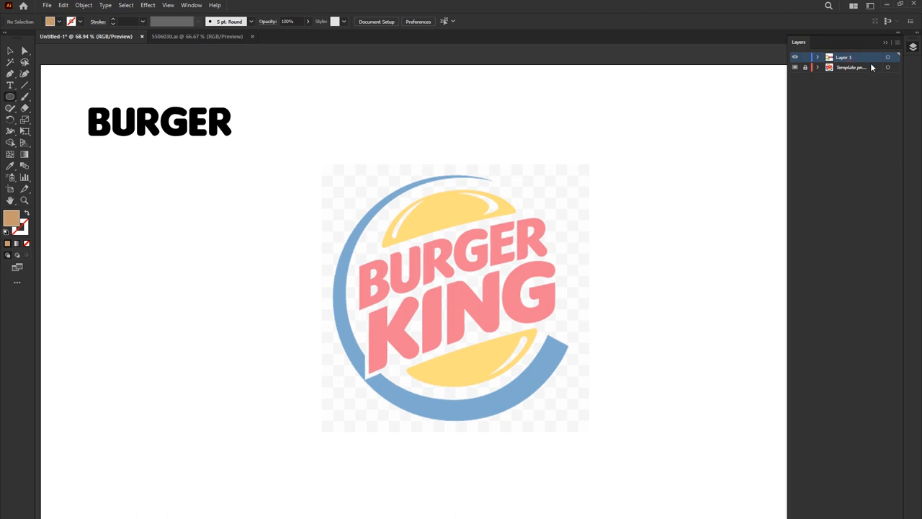
double_click(839, 57)
text(Bu)
text(rger King Logo)
key(Return)
Draw an unfilled, stroked circle about 573 px wide that follows the outer edge of the logo's blue ring
drag(458, 294, 585, 394)
key(v)
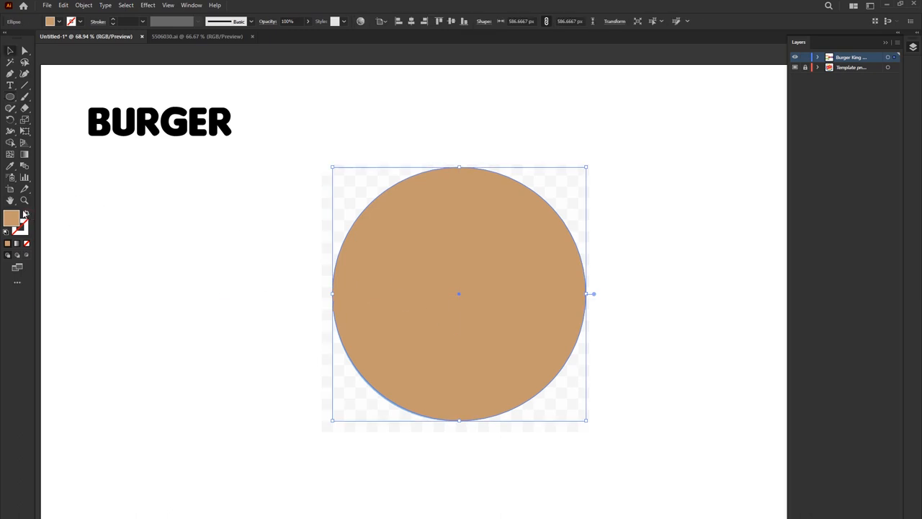
click(25, 213)
drag(586, 167, 581, 173)
drag(455, 172, 453, 175)
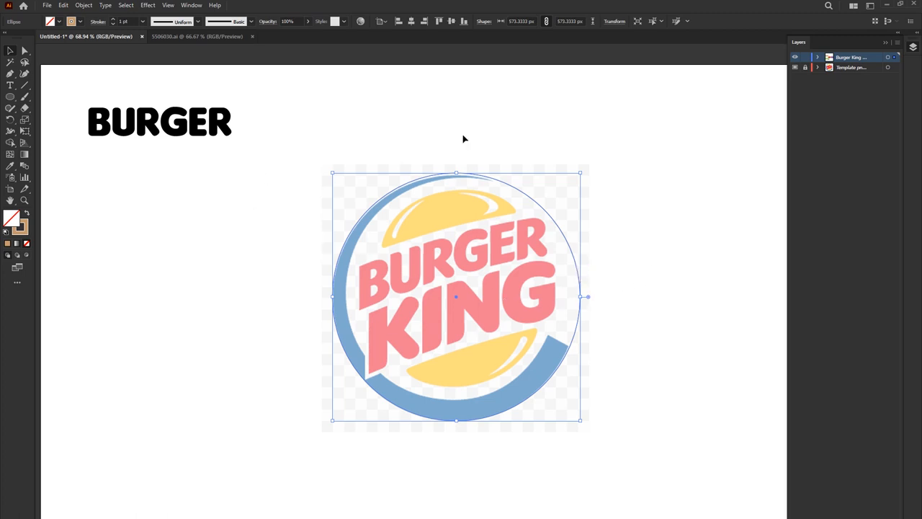
key(a)
key(v)
click(62, 5)
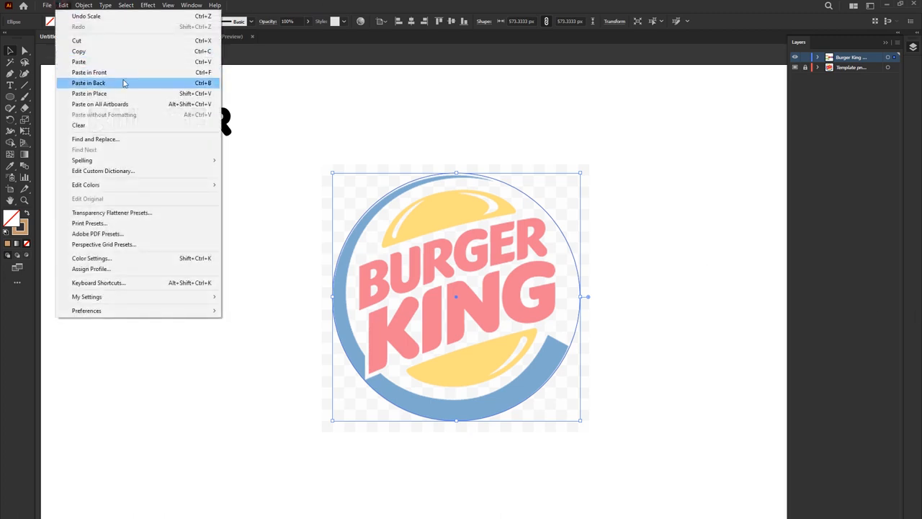
click(424, 57)
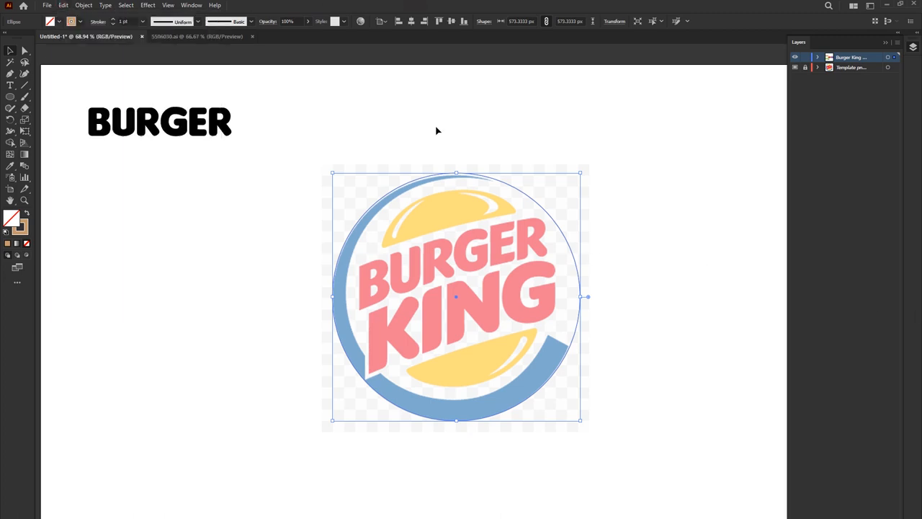
key(ctrl+shift+b)
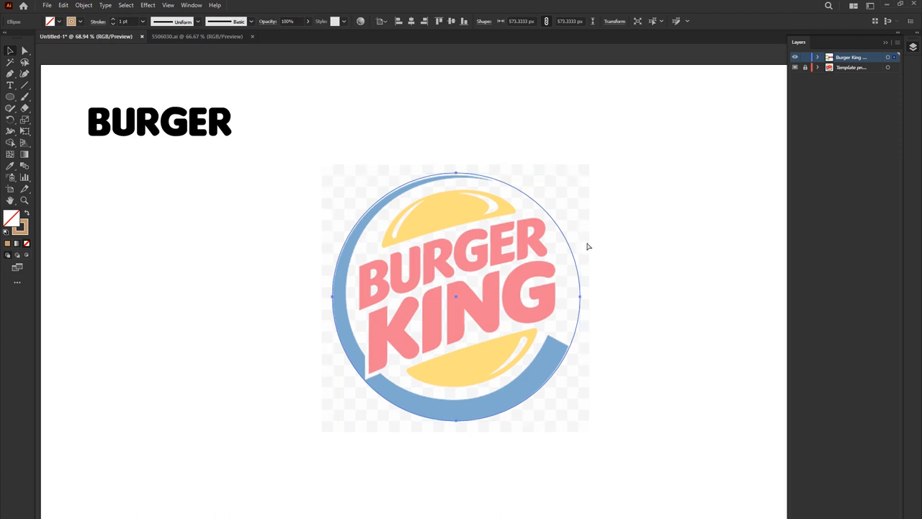
key(ctrl+shift+b)
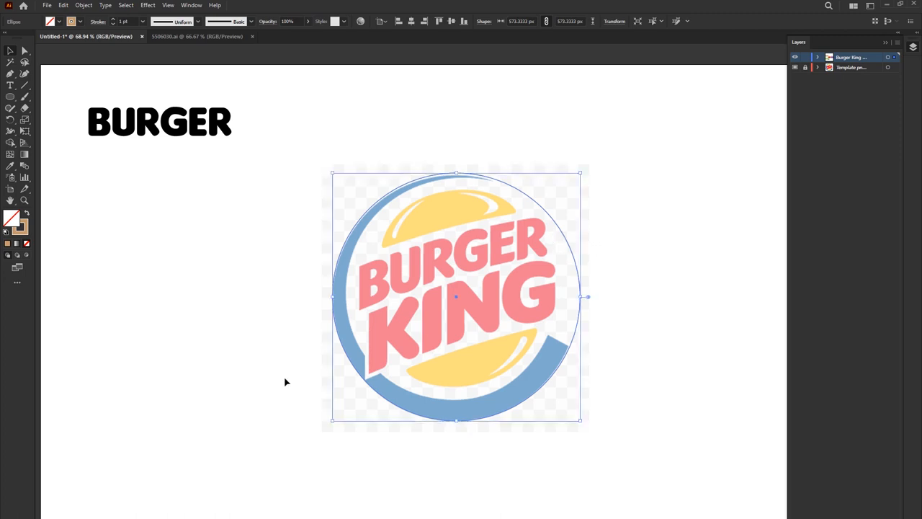
Duplicate the outer circle in place and reshape the copy to fit the inner edge of the blue ring
mouse_move(332, 422)
mouse_down()
mouse_move(343, 404)
mouse_move(337, 407)
mouse_up()
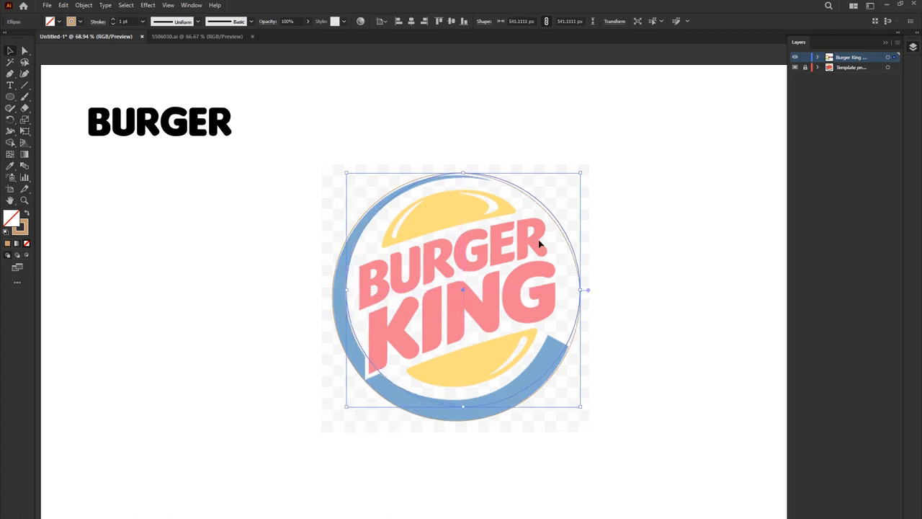
scroll(536, 157, up, 1)
drag(597, 180, 595, 180)
drag(602, 354, 603, 354)
scroll(550, 354, down, 2)
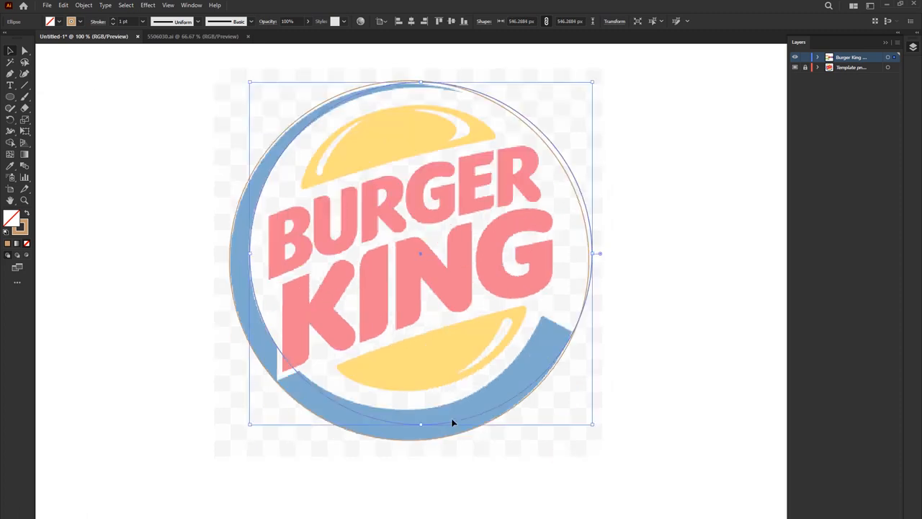
drag(421, 426, 422, 379)
drag(550, 162, 533, 195)
drag(404, 114, 405, 94)
drag(563, 251, 557, 250)
click(633, 274)
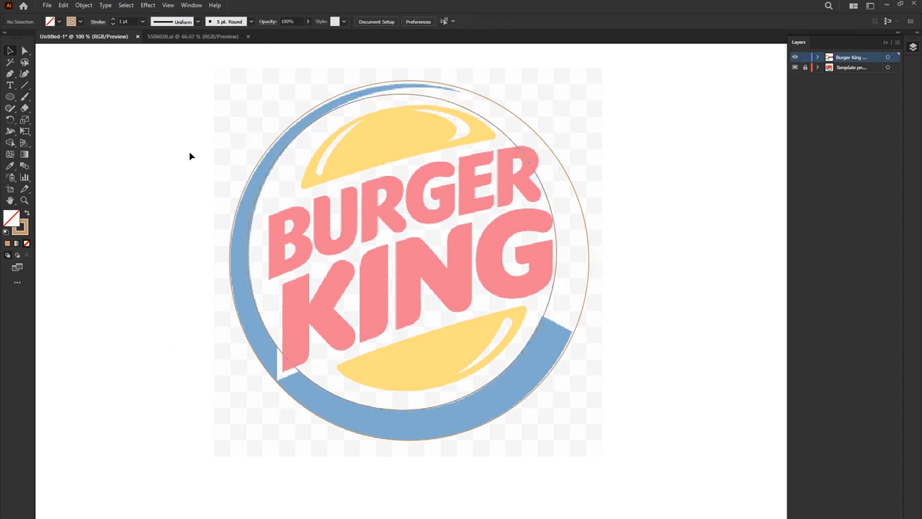
Draw a slanted line about 155 px wide and 69 px high along the blue ring's cut end
key(backslash)
drag(514, 307, 610, 348)
key(v)
shift+click(226, 232)
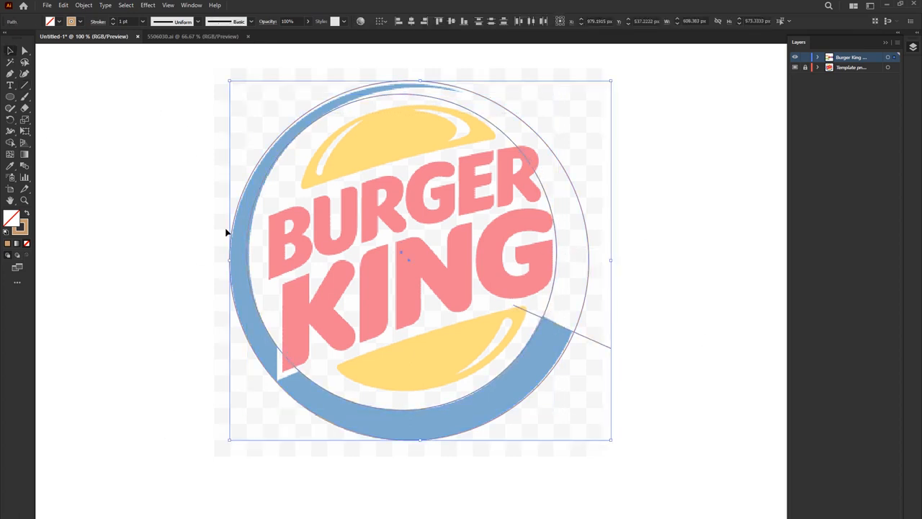
click(694, 199)
click(585, 337)
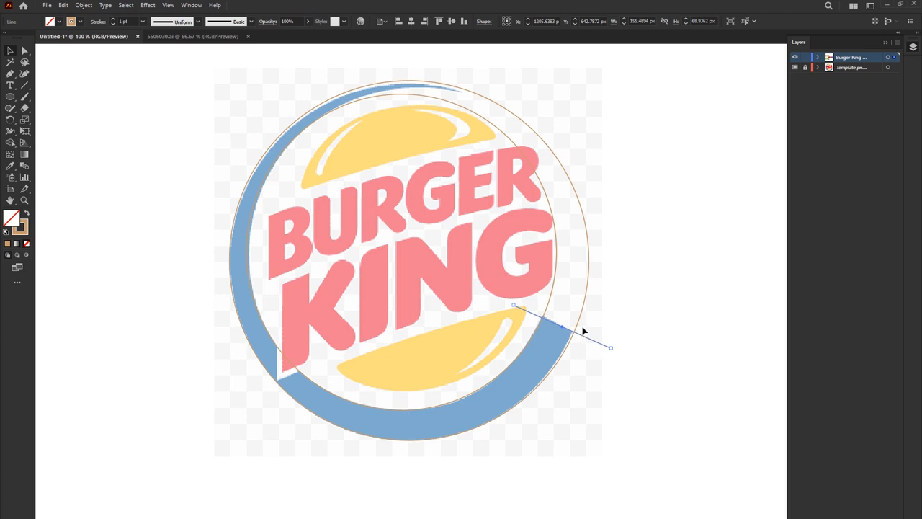
Duplicate the inner ellipse and stretch the copy to about 559 × 504 px to follow the ring's thin upper tip
drag(481, 118, 523, 113)
drag(290, 247, 248, 240)
click(635, 218)
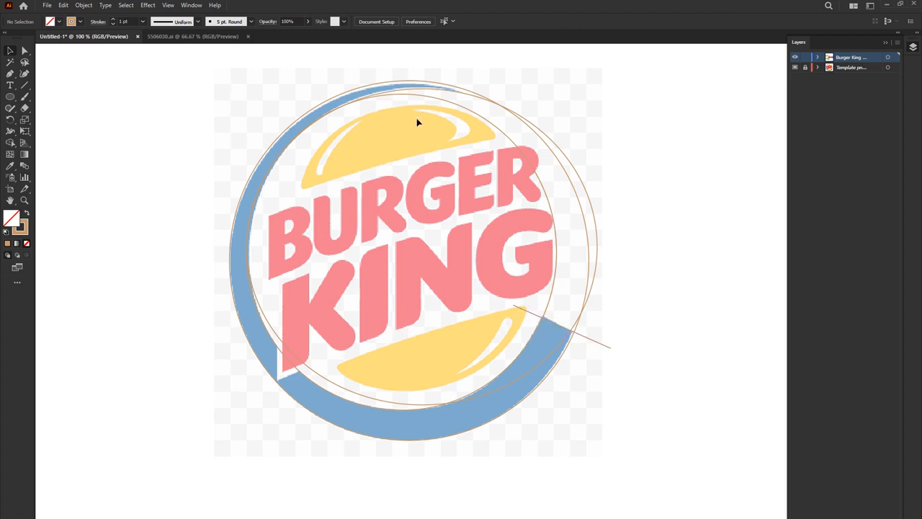
click(426, 97)
drag(426, 99, 463, 94)
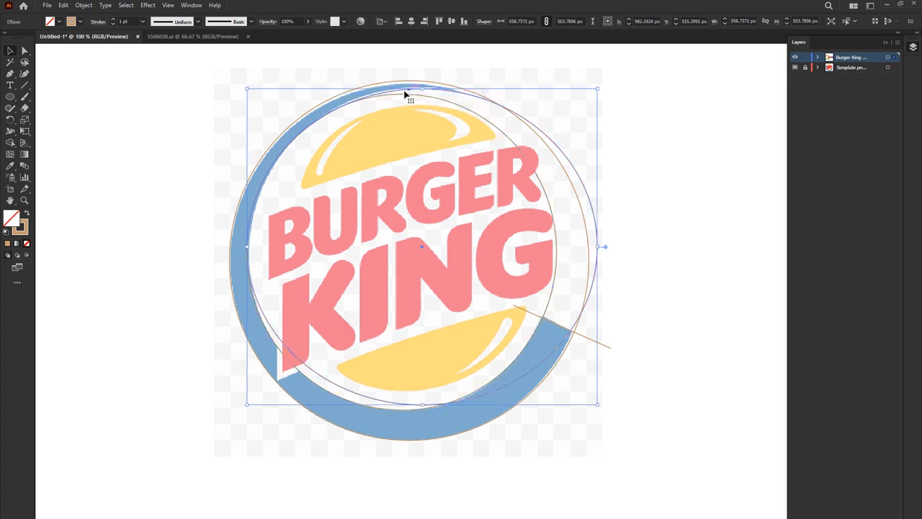
click(286, 112)
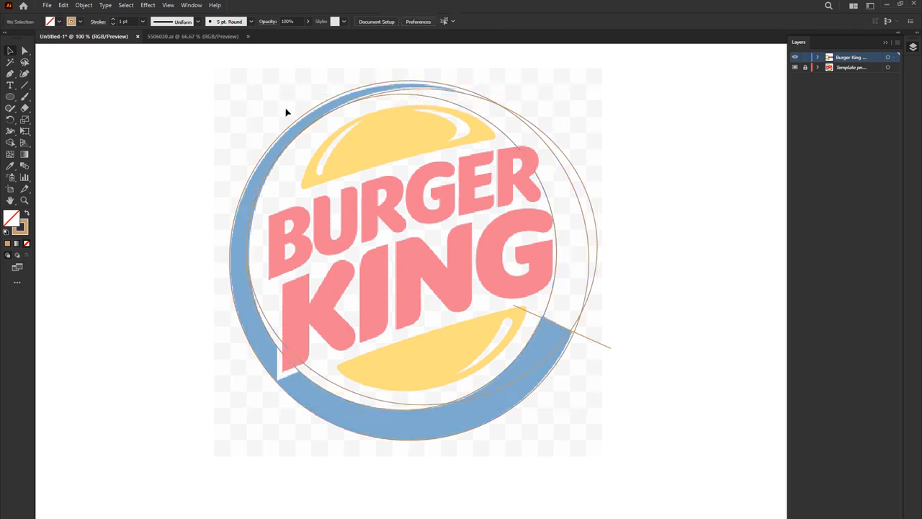
Select all the ellipses and the line, hiding the template layer briefly to check the outlines
drag(154, 86, 715, 489)
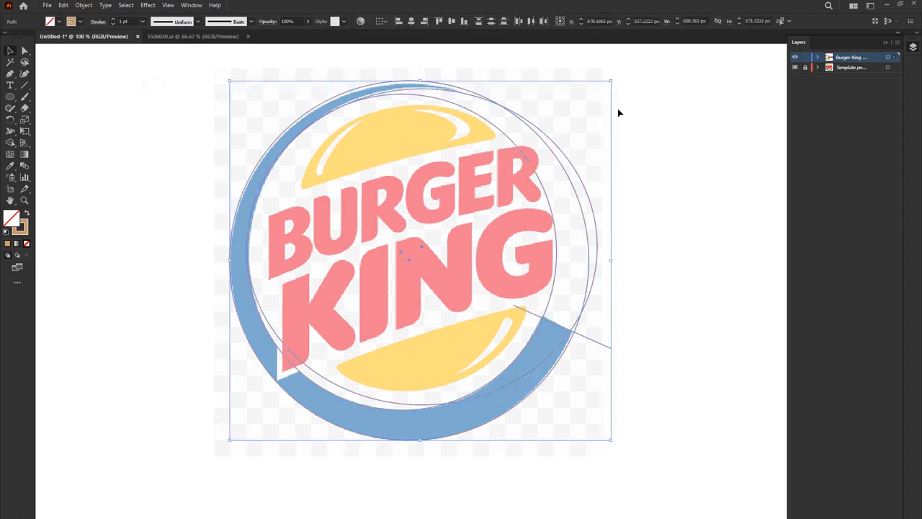
click(795, 67)
click(137, 182)
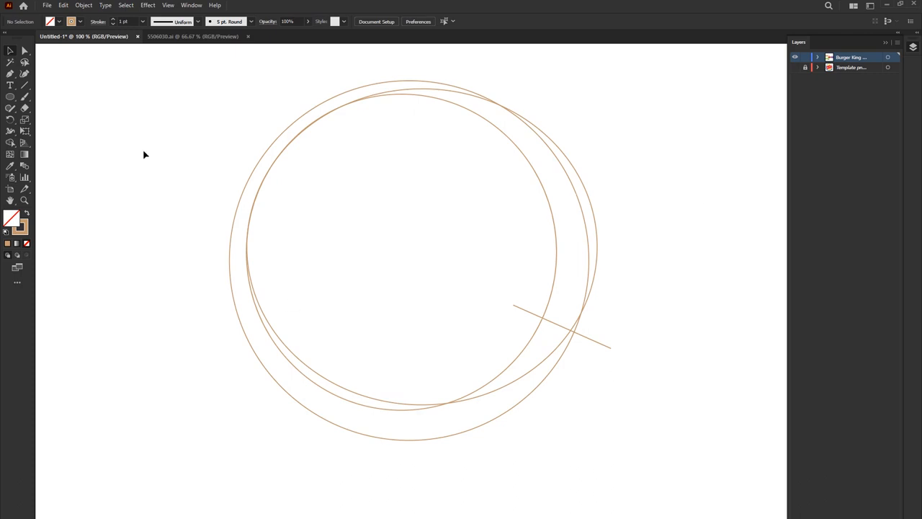
drag(154, 71, 672, 457)
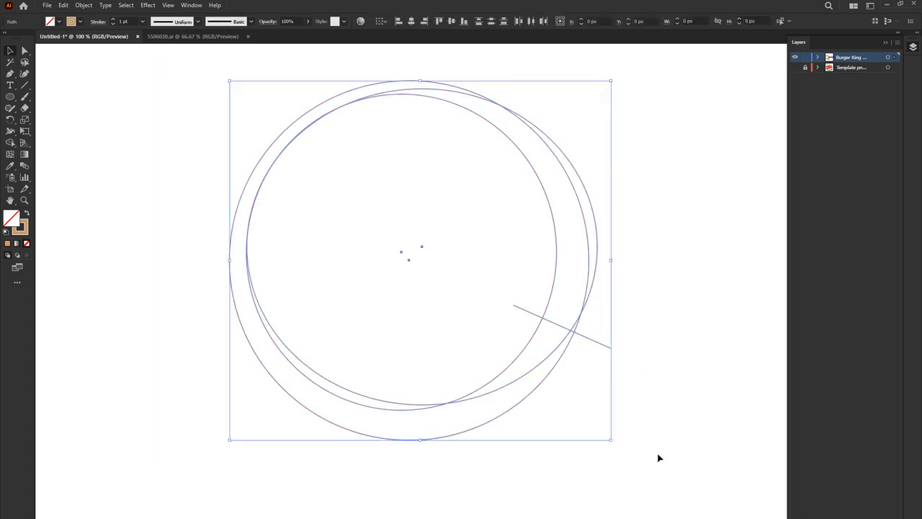
click(795, 67)
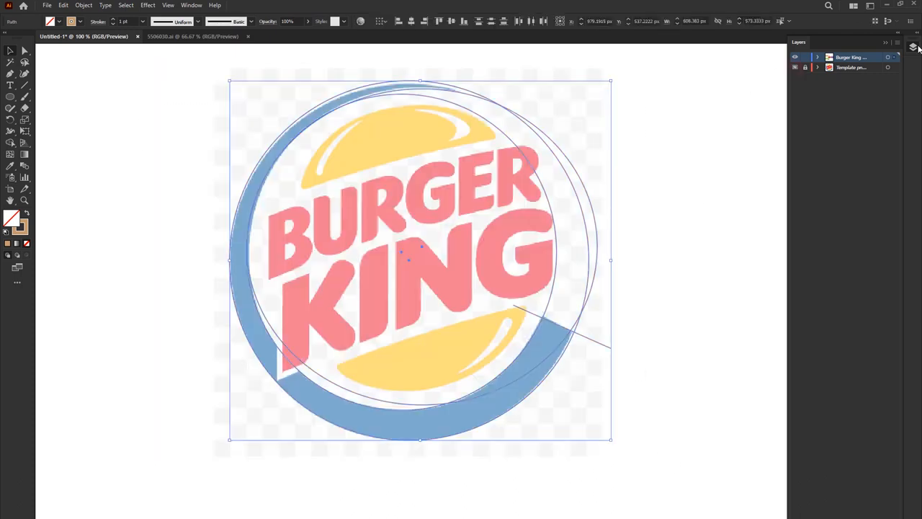
With the Shape Builder, remove the outline regions beyond the ring's cut end and merge the blue ring's pieces into one shape
click(11, 145)
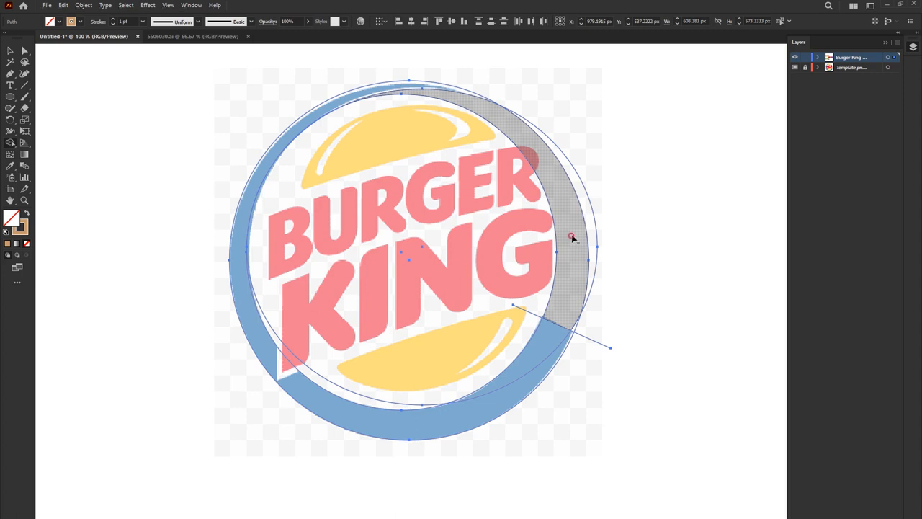
alt+click(572, 239)
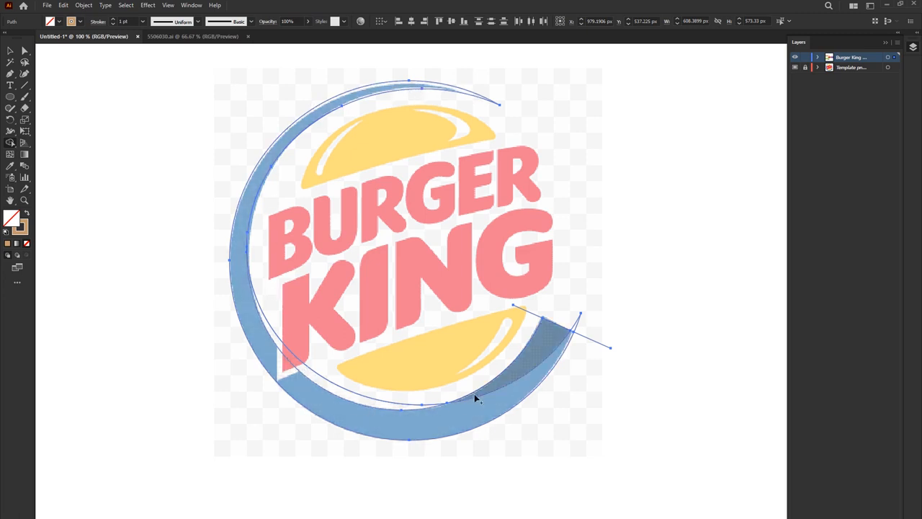
click(533, 351)
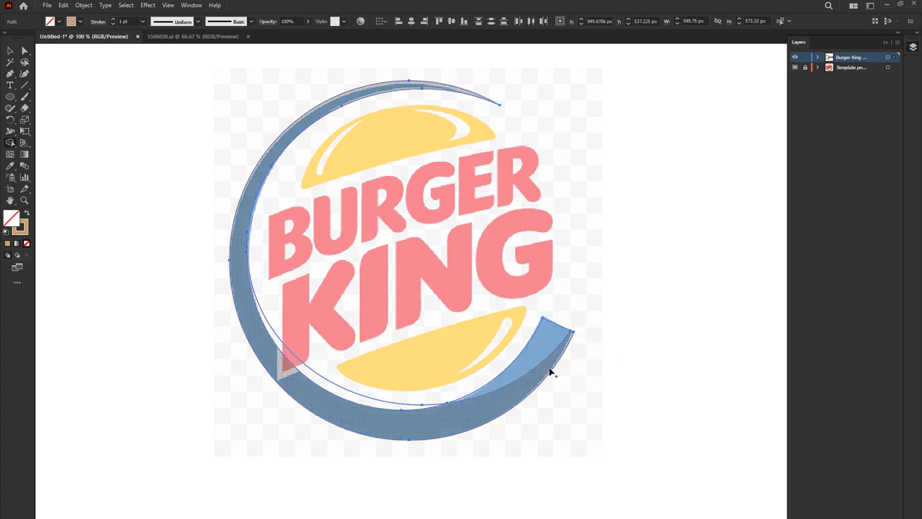
mouse_move(541, 342)
mouse_down()
mouse_move(541, 377)
mouse_move(486, 401)
mouse_move(372, 408)
mouse_up()
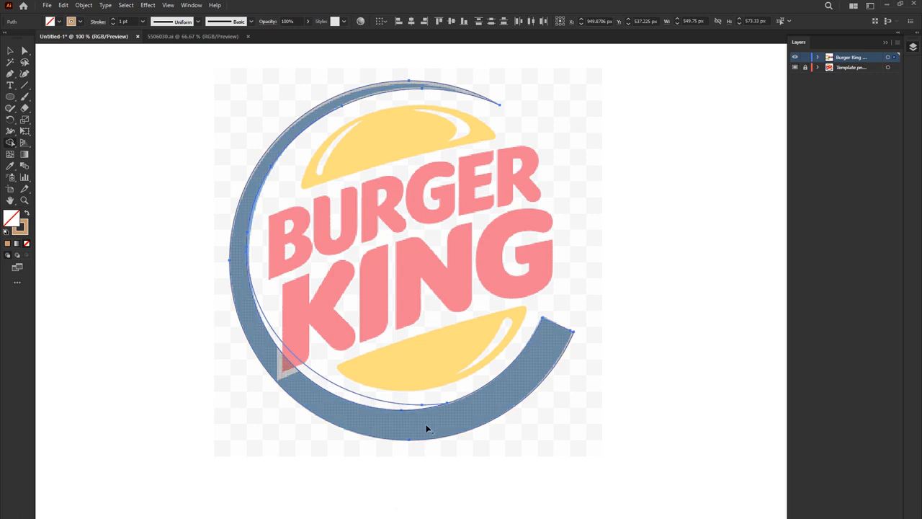
With the Shape Builder, merge the remaining ring pieces and remove the thin crescent along the ring's lower inner edge
mouse_move(393, 419)
mouse_down()
mouse_move(366, 403)
mouse_move(245, 376)
mouse_up()
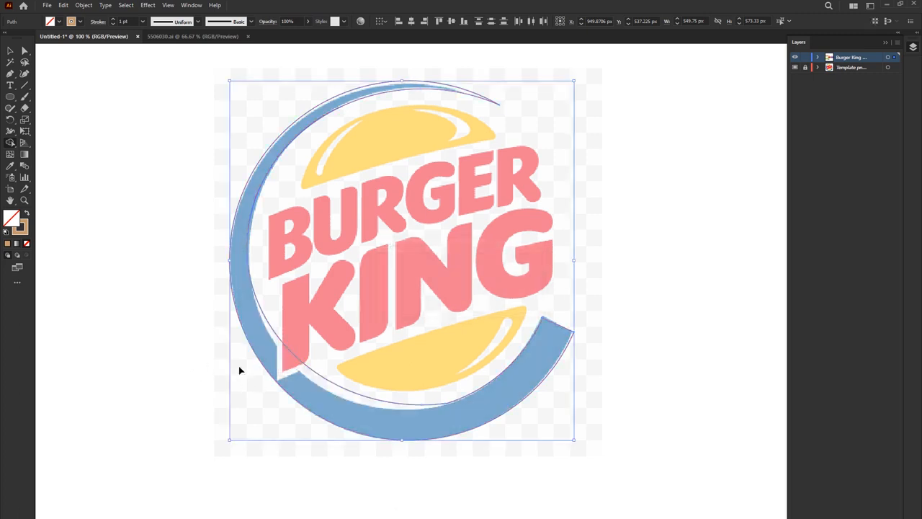
alt+click(351, 392)
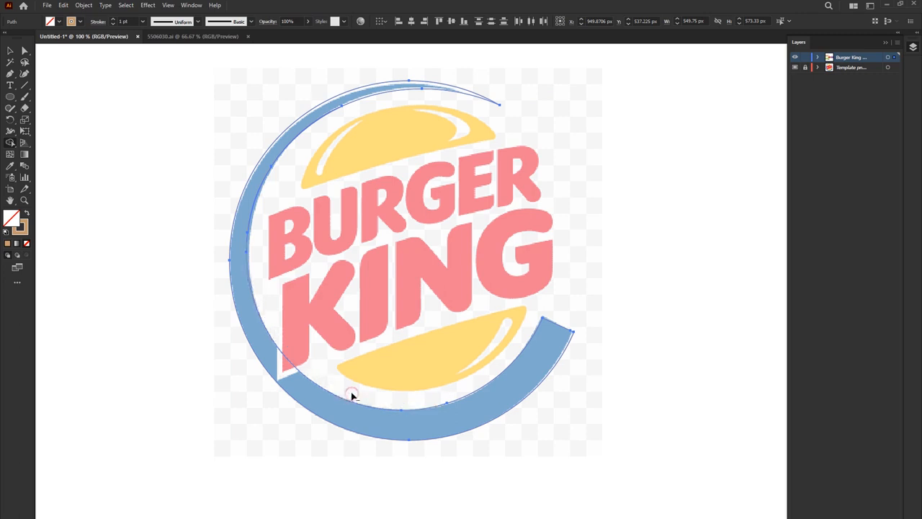
scroll(220, 231, up, 2)
scroll(221, 232, down, 2)
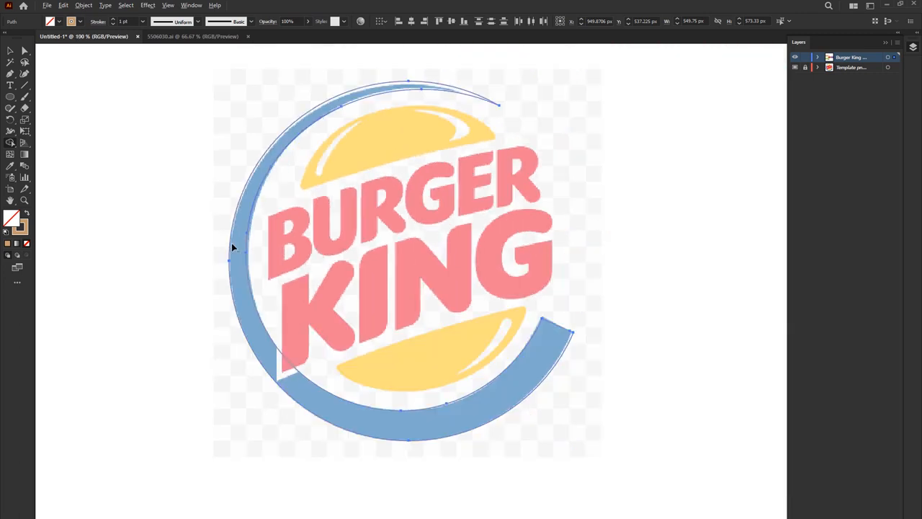
Fill the ring shape with the template's blue using the Eyedropper and move it onto the blank area beside the template
click(10, 52)
scroll(281, 154, down, 1)
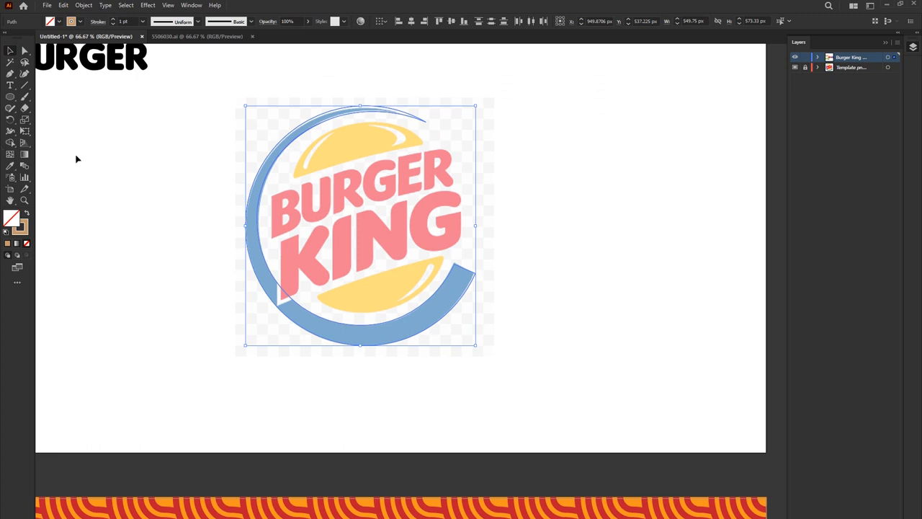
key(ctrl+0)
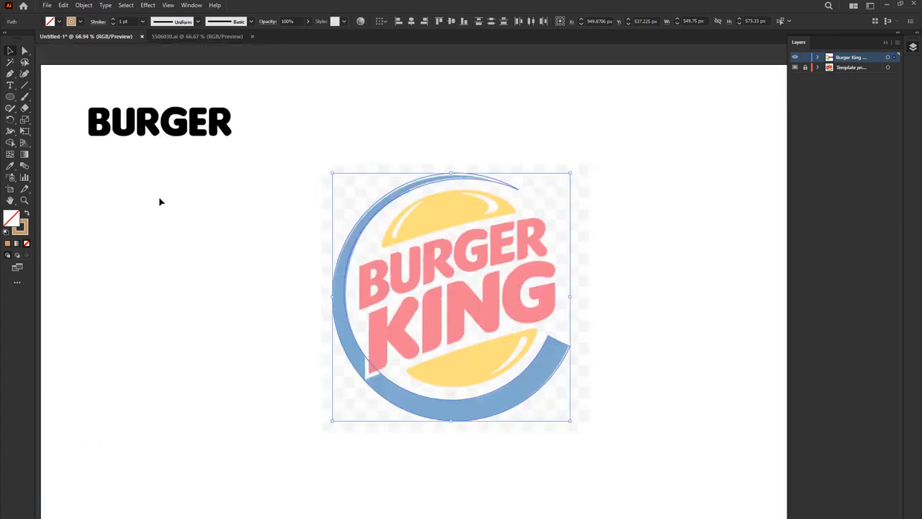
key(i)
click(554, 373)
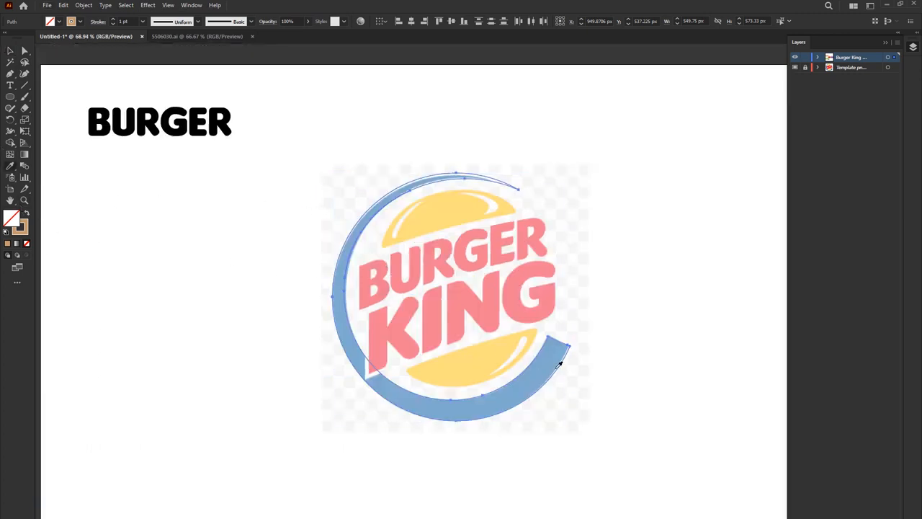
key(v)
drag(365, 370, 98, 329)
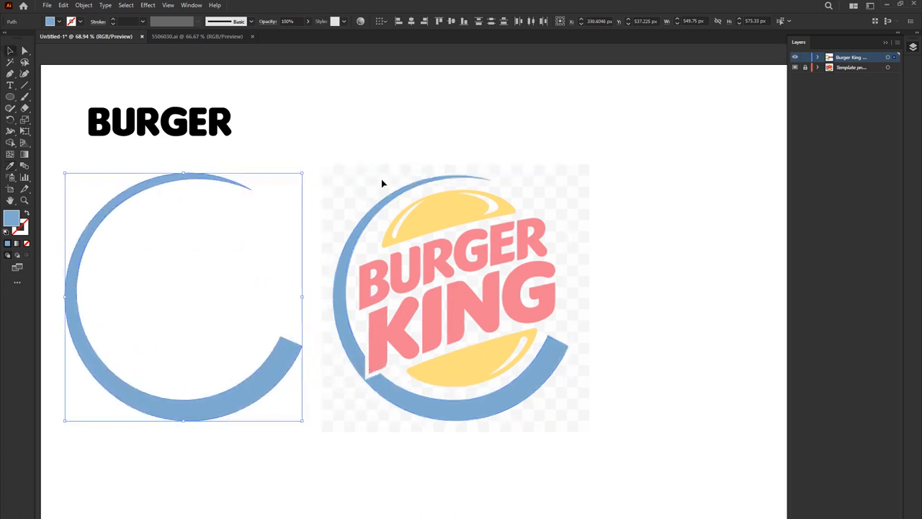
Shift the ring's upper inner-edge anchor slightly outward with the Curvature tool and delete the stray sliver beside it
scroll(419, 246, left, 3)
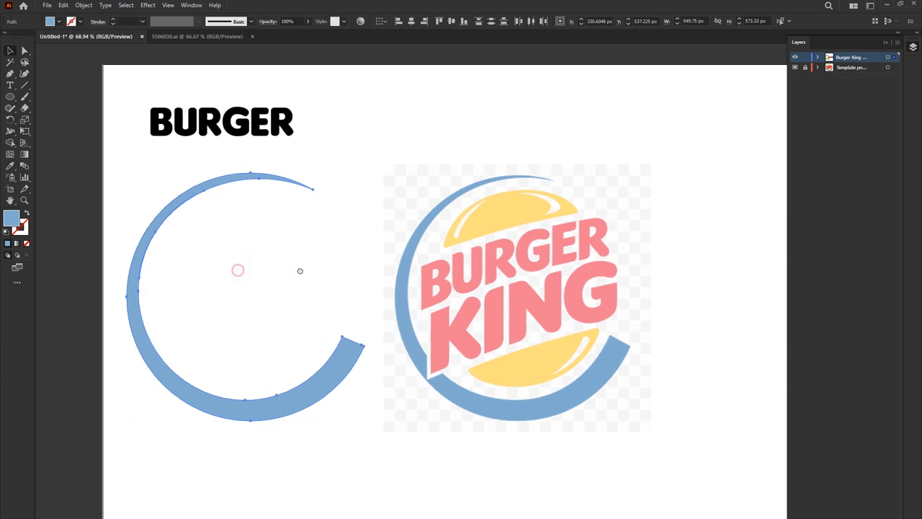
click(353, 193)
click(199, 181)
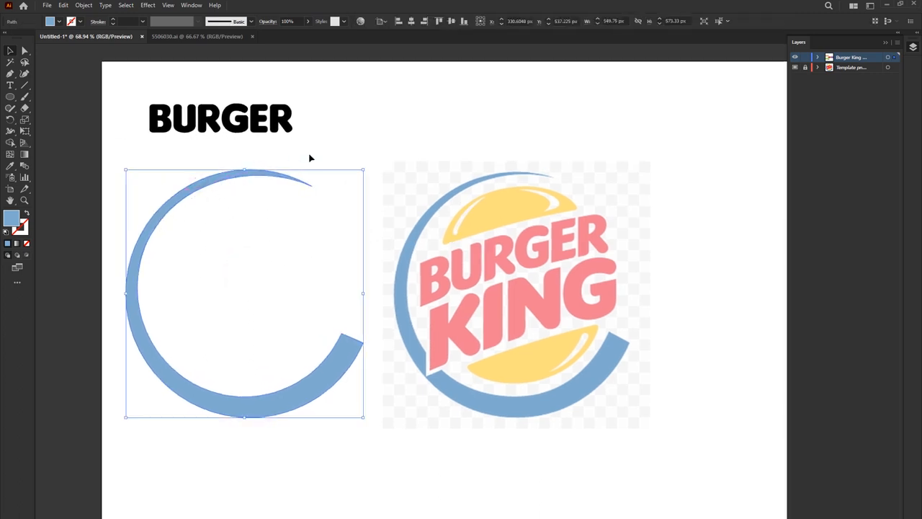
click(24, 76)
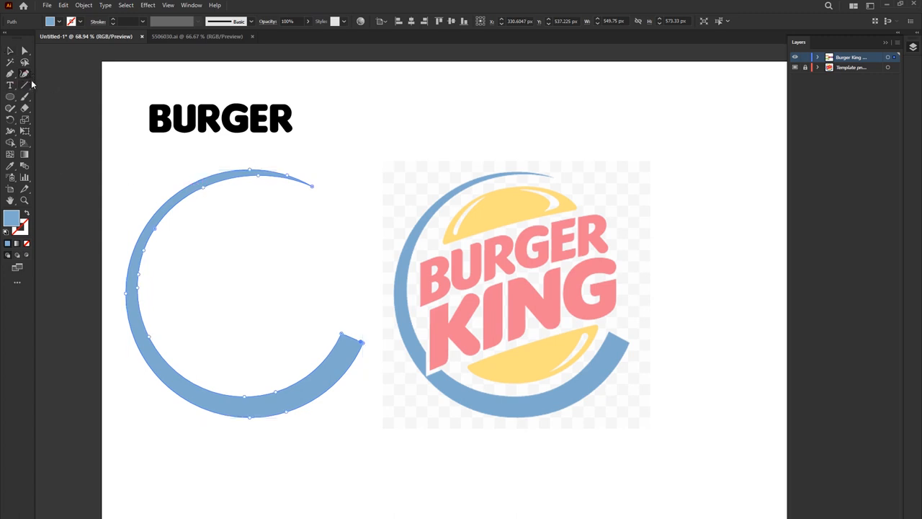
scroll(169, 180, up, 4)
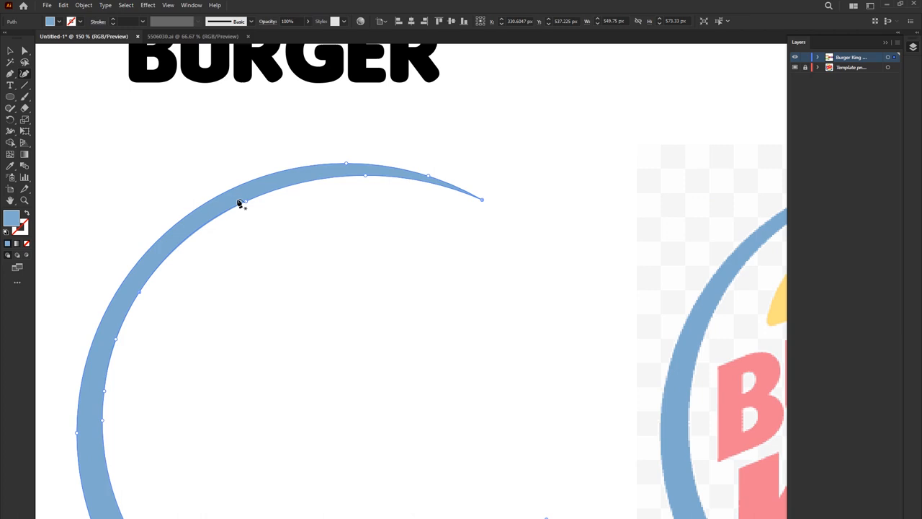
click(244, 201)
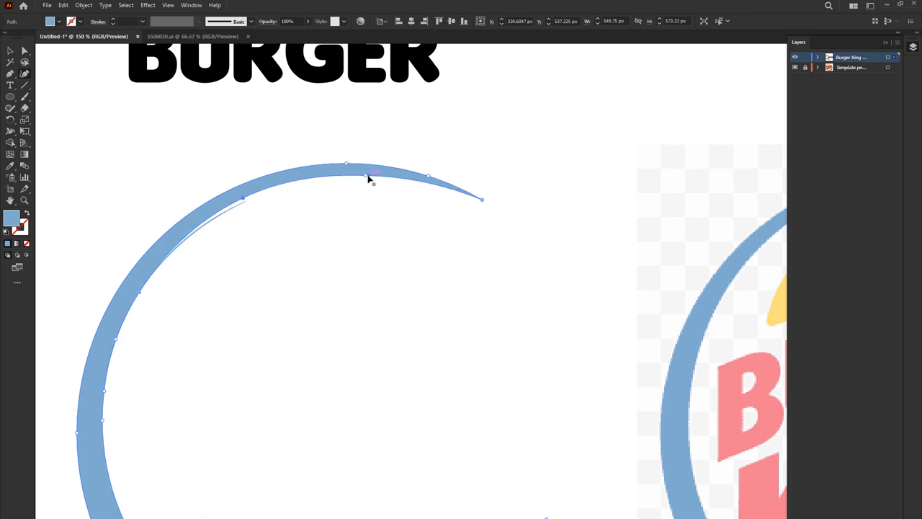
key(v)
click(207, 225)
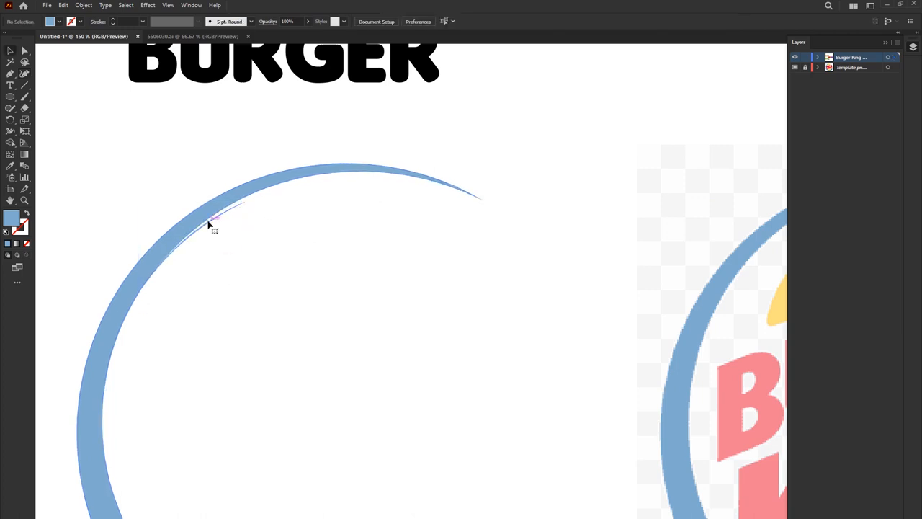
key(Delete)
scroll(216, 245, down, 5)
scroll(237, 251, up, 3)
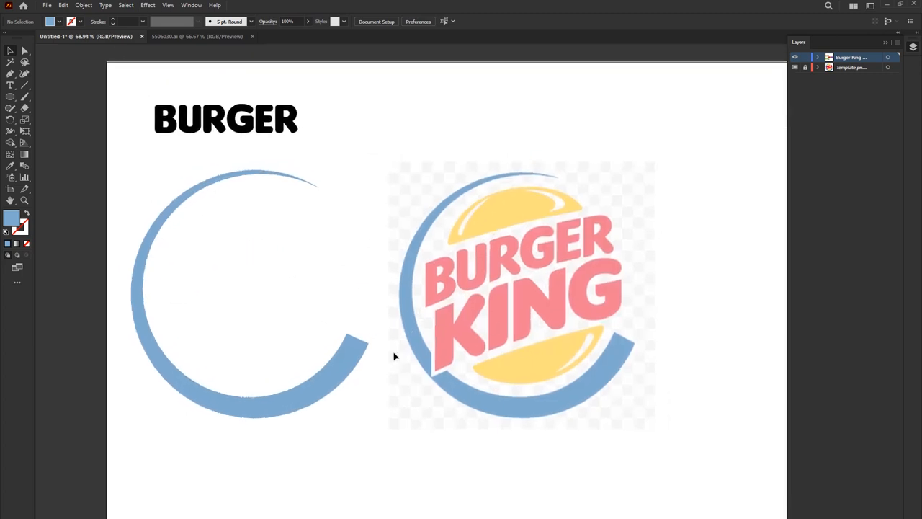
Move the blue ring back over the template and hide its path within the Burger King layer
drag(315, 375, 582, 375)
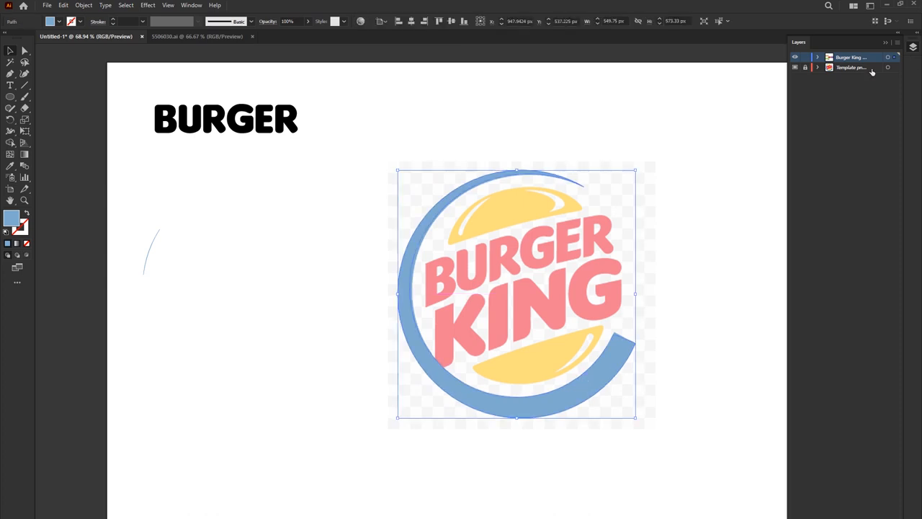
click(818, 58)
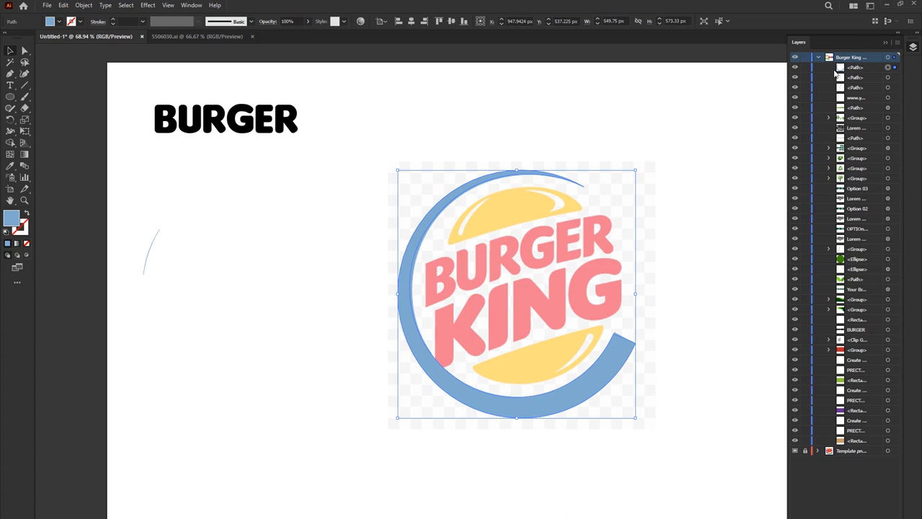
click(737, 108)
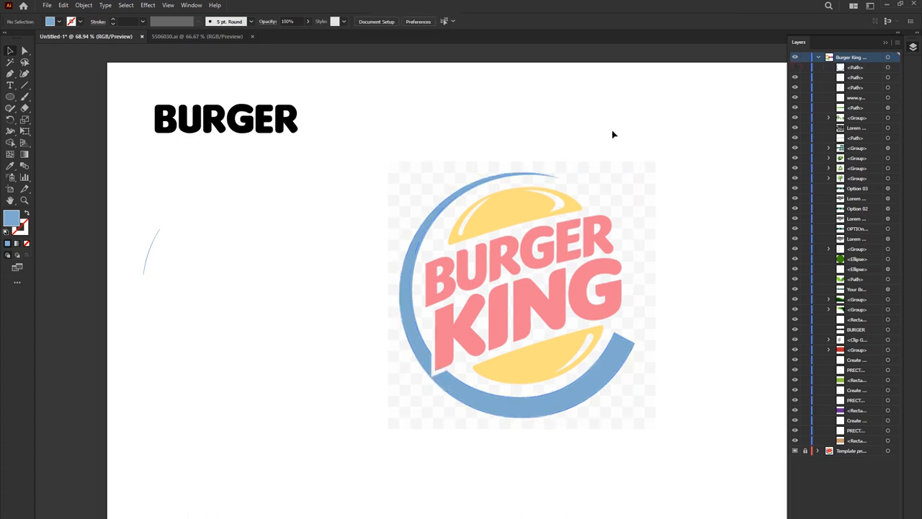
Draw a circle about 305 px in diameter near the upper bun and fill it with the bun's yellow from the template
drag(622, 212, 460, 213)
scroll(339, 180, up, 3)
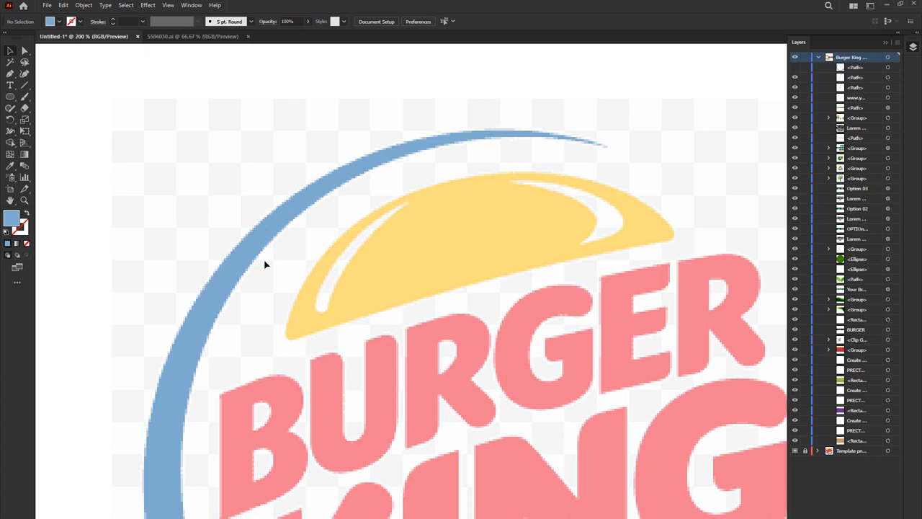
drag(9, 97, 61, 117)
drag(179, 137, 586, 397)
key(i)
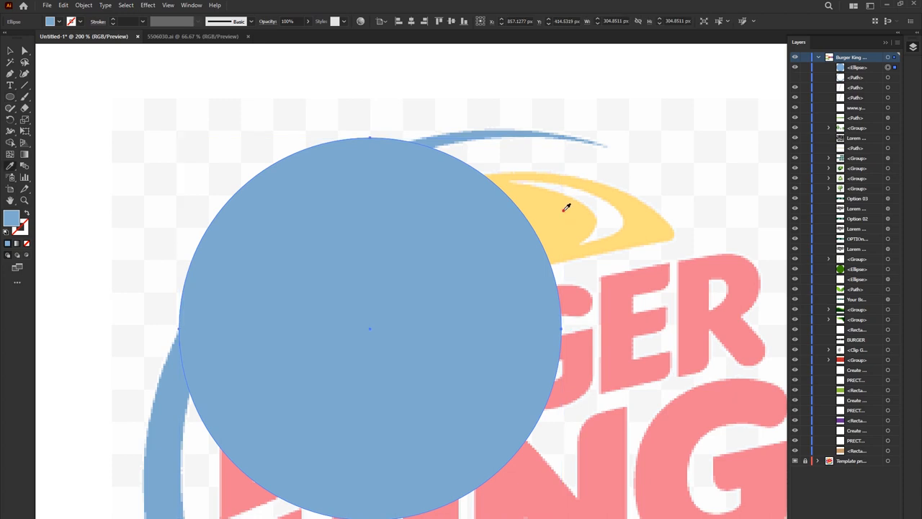
click(566, 206)
click(10, 49)
click(132, 128)
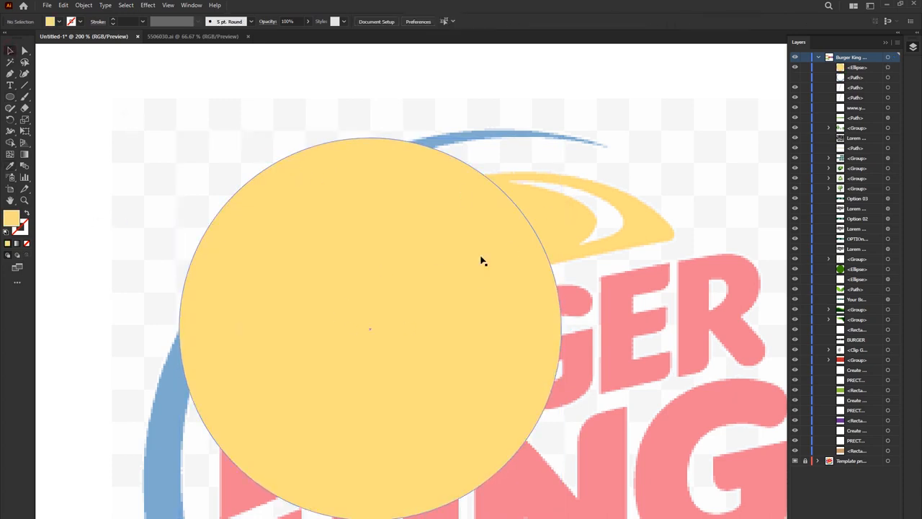
Shift the yellow circle away from the upper bun and draw a horizontal line about 309 px wide across its upper part
drag(432, 265, 174, 394)
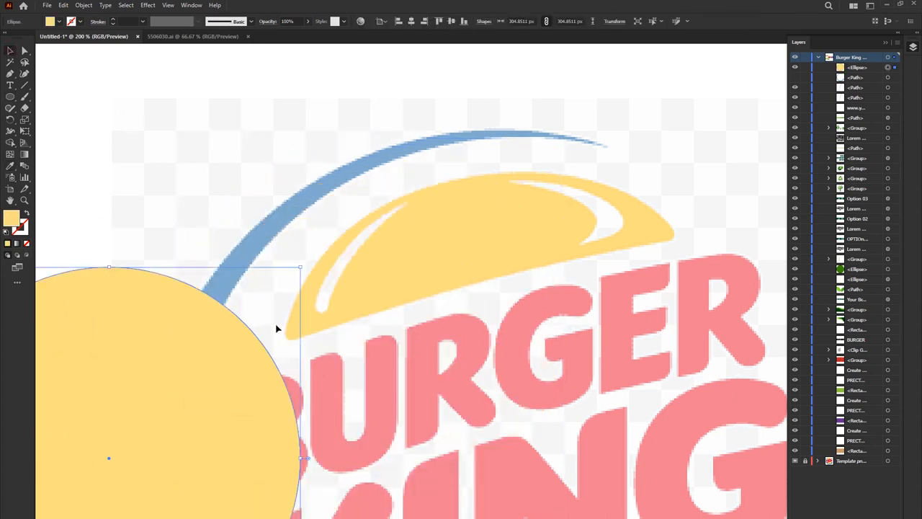
drag(163, 328, 243, 232)
click(23, 87)
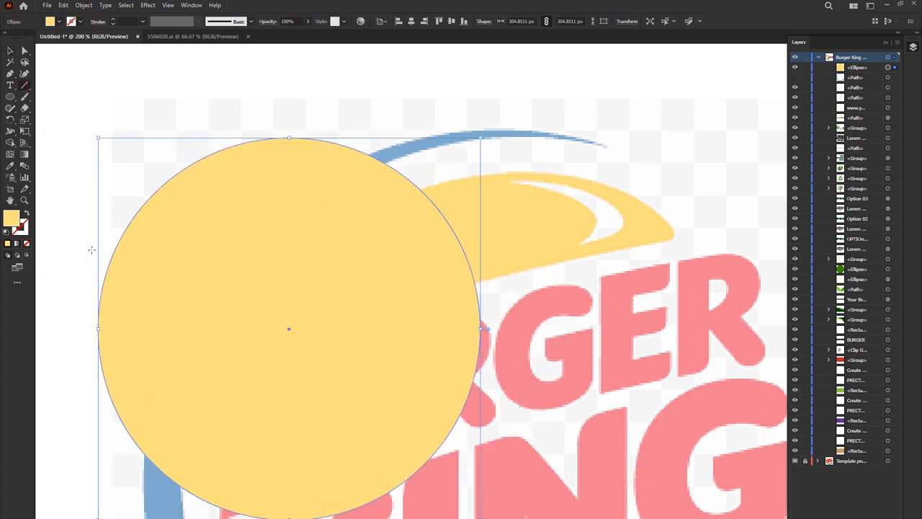
drag(90, 217, 478, 217)
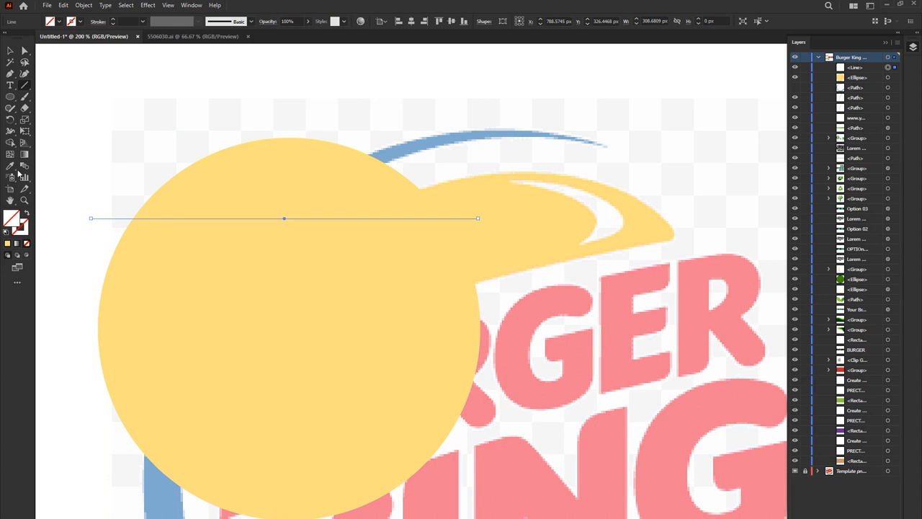
With the Shape Builder, remove the circle's part below the line and both protruding line ends, leaving a dome shape
click(10, 50)
shift+click(267, 159)
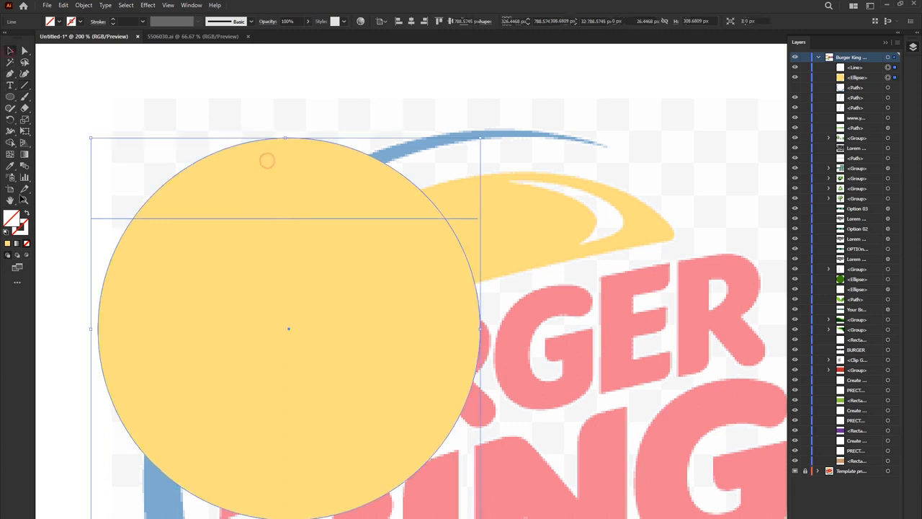
click(10, 142)
drag(267, 309, 428, 375)
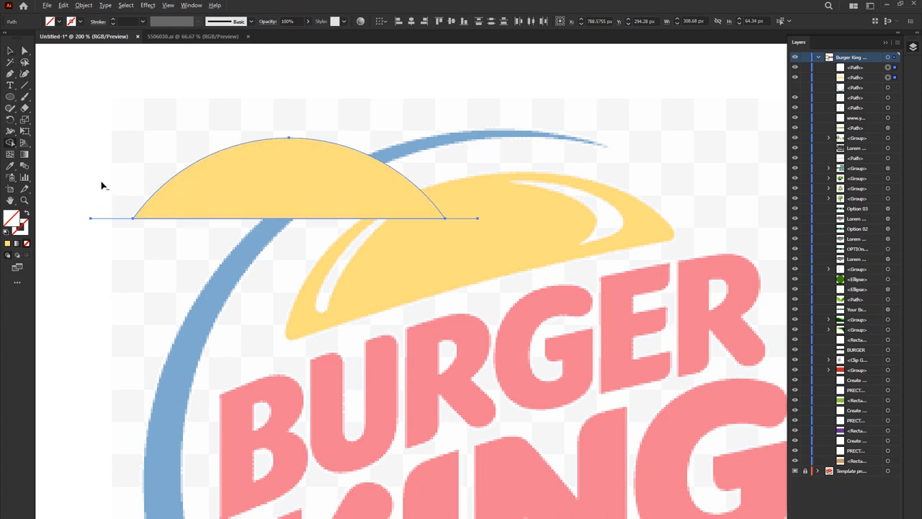
alt+click(464, 218)
alt+click(108, 217)
click(281, 166)
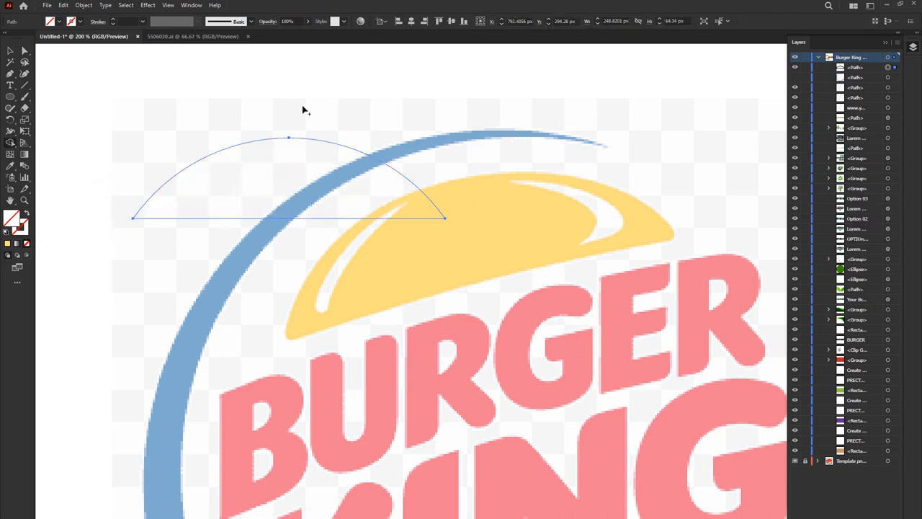
Fill the dome shape with the upper bun's yellow sampled from the template
click(8, 50)
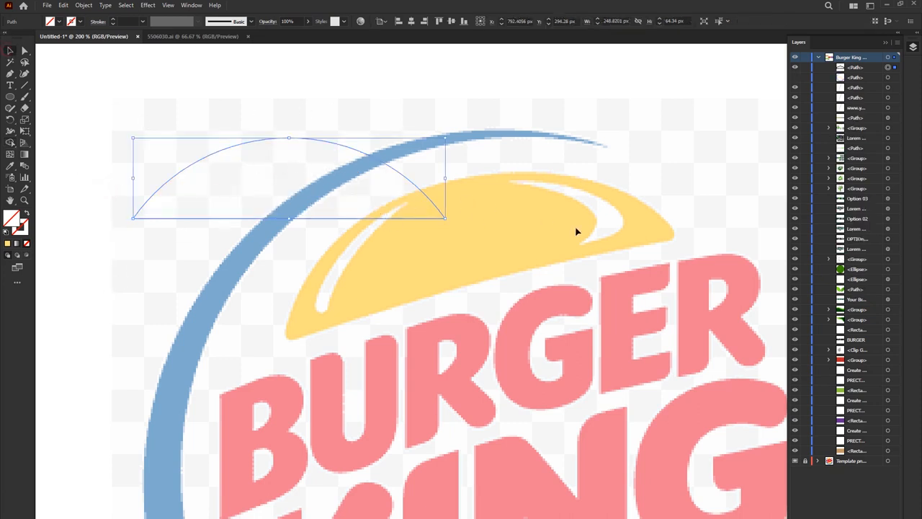
key(p)
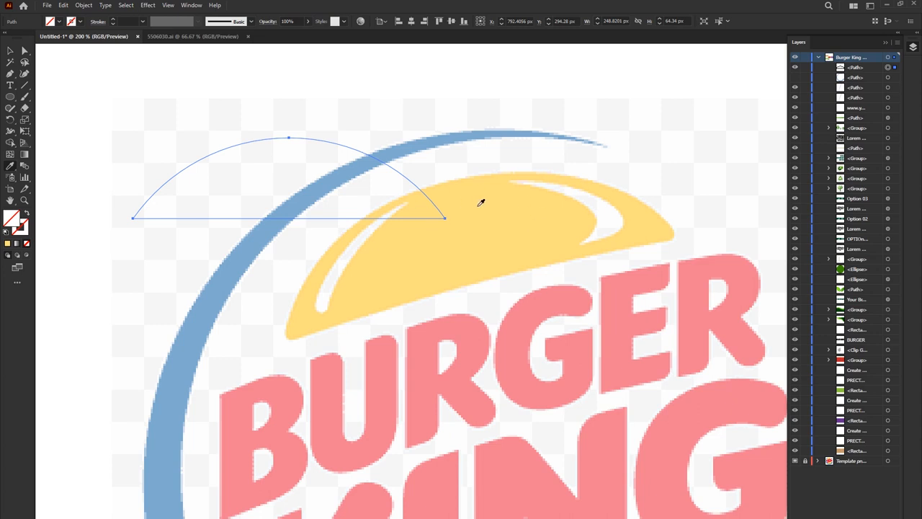
click(481, 202)
click(9, 50)
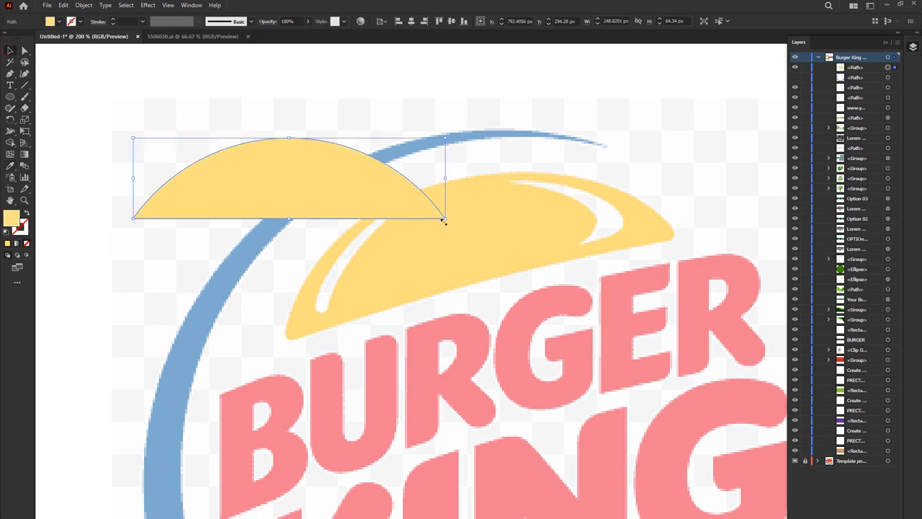
Rotate the dome about 15°, place it over the upper bun, and enlarge it to about 314 × 130 px
drag(445, 223, 469, 181)
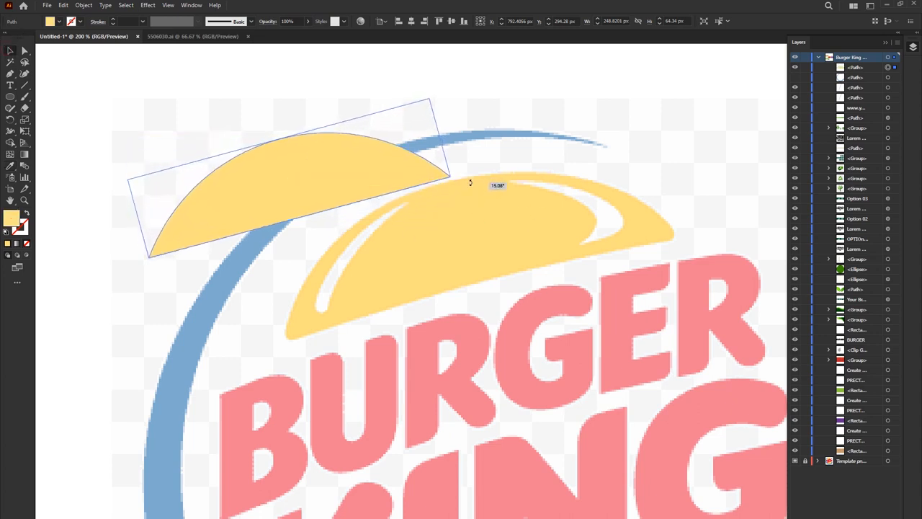
drag(304, 181, 437, 260)
drag(562, 178, 651, 130)
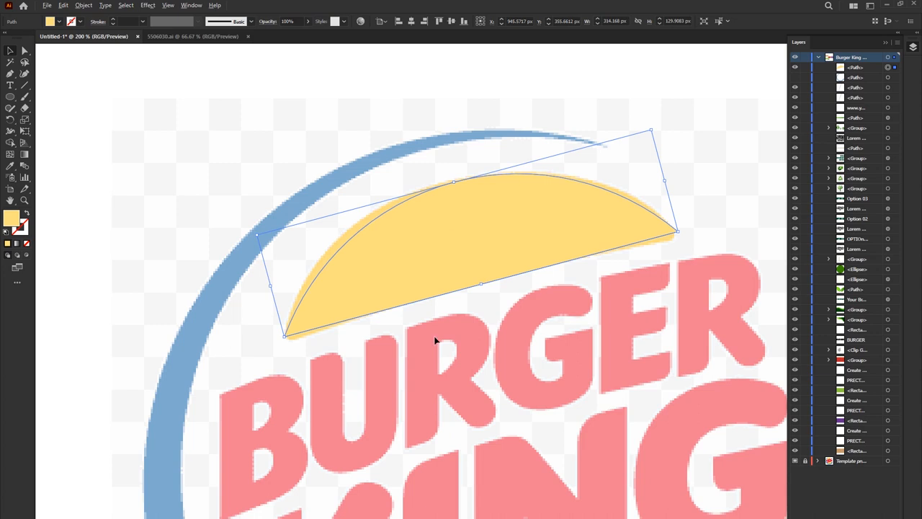
Round the dome's sharp corner at its right end with a radius of about 7 px using the Direct Selection tool
scroll(434, 340, up, 1)
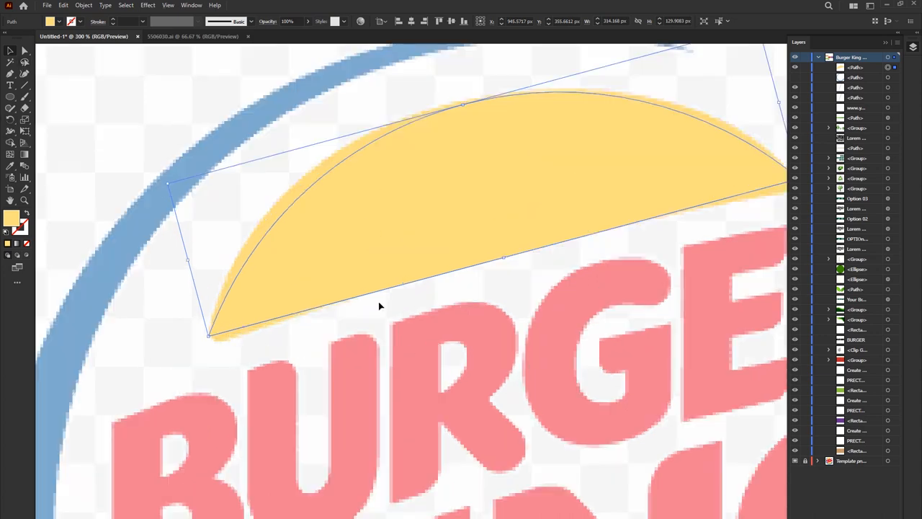
click(25, 51)
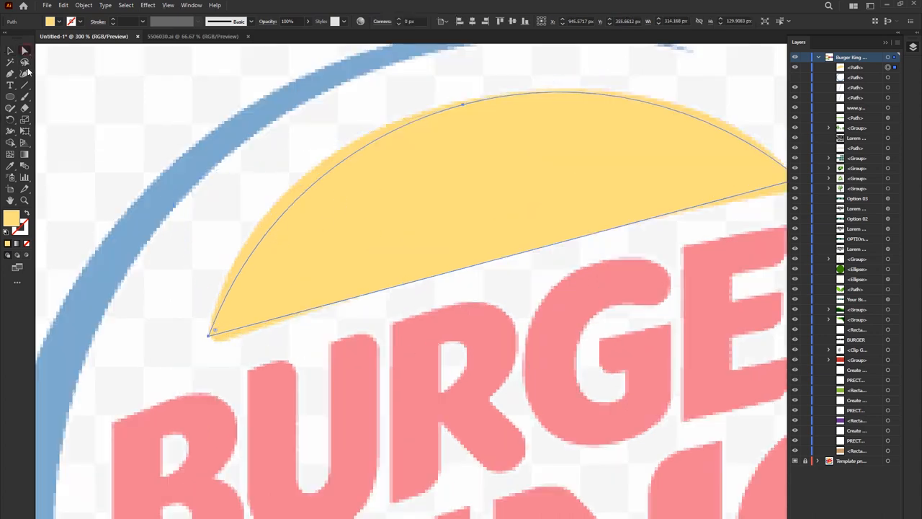
scroll(233, 332, up, 2)
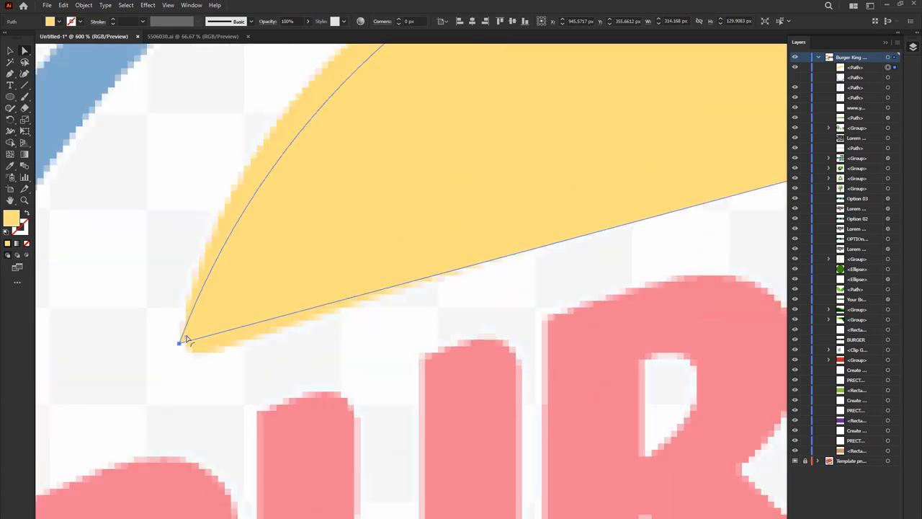
scroll(269, 346, down, 2)
drag(781, 186, 535, 243)
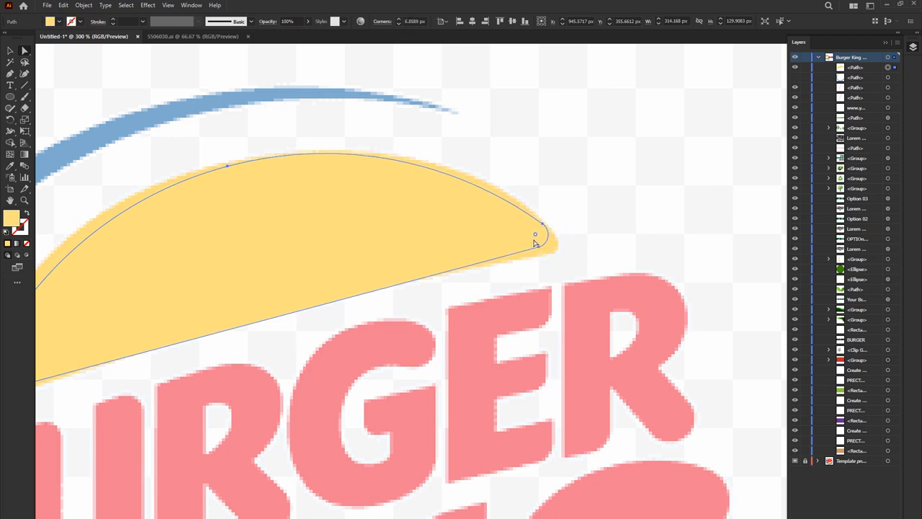
Compare the yellow dome with the template's upper bun by moving it aside and back over the bun
click(10, 52)
drag(332, 195, 481, 204)
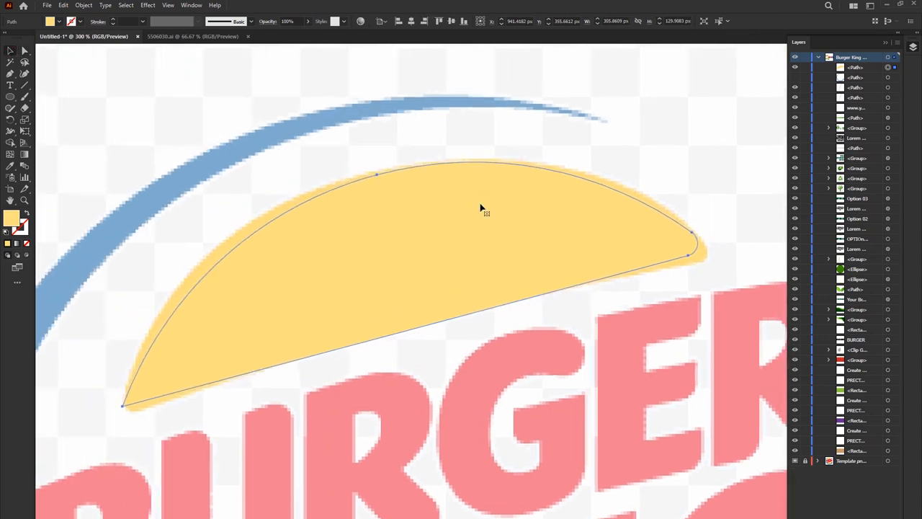
drag(362, 257, 308, 201)
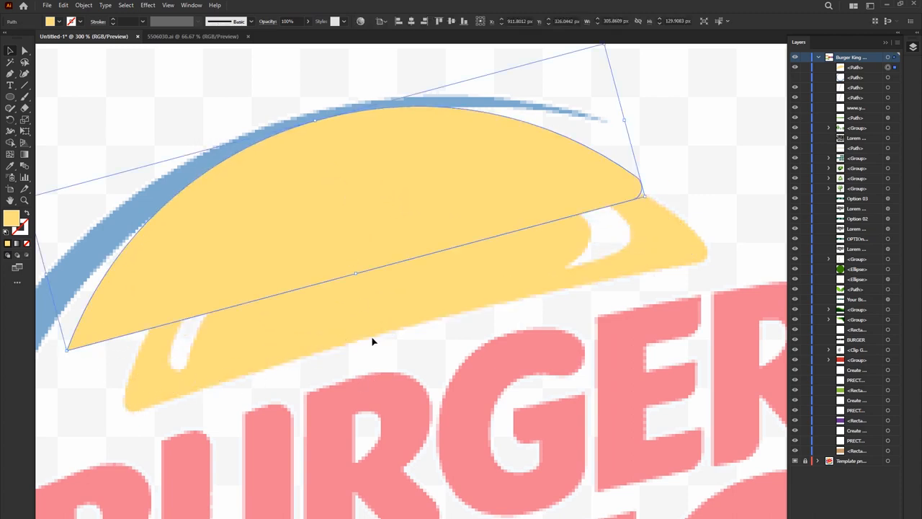
drag(349, 228, 411, 288)
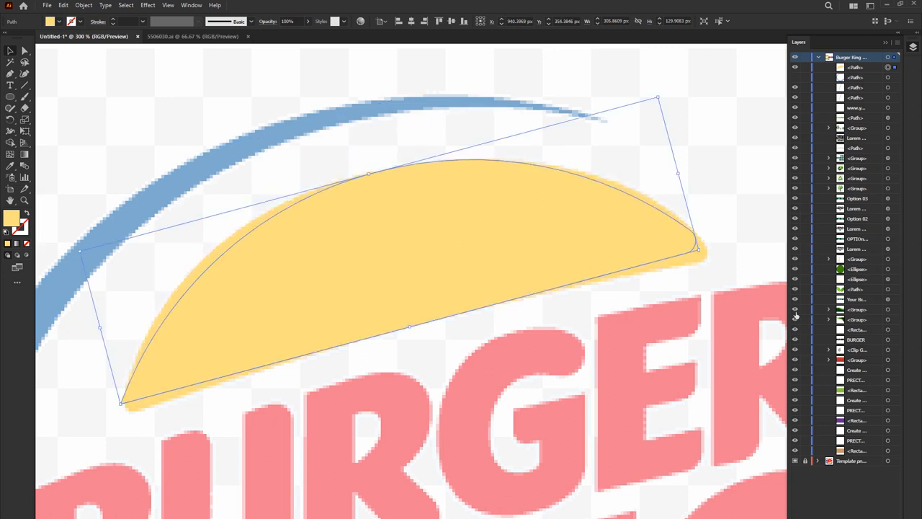
Hide the template layer and place Puppet Warp pins on the dome's left end and the middle of its lower edge
click(795, 460)
click(25, 130)
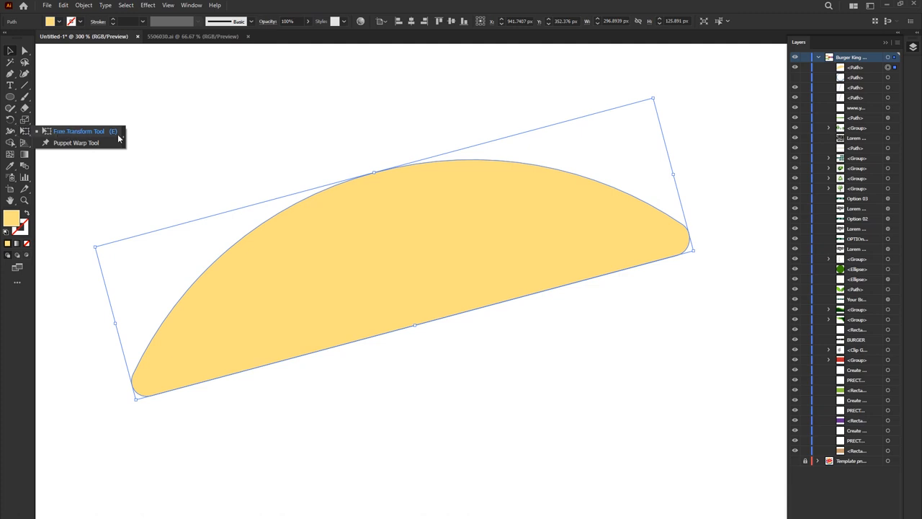
click(77, 143)
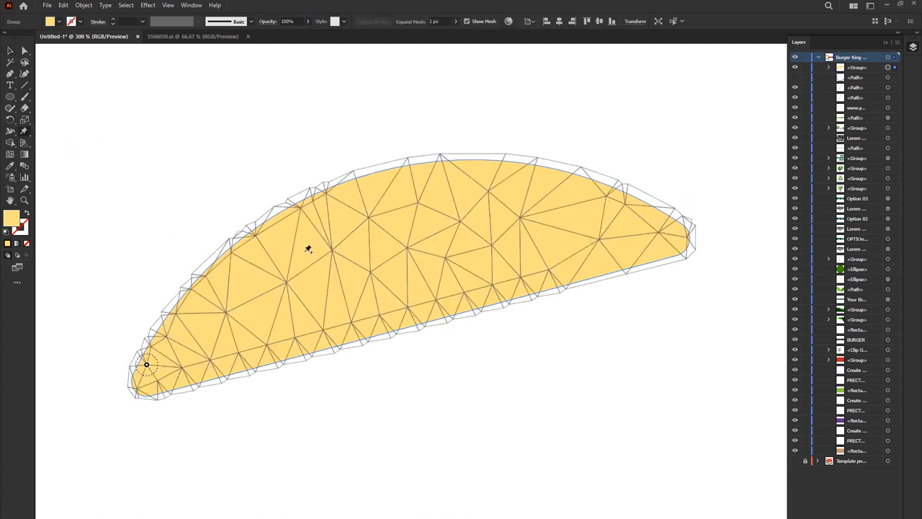
click(421, 324)
drag(419, 327, 396, 286)
key(v)
key(ctrl+z)
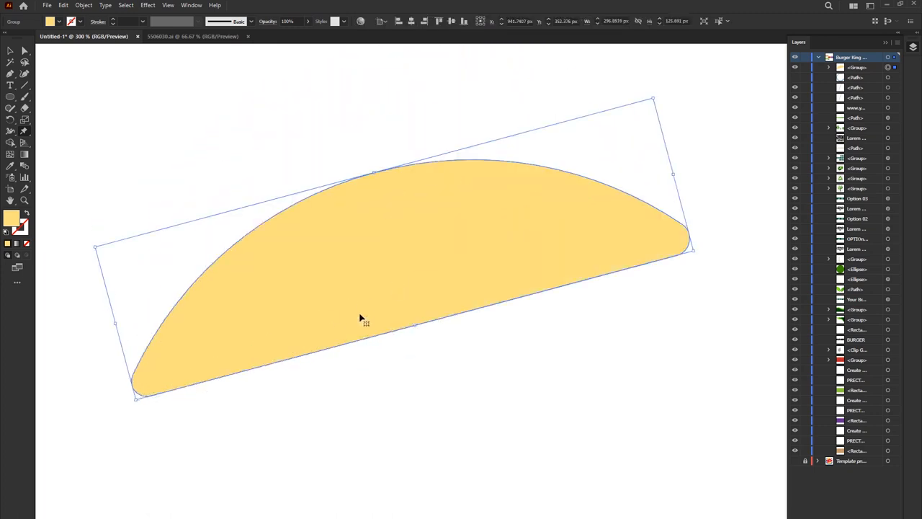
Pin both ends of the dome's lower edge with Puppet Warp and bend the edge upward by its middle pin
click(162, 394)
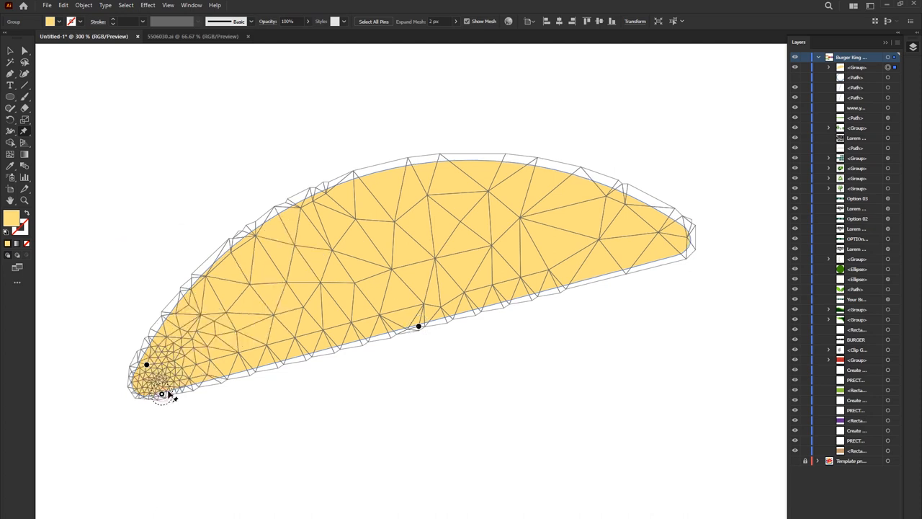
click(641, 264)
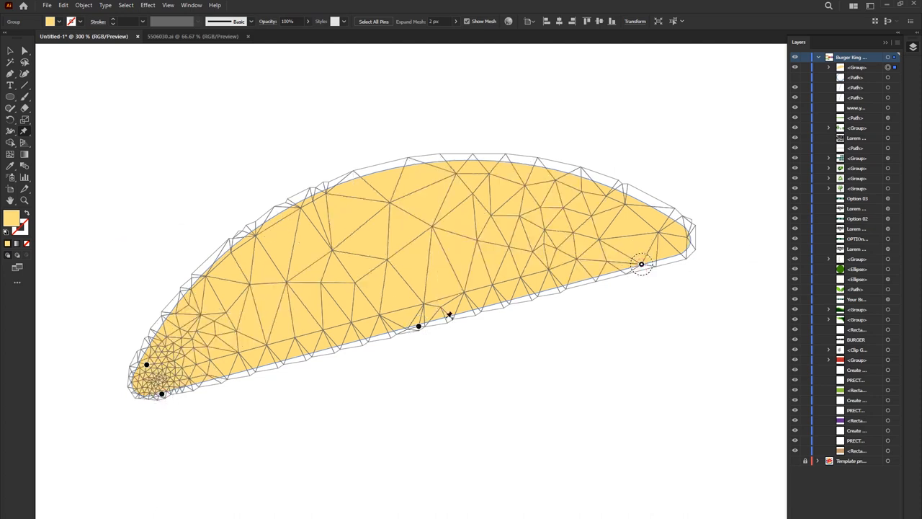
drag(418, 328, 426, 282)
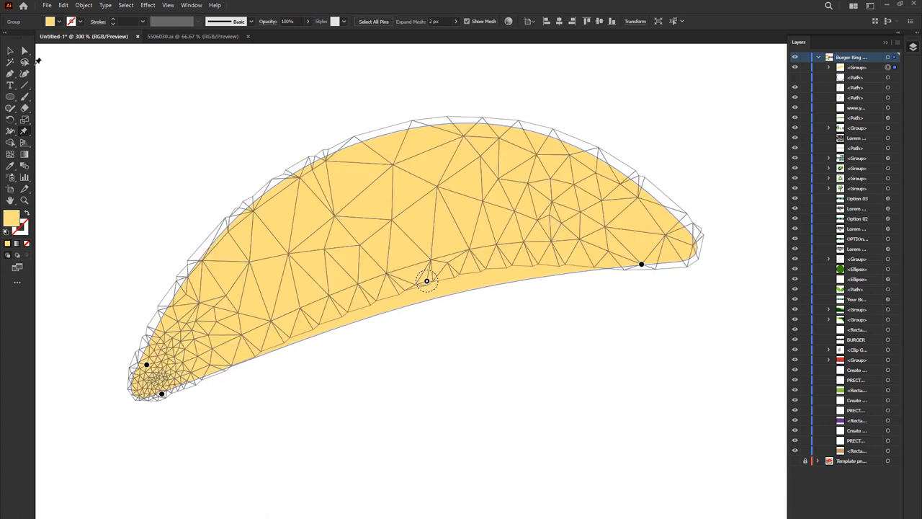
click(416, 324)
scroll(430, 365, down, 1)
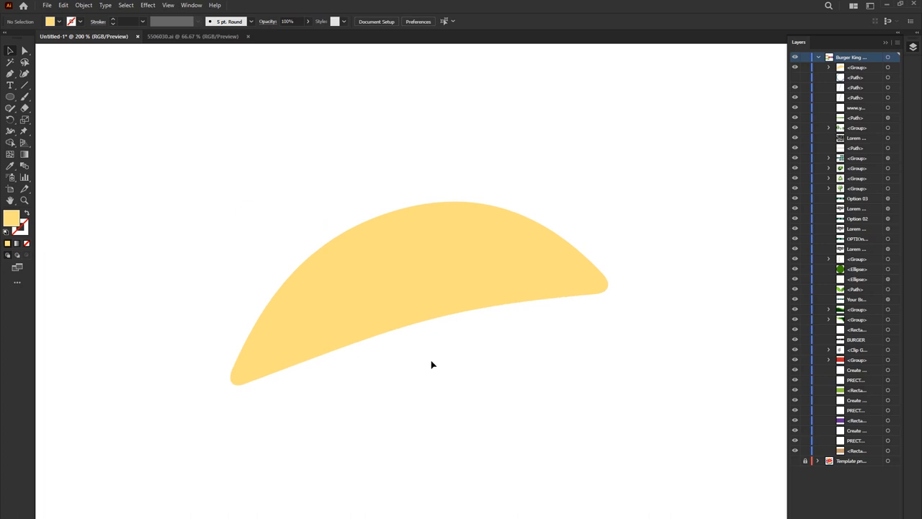
Show the template layer again and place the bent dome over the template's upper bun
click(794, 461)
click(400, 254)
drag(399, 254, 280, 102)
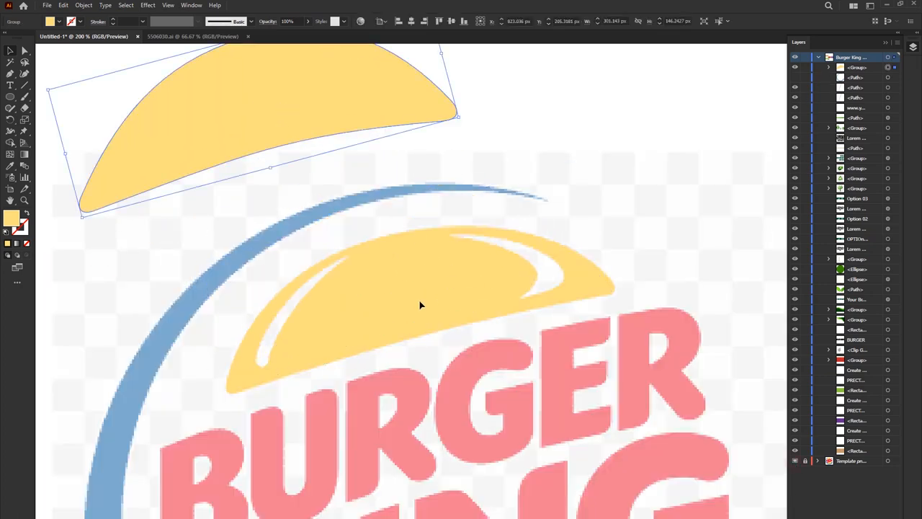
key(ctrl+z)
drag(405, 251, 435, 160)
click(405, 278)
drag(502, 108, 502, 222)
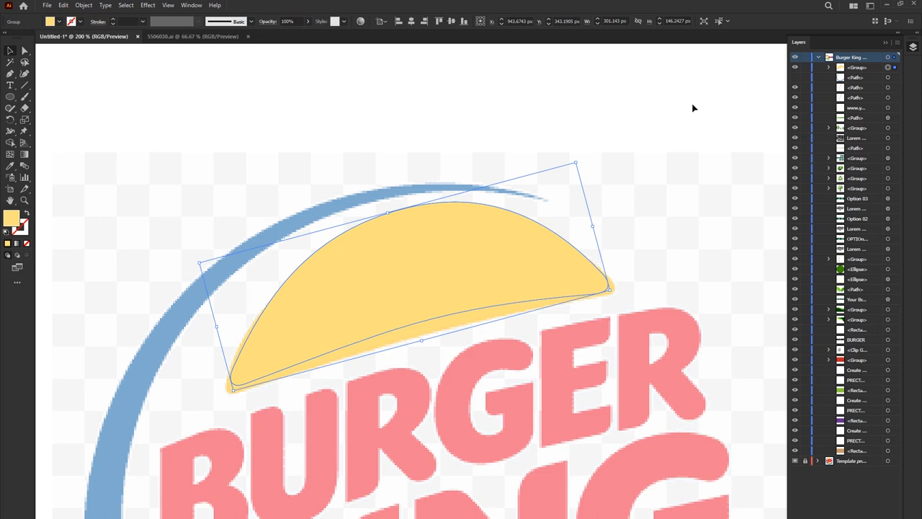
Hide the dome and trace the bun's left highlight as a closed outline about 75 × 84 px with the Curvature tool
drag(796, 67, 795, 77)
key(ctrl+equal)
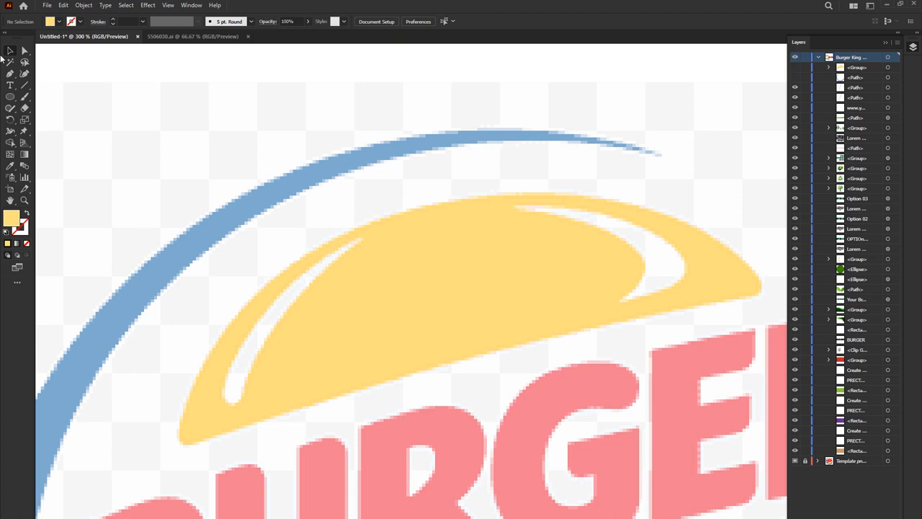
scroll(220, 362, up, 1)
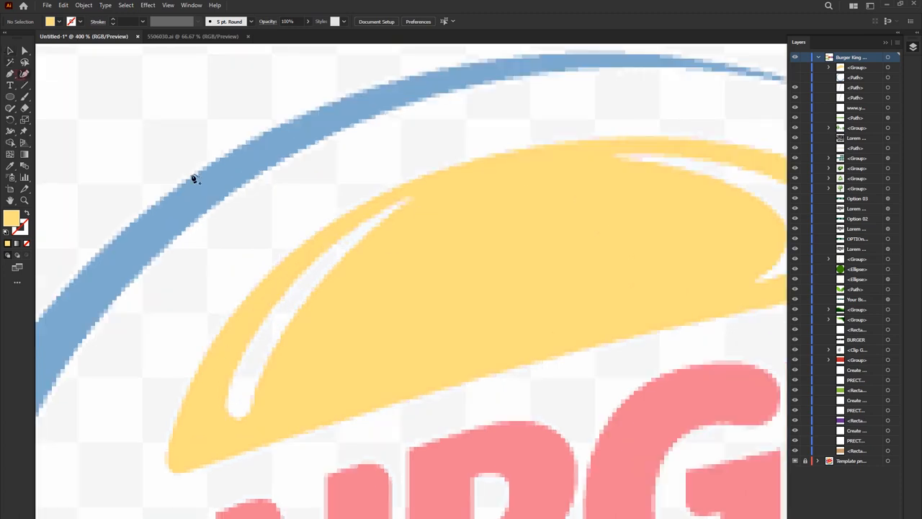
click(415, 194)
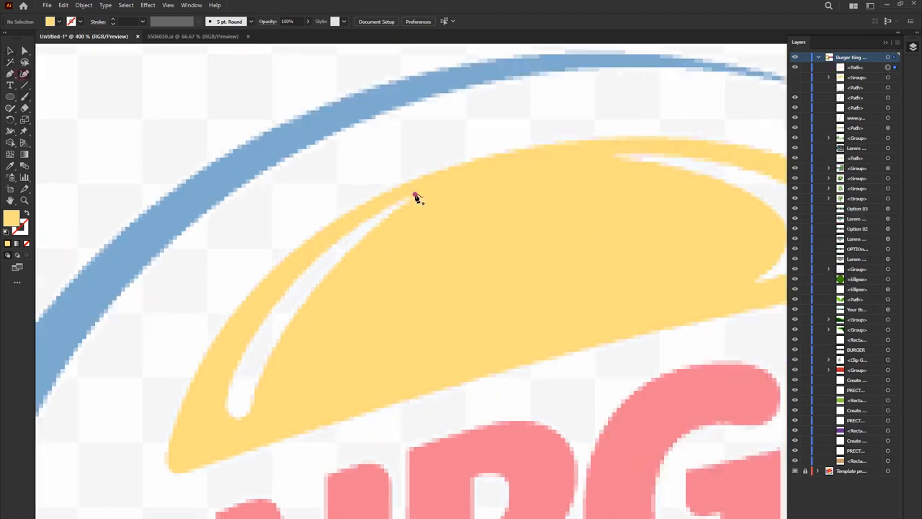
click(279, 301)
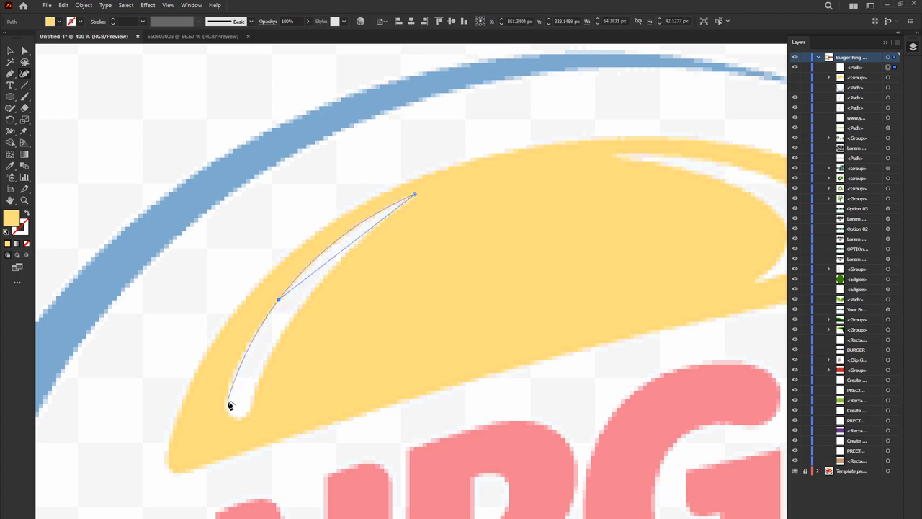
drag(227, 401, 79, 319)
click(26, 213)
drag(227, 402, 250, 406)
click(331, 270)
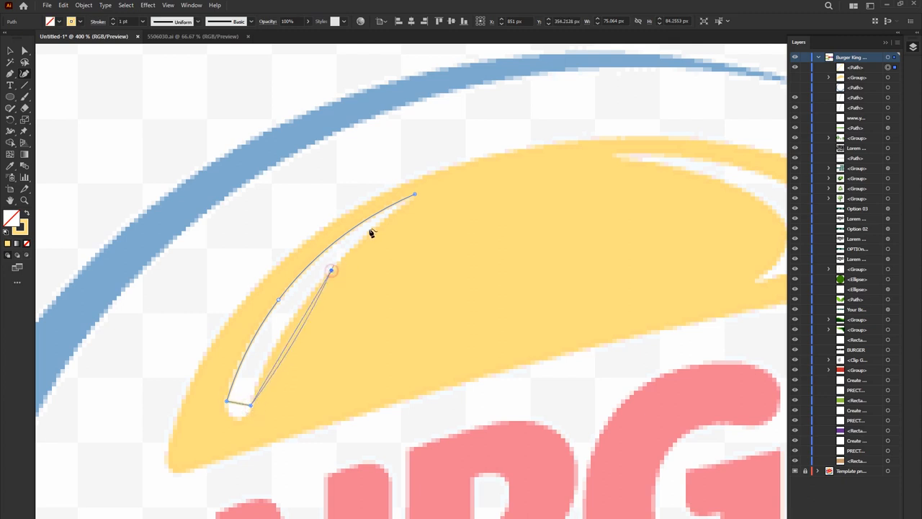
click(415, 197)
Fill the traced left highlight with the white sampled from the template
key(i)
click(270, 347)
key(v)
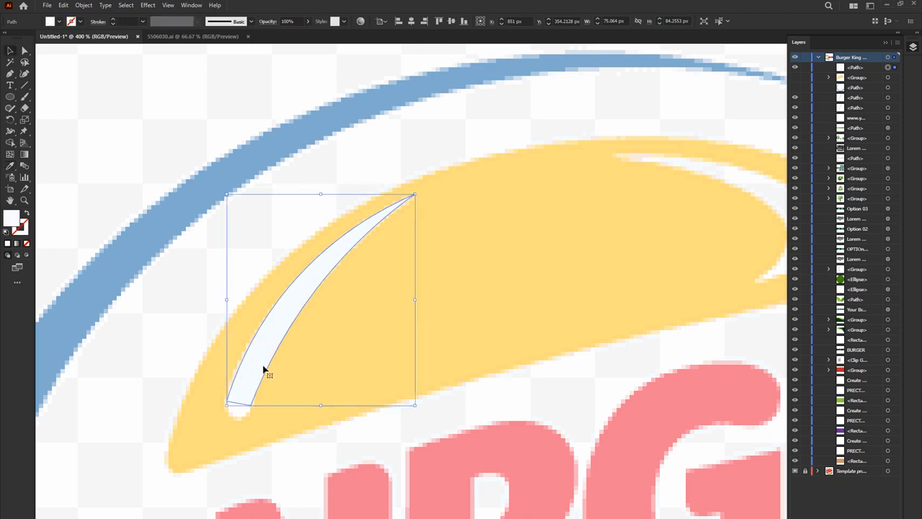
Round the two lower corners of the left highlight with a radius of about 3.85 px, and deselect it
click(26, 52)
scroll(246, 396, up, 3)
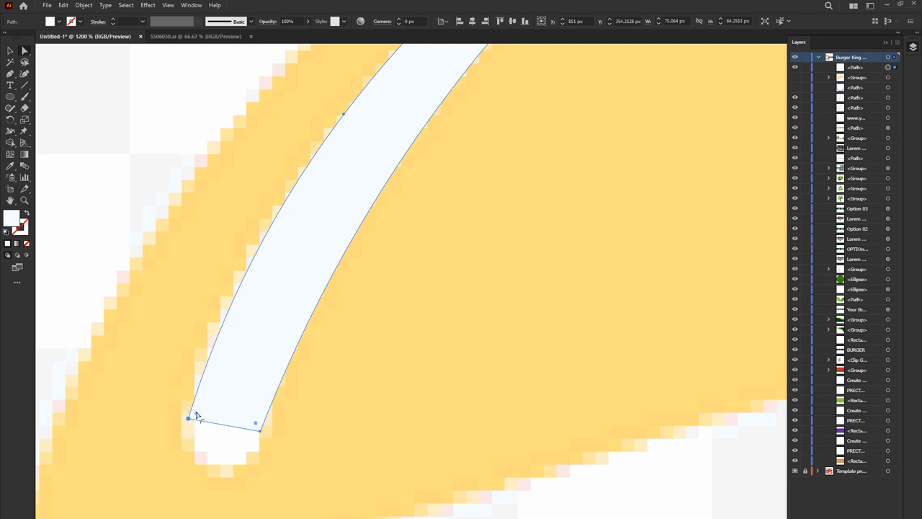
drag(255, 422, 320, 293)
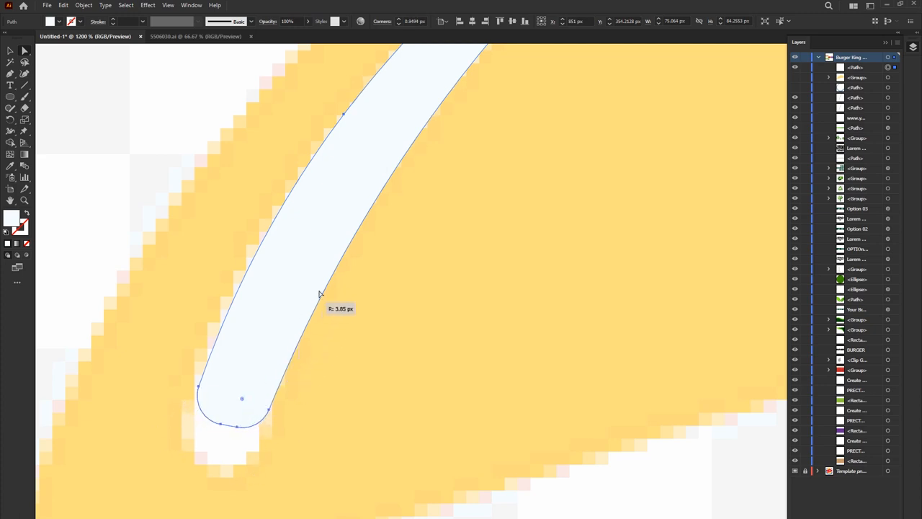
click(294, 410)
click(223, 396)
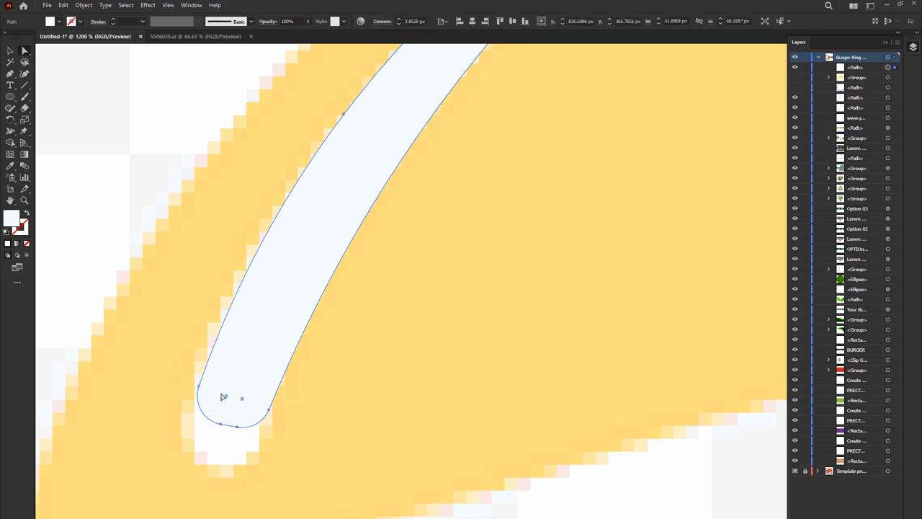
key(ctrl+minus)
key(ctrl+minus)
key(ctrl+minus)
key(ctrl+minus)
key(ctrl+shift+a)
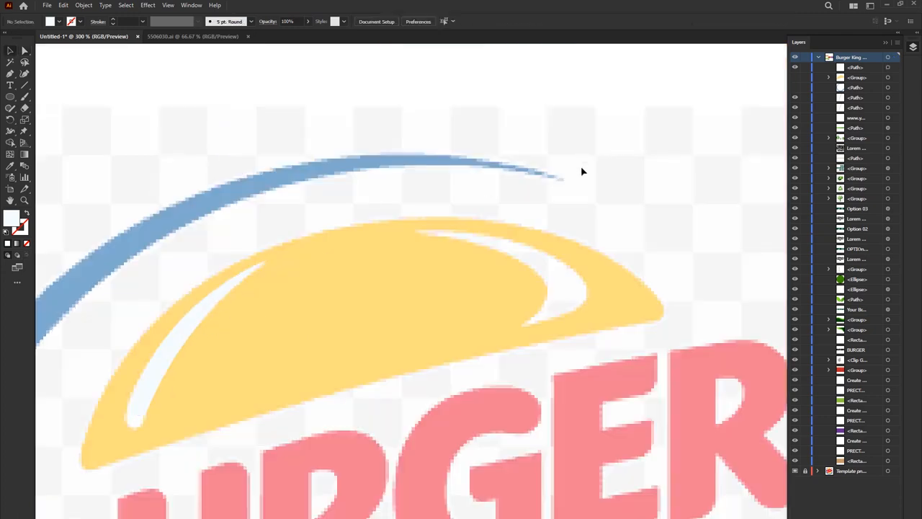
Draw an unfilled, black-outlined circle about 133 px across near the bun's right highlight, and widen it to about 181 px
scroll(574, 268, up, 1)
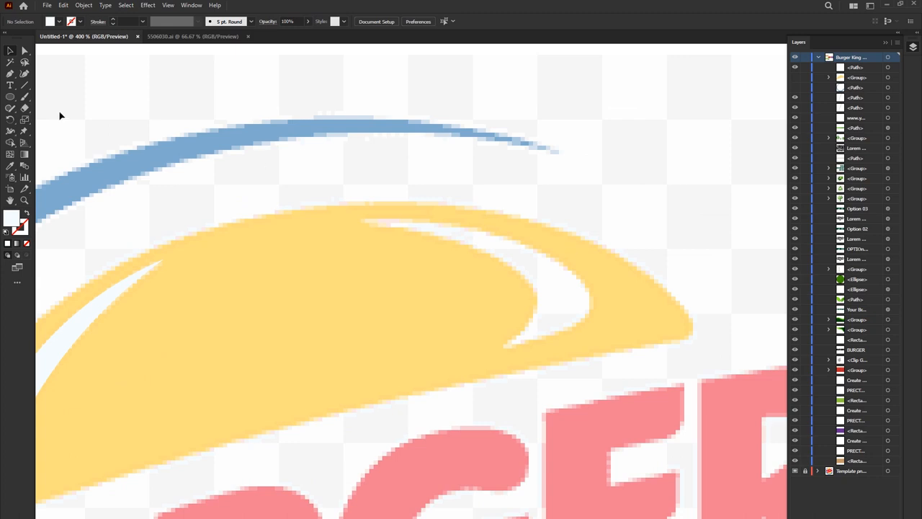
click(8, 97)
click(51, 22)
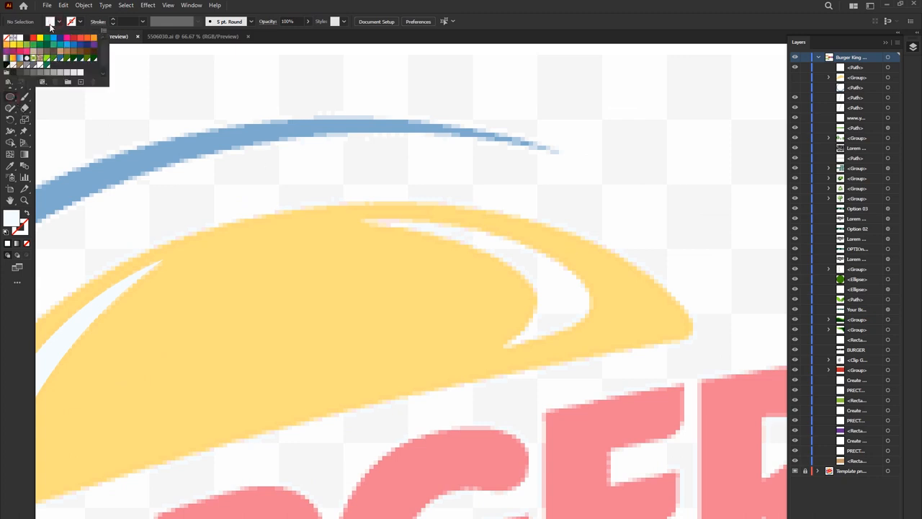
click(25, 38)
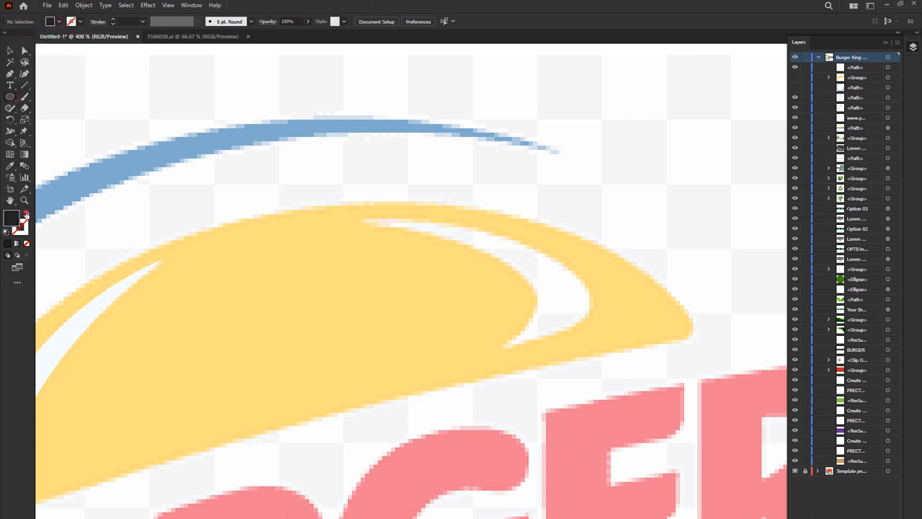
click(25, 214)
mouse_move(355, 254)
mouse_down()
mouse_move(562, 375)
mouse_move(633, 446)
mouse_move(576, 418)
mouse_up()
key(v)
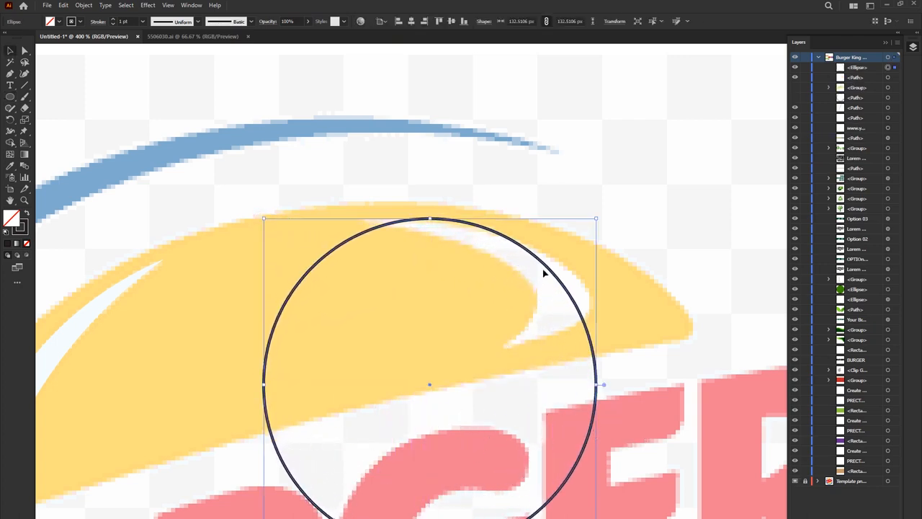
drag(546, 270, 480, 270)
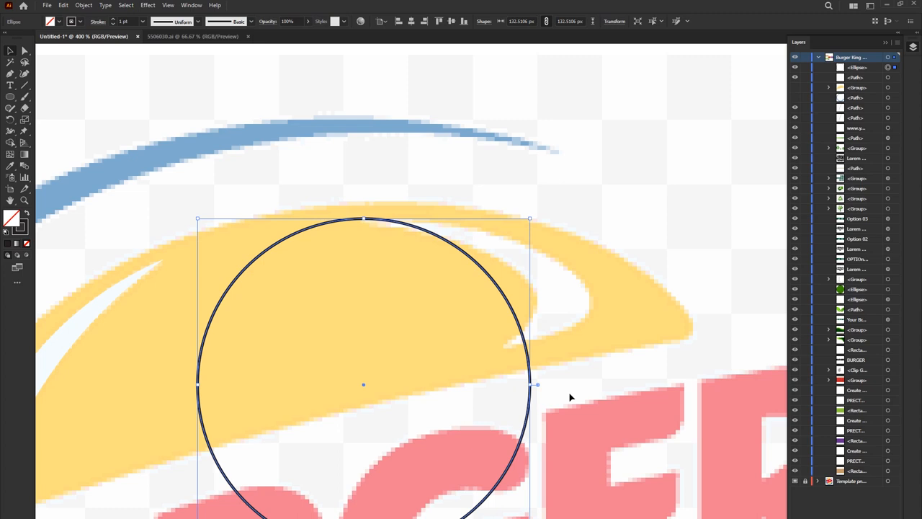
drag(526, 387, 630, 386)
Duplicate the ellipse, flatten the copy to about 181 × 55 px, and fit it to the right highlight's outer end
drag(553, 263, 515, 187)
drag(364, 142, 363, 209)
drag(363, 475, 364, 346)
scroll(525, 249, up, 1)
drag(621, 311, 607, 281)
scroll(607, 283, down, 1)
drag(300, 217, 301, 215)
drag(448, 262, 497, 228)
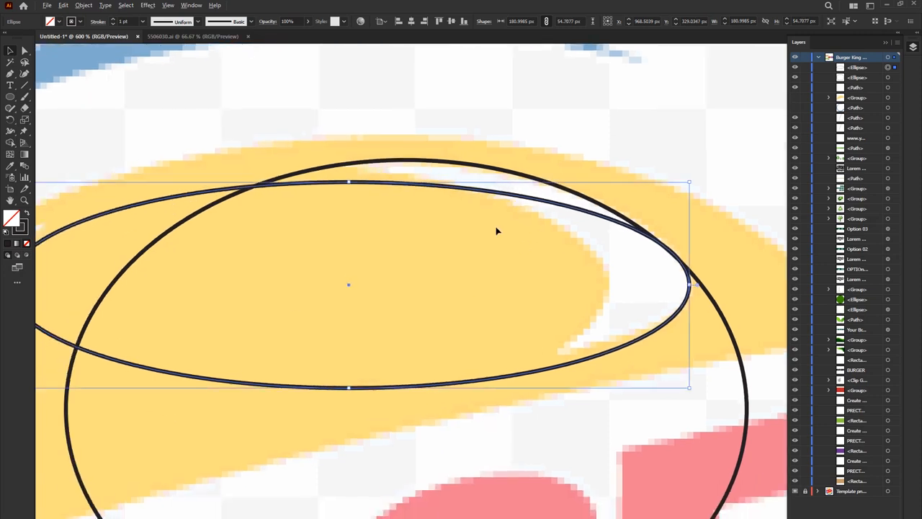
Duplicate both ellipses along the right highlight's inner edge, and increase the flat copy's height to about 72 px
click(583, 195)
drag(583, 195, 521, 208)
click(710, 292)
drag(710, 292, 556, 224)
drag(267, 130, 265, 159)
scroll(385, 194, down, 2)
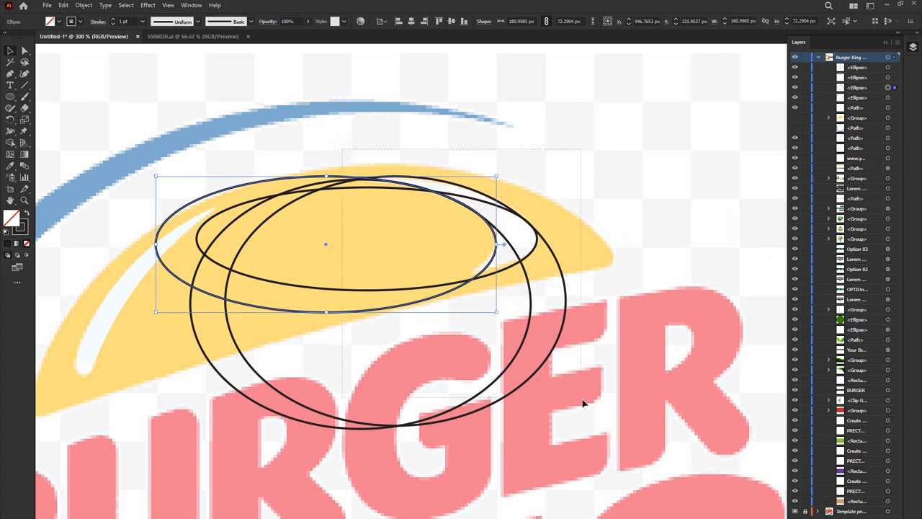
Select all four ellipses and remove every region outside the right highlight's crescent with the Shape Builder
drag(583, 401, 581, 399)
scroll(500, 224, up, 1)
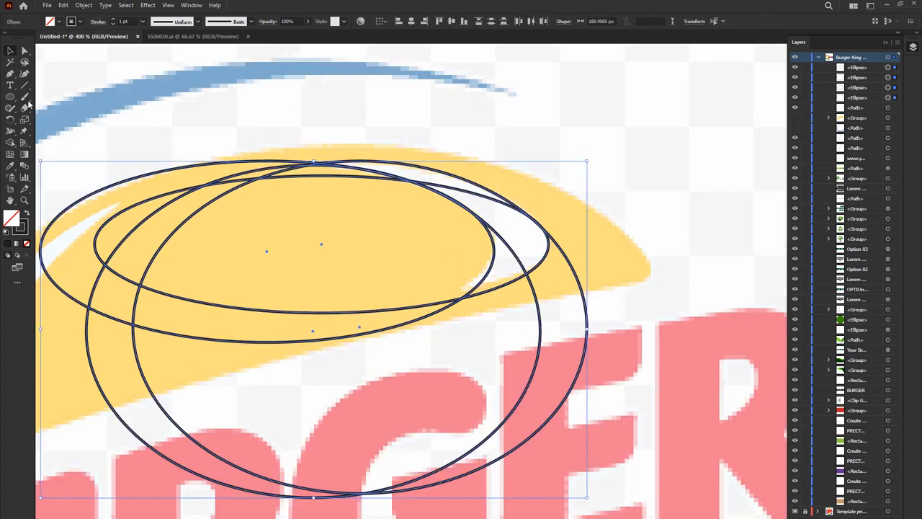
click(10, 142)
drag(312, 203, 245, 146)
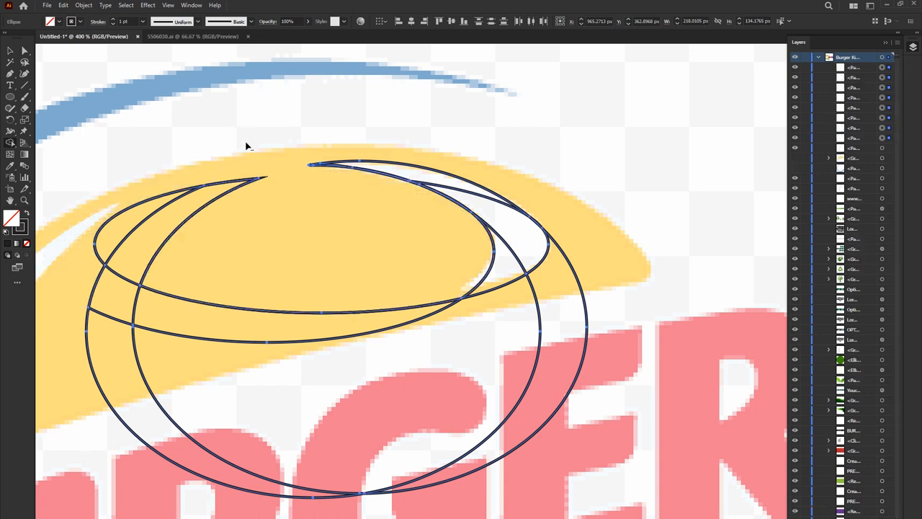
drag(181, 220, 286, 298)
mouse_move(228, 264)
mouse_down()
mouse_move(494, 473)
mouse_move(244, 393)
mouse_up()
drag(101, 389, 96, 338)
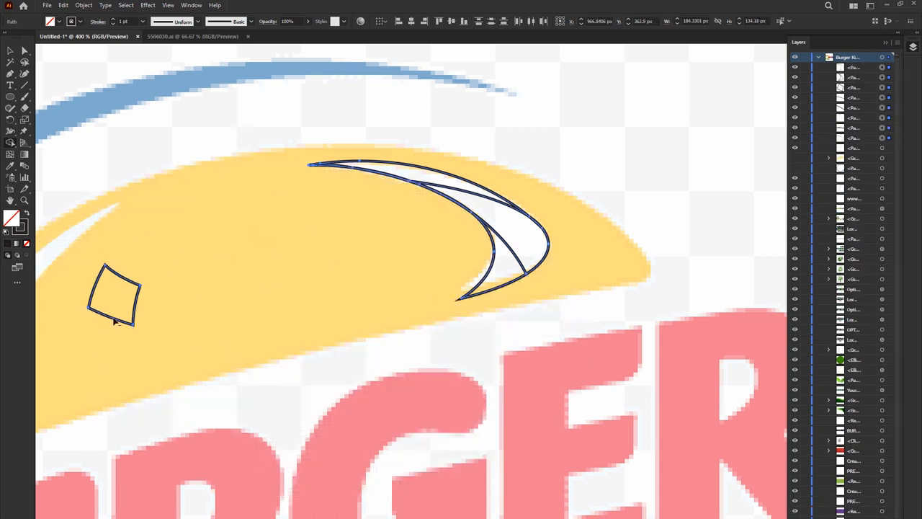
drag(105, 301, 170, 310)
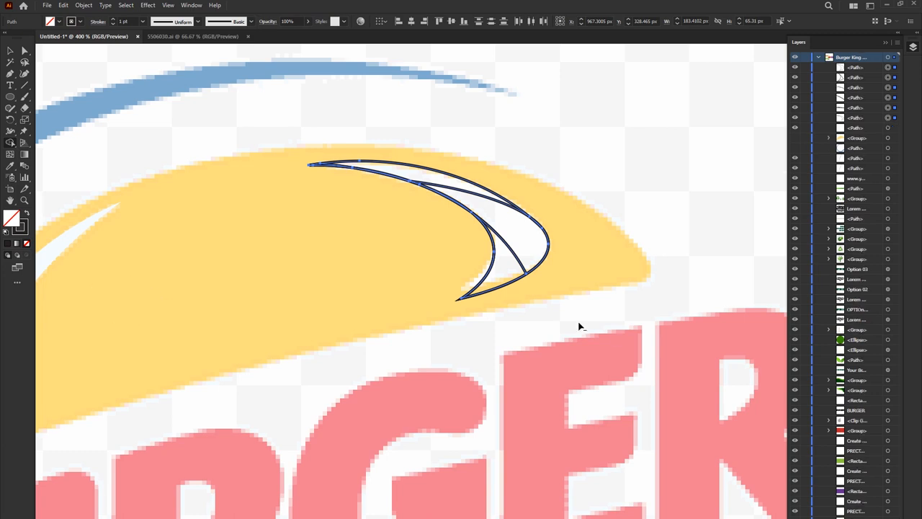
Merge the remaining regions of the right highlight into one crescent with the Shape Builder
scroll(487, 192, up, 1)
mouse_move(240, 158)
mouse_down()
mouse_move(360, 161)
mouse_move(498, 212)
mouse_move(501, 321)
mouse_move(511, 324)
mouse_up()
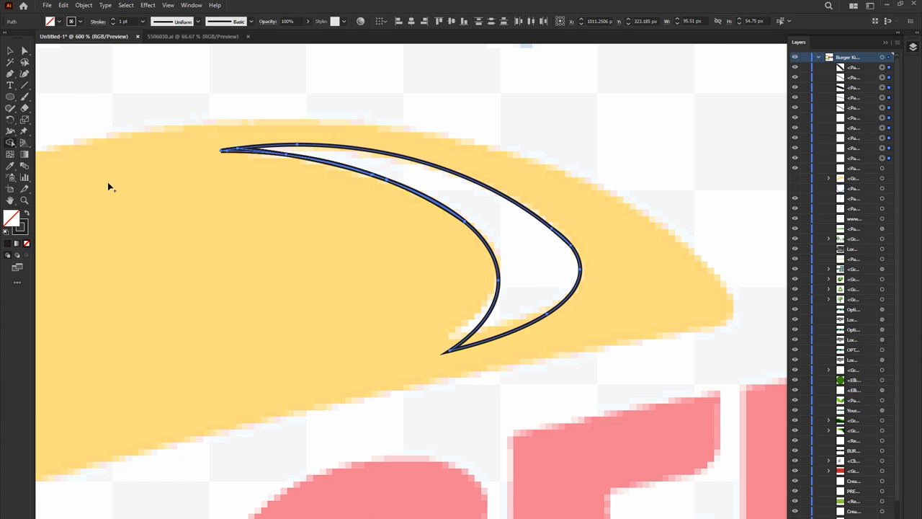
scroll(562, 237, up, 1)
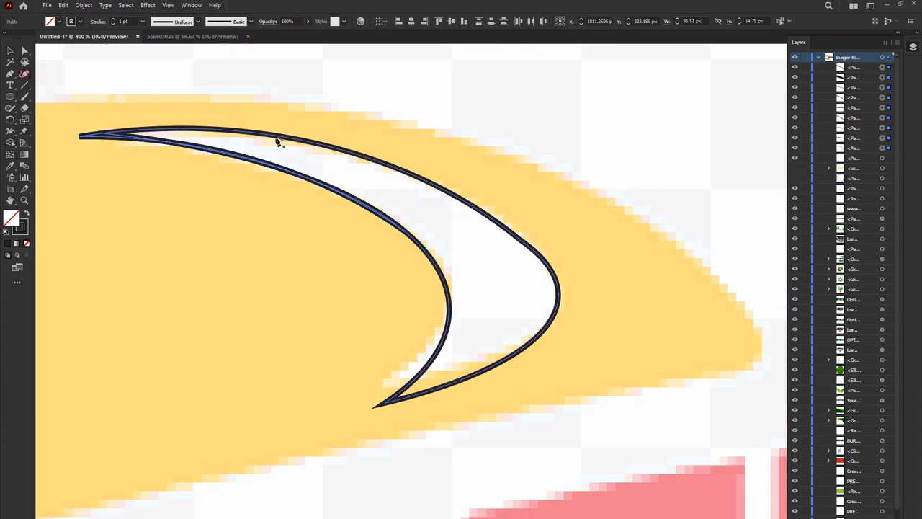
click(131, 75)
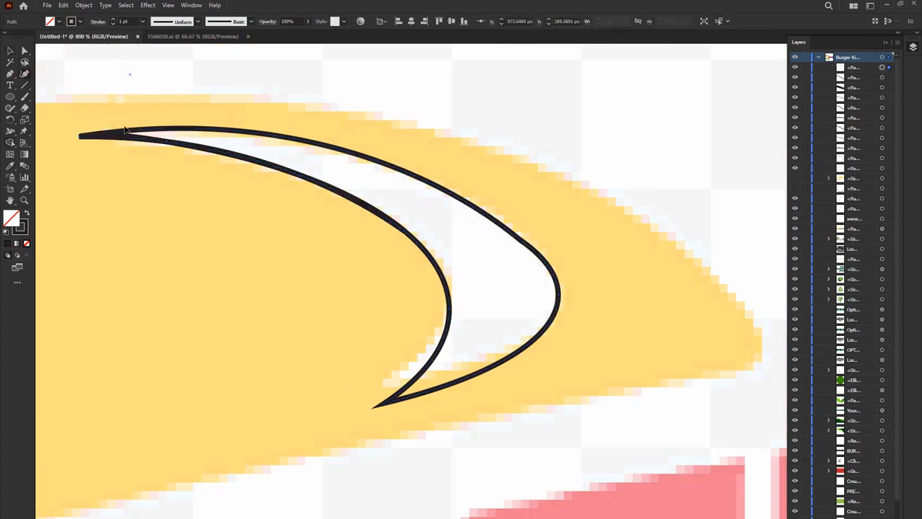
click(128, 131)
click(333, 146)
key(ctrl+z)
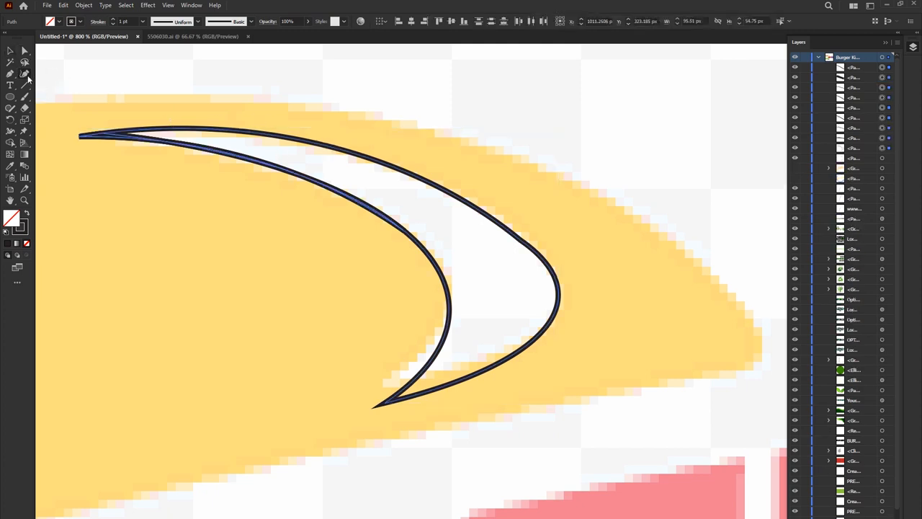
click(215, 129)
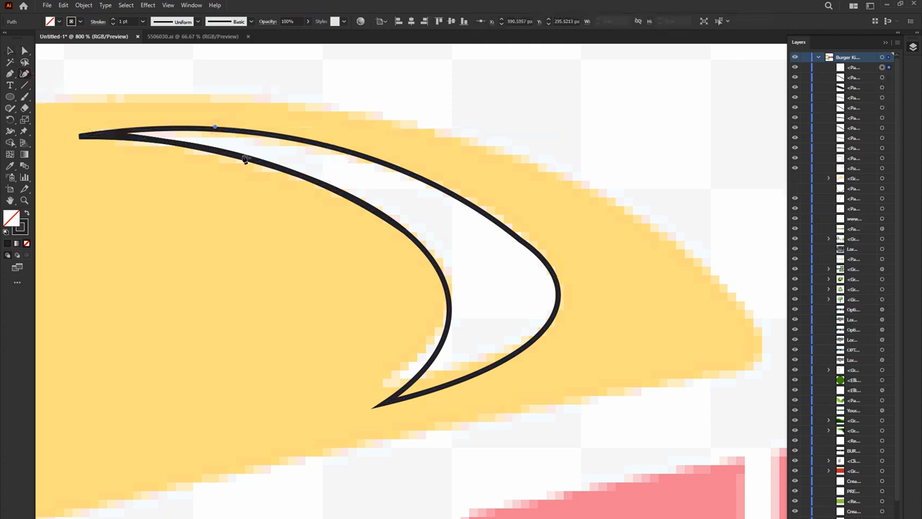
key(ctrl+z)
key(ctrl+z)
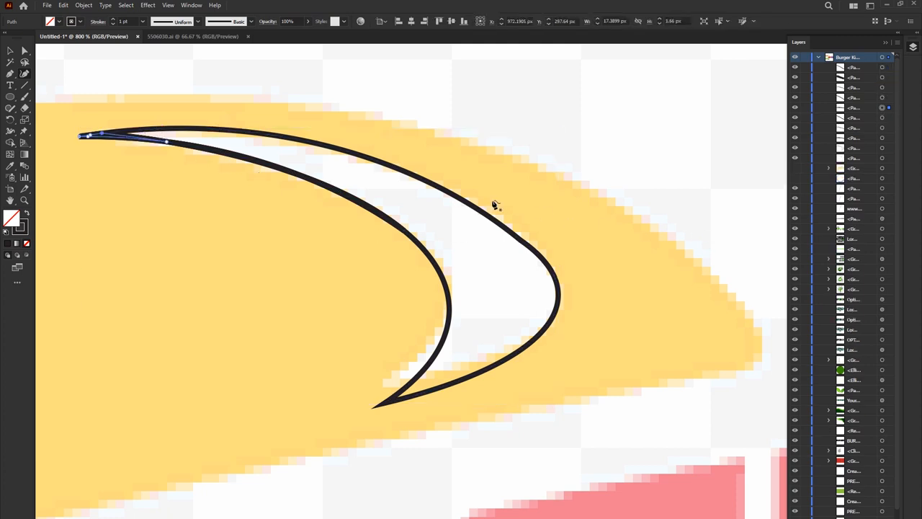
Delete the two small stray paths beside the inner tip of the right highlight
click(10, 50)
key(Delete)
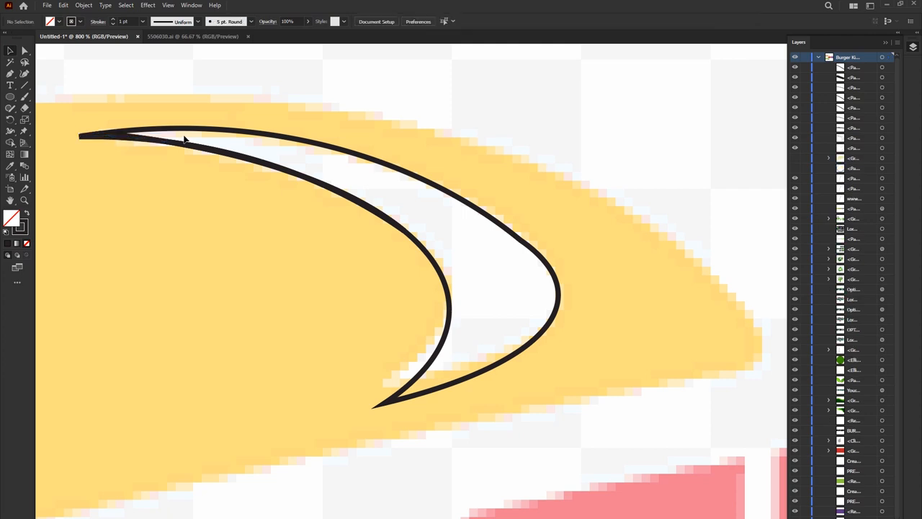
click(92, 135)
key(Delete)
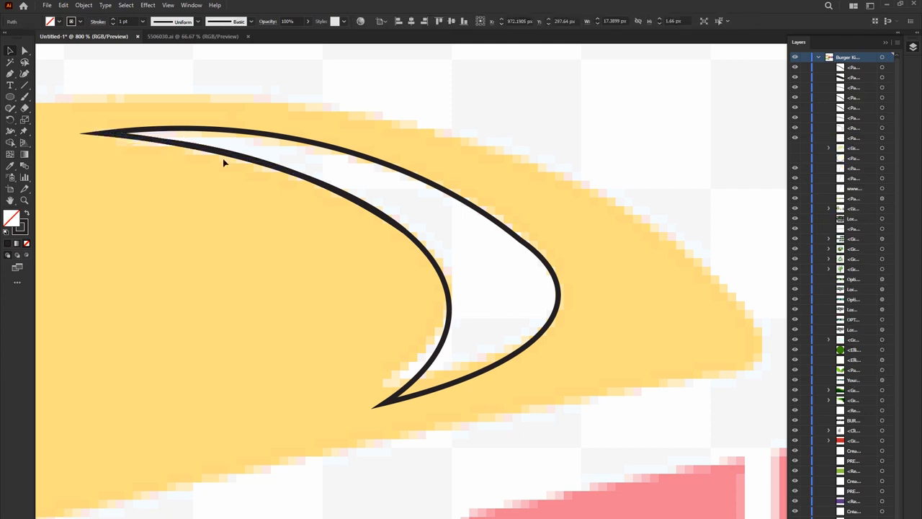
Smooth the right crescent's outer curve by shifting an anchor with the Curvature tool, and give the crescent a white fill without stroke
click(136, 146)
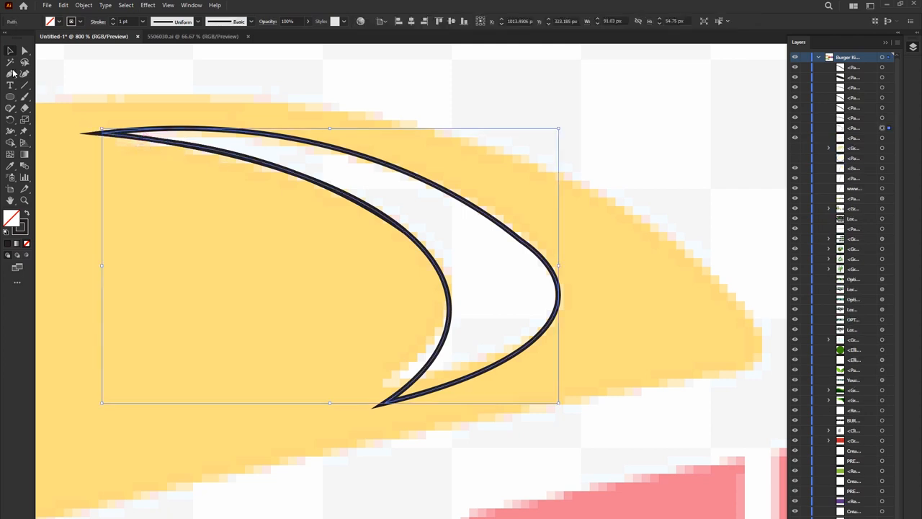
click(25, 74)
key(ctrl+plus)
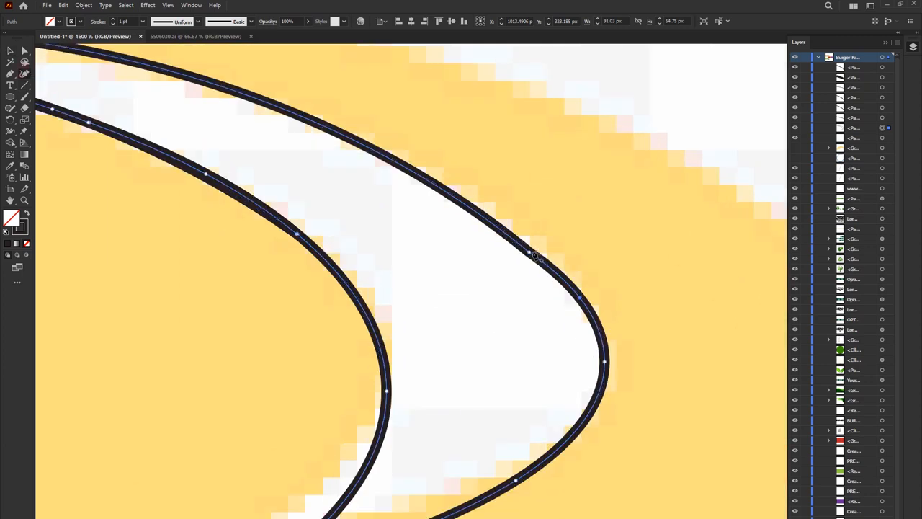
drag(530, 252, 490, 209)
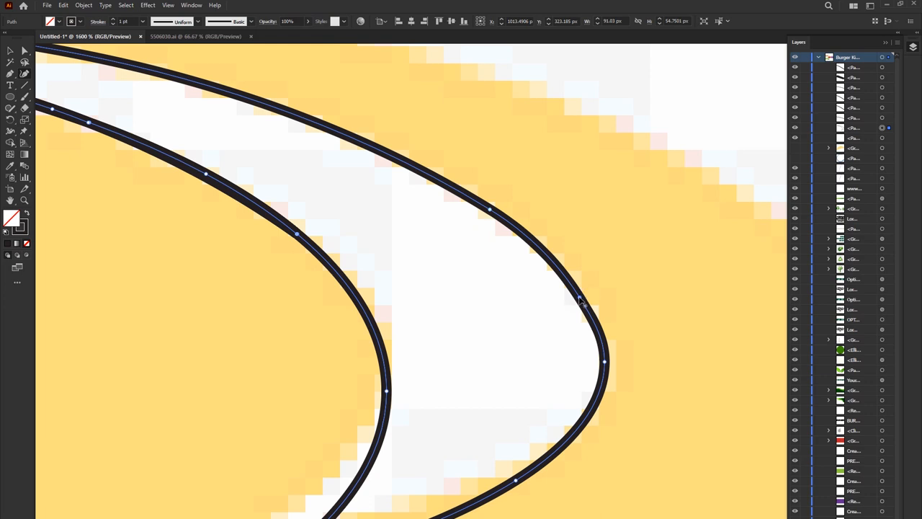
key(ctrl+minus)
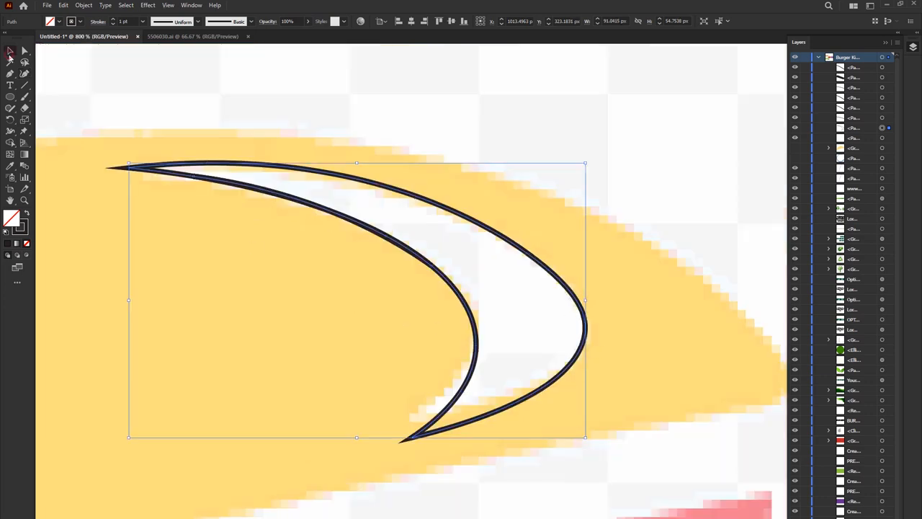
key(shift+x)
key(v)
Delete the leftover black stroke segments along the right highlight's inner edge
click(264, 192)
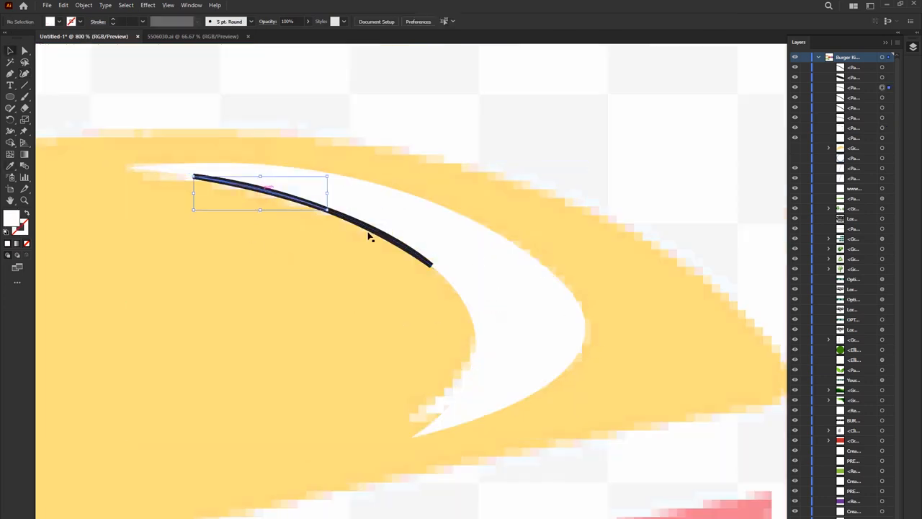
key(ctrl+shift+a)
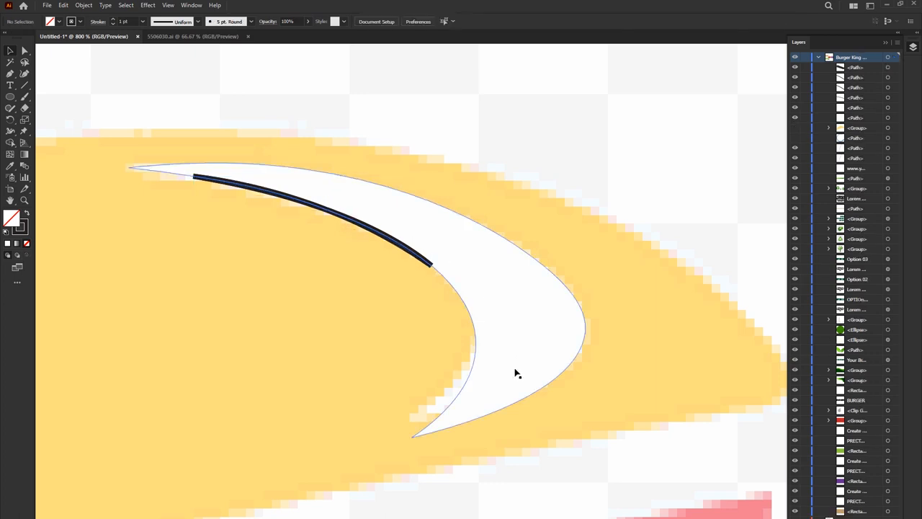
click(376, 232)
shift+click(303, 202)
key(Delete)
click(354, 219)
click(357, 239)
click(360, 224)
key(Delete)
click(322, 210)
key(Delete)
scroll(463, 243, down, 3)
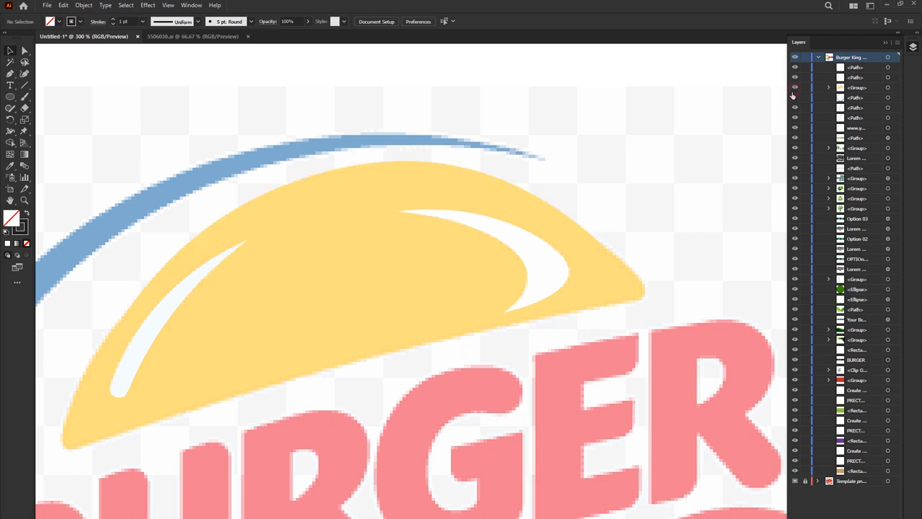
Hide the template layer and shift the right highlight up and inward so it sits fully inside the bun
click(794, 481)
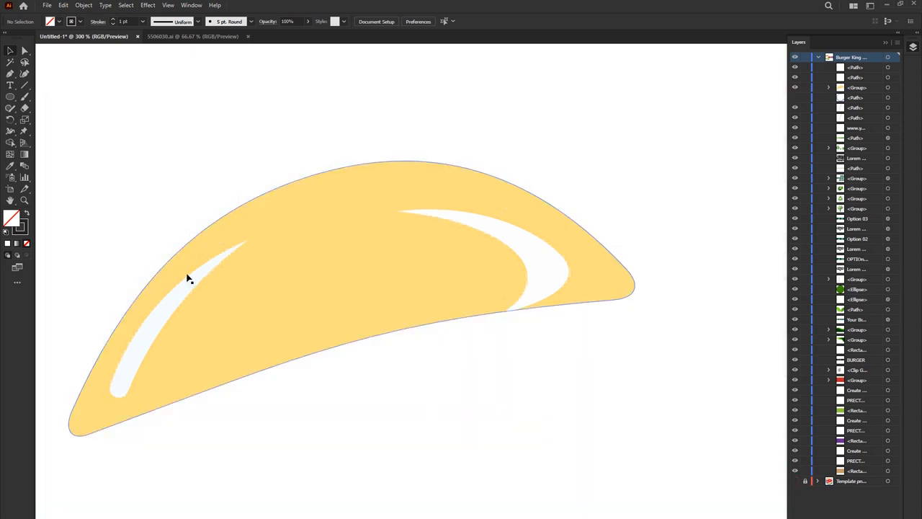
click(530, 249)
mouse_move(530, 250)
mouse_down()
mouse_move(537, 245)
mouse_move(529, 243)
mouse_up()
drag(391, 235, 374, 233)
drag(563, 289, 567, 300)
click(623, 189)
Select the upper bun with both highlights and group them
drag(119, 150, 595, 405)
right_click(401, 216)
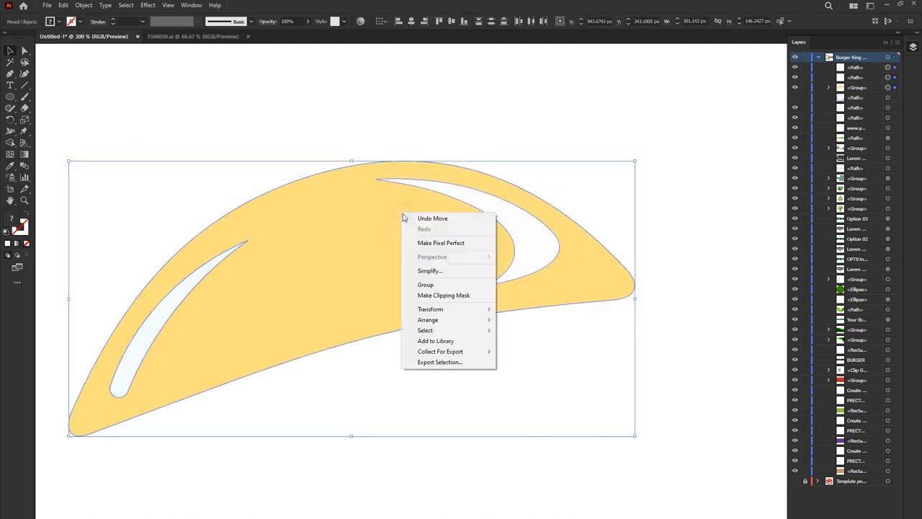
click(420, 281)
Show the template layer, align the bun group with the template's upper bun, and widen the group to about 310 px
mouse_move(470, 220)
mouse_down()
mouse_move(523, 218)
mouse_move(487, 218)
mouse_up()
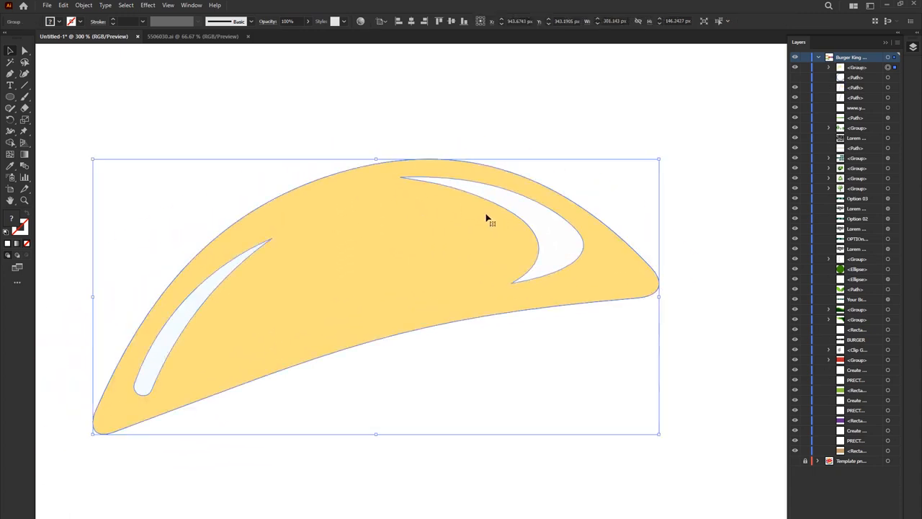
click(795, 461)
drag(454, 352, 416, 291)
drag(629, 309, 646, 309)
click(520, 149)
scroll(519, 149, down, 2)
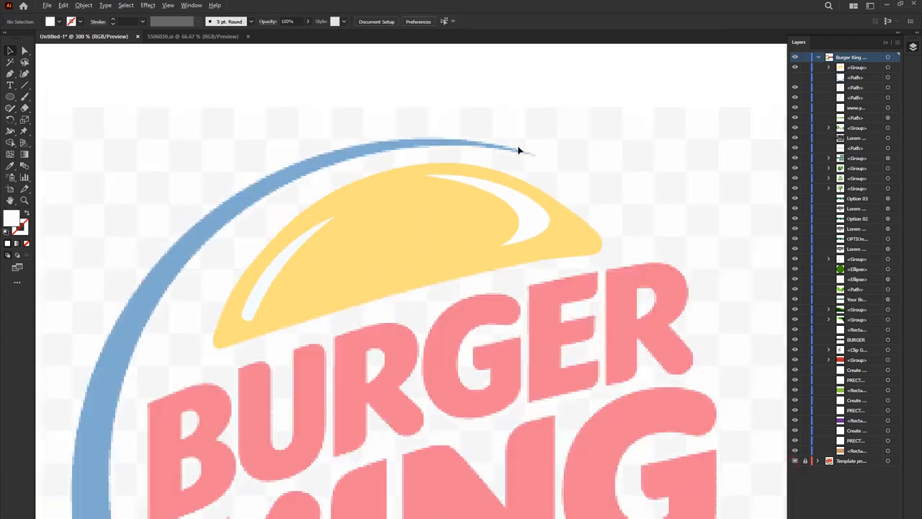
drag(589, 340, 506, 237)
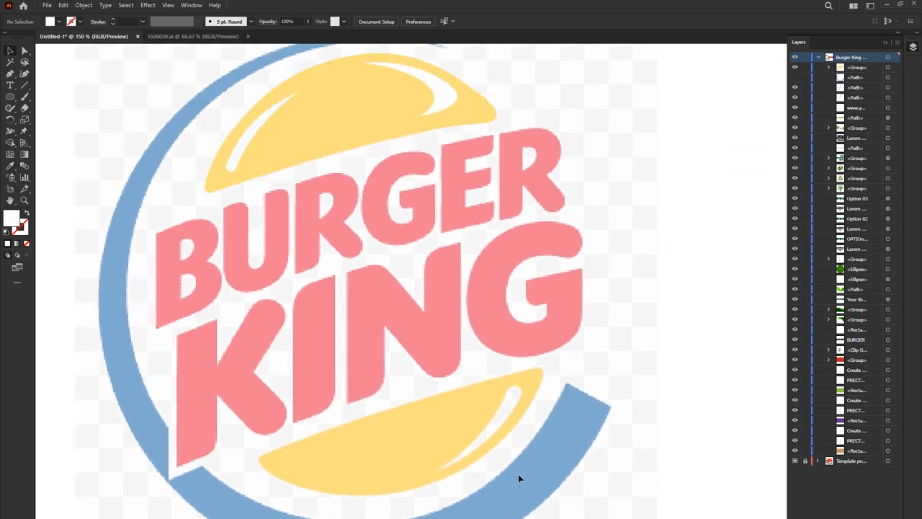
Duplicate the bun group, rotate the copy 180°, and fit it over the template's lower bun at about 306 × 154 px
click(351, 123)
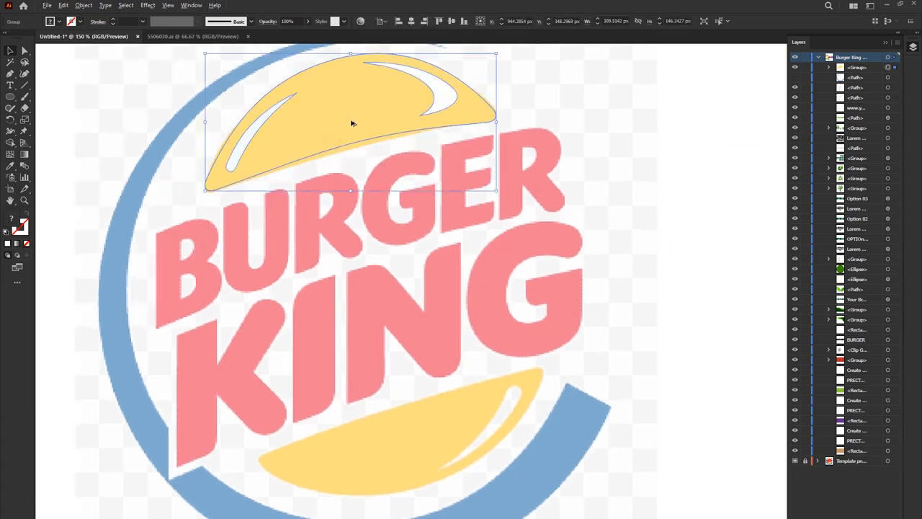
alt+drag(345, 121, 436, 319)
shift+drag(591, 320, 289, 321)
drag(459, 359, 408, 479)
drag(540, 513, 546, 504)
drag(454, 460, 466, 468)
Isolate the lower bun group and delete its wide crescent highlight, keeping only the slim one
double_click(301, 472)
click(308, 470)
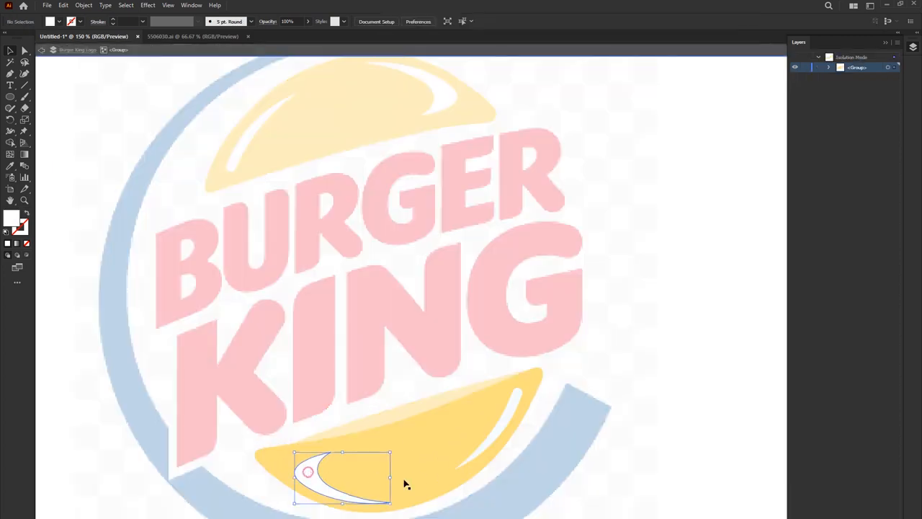
key(Delete)
double_click(651, 342)
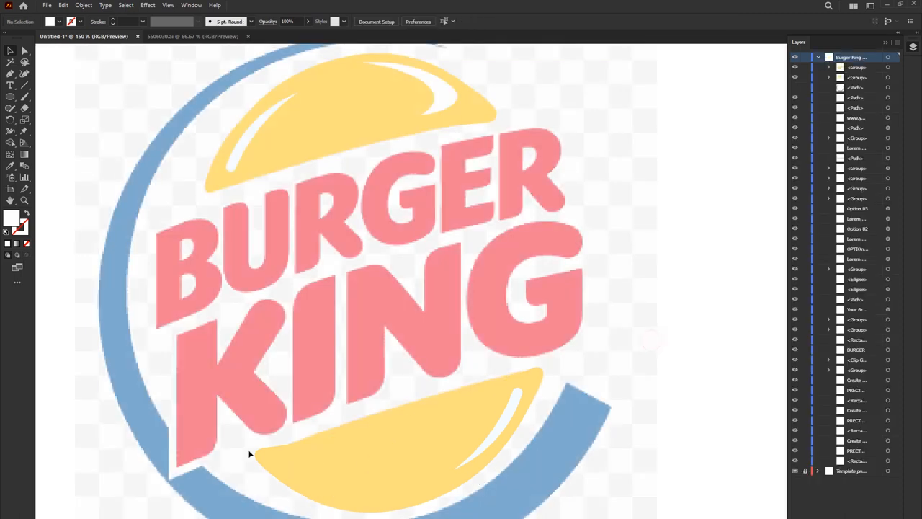
alt+scroll(329, 401, down, 1)
drag(396, 422, 404, 388)
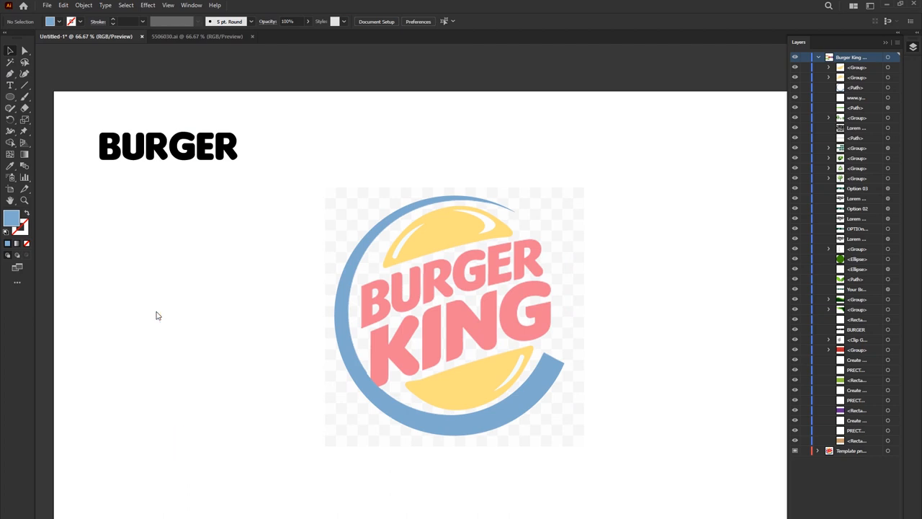
Place the full-colour logo image at 360 × 360 px beneath the BURGER text as a reference, and hide the template layer
drag(154, 313, 206, 244)
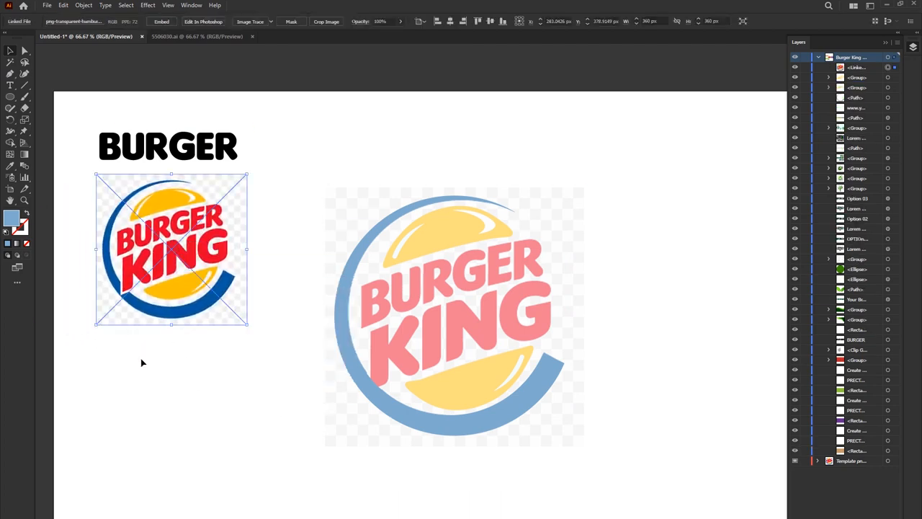
click(382, 364)
click(404, 311)
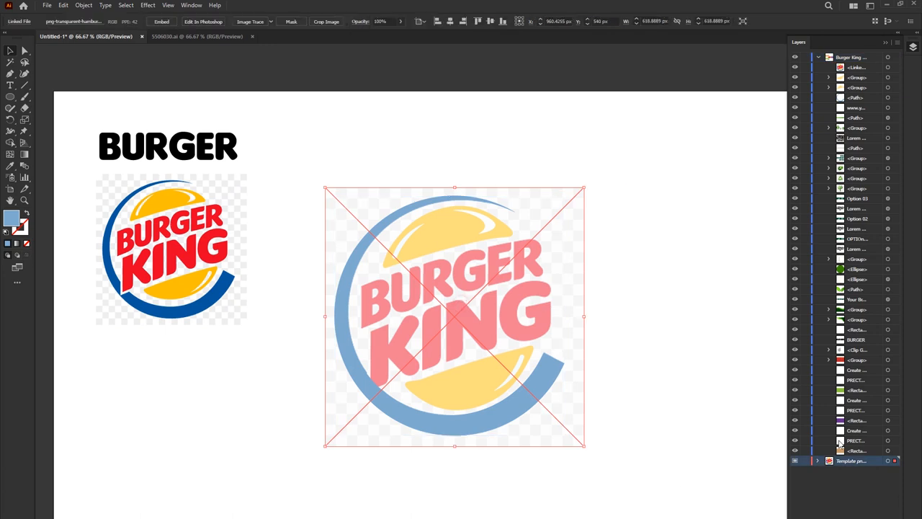
click(794, 461)
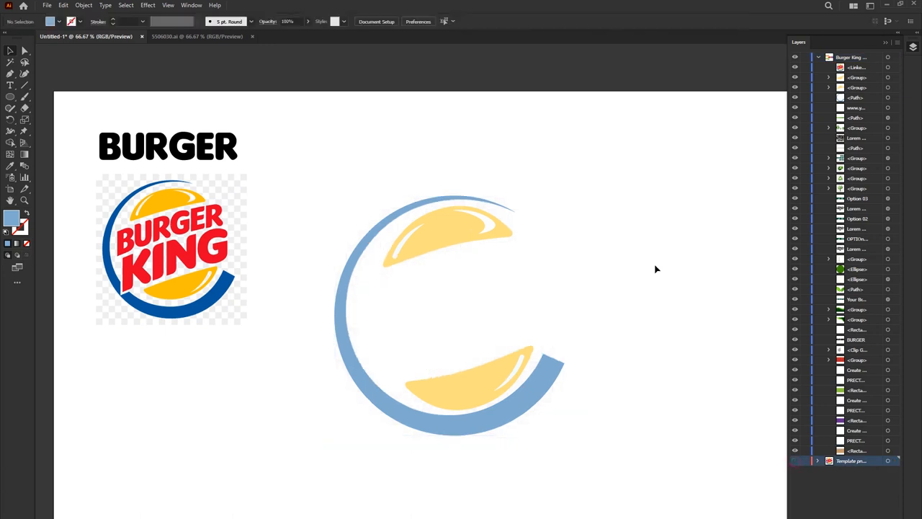
Fill the ring with the dark blue sampled from the reference logo
click(339, 303)
click(10, 165)
click(116, 223)
key(v)
Cut the slim highlight out of the lower bun with the Shape Builder
click(520, 361)
scroll(520, 360, up, 3)
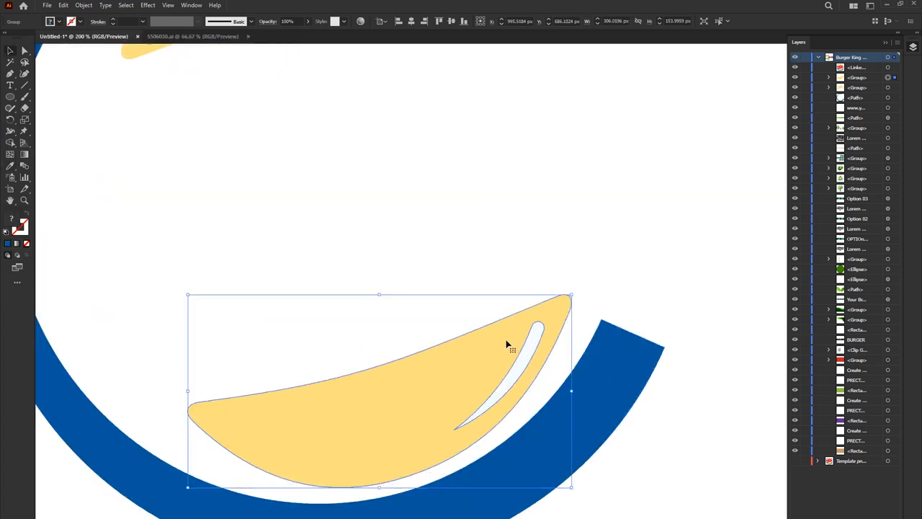
click(11, 144)
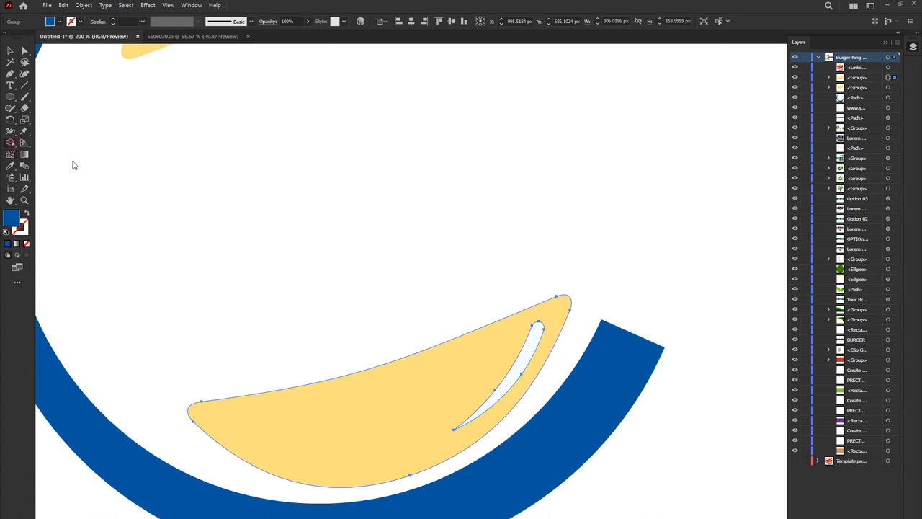
alt+click(530, 344)
alt+click(528, 339)
key(v)
click(504, 377)
drag(504, 377, 378, 338)
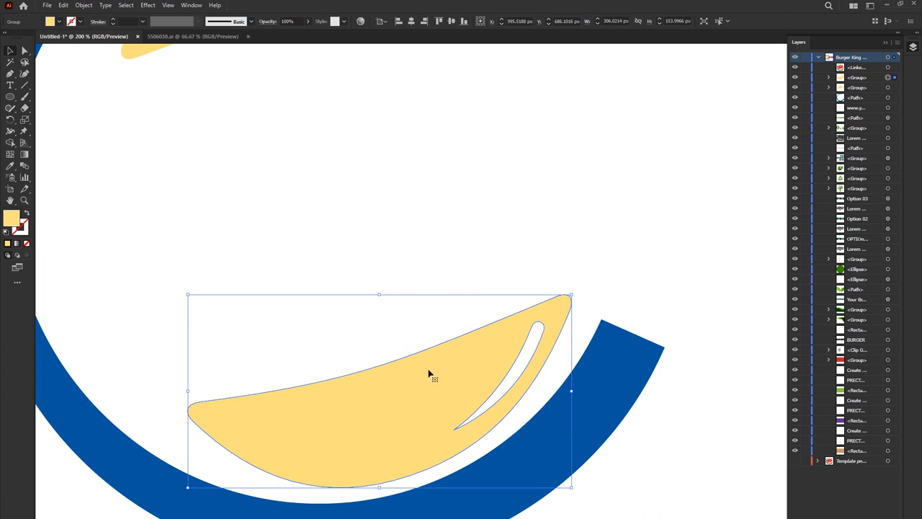
Fill the lower bun with the golden yellow sampled from the reference logo
click(516, 258)
scroll(465, 339, down, 2)
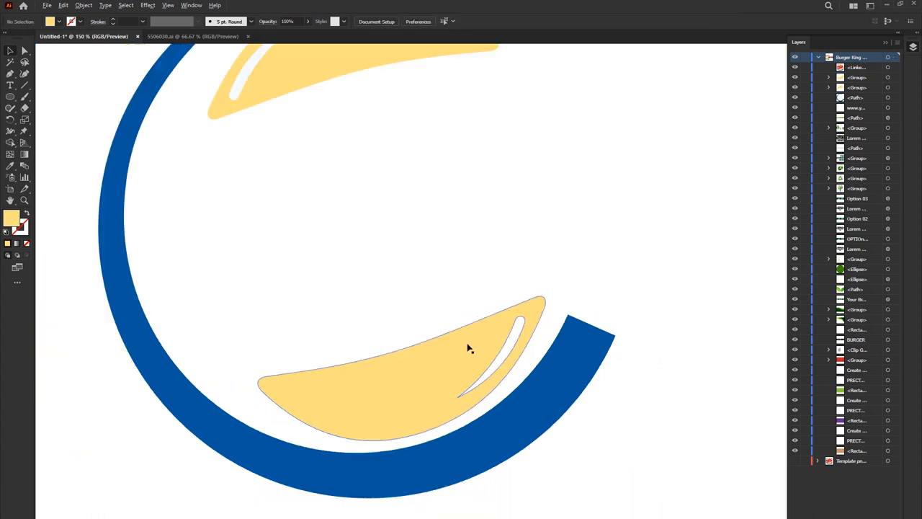
drag(373, 336, 543, 324)
click(551, 354)
click(83, 198)
click(146, 213)
key(v)
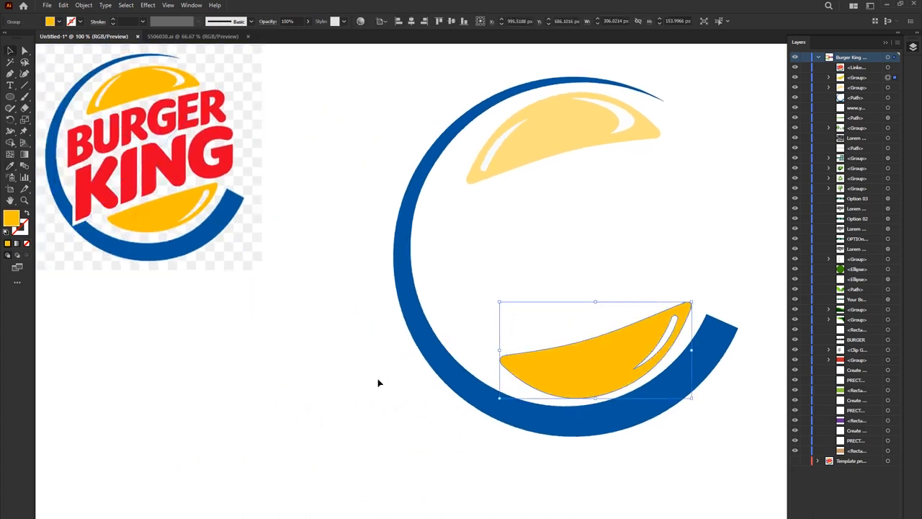
Cut both highlights out of the upper bun with the Shape Builder and fill the bun with the reference logo's golden yellow
click(516, 230)
drag(517, 230, 549, 297)
click(582, 195)
drag(494, 222, 487, 196)
drag(647, 191, 653, 196)
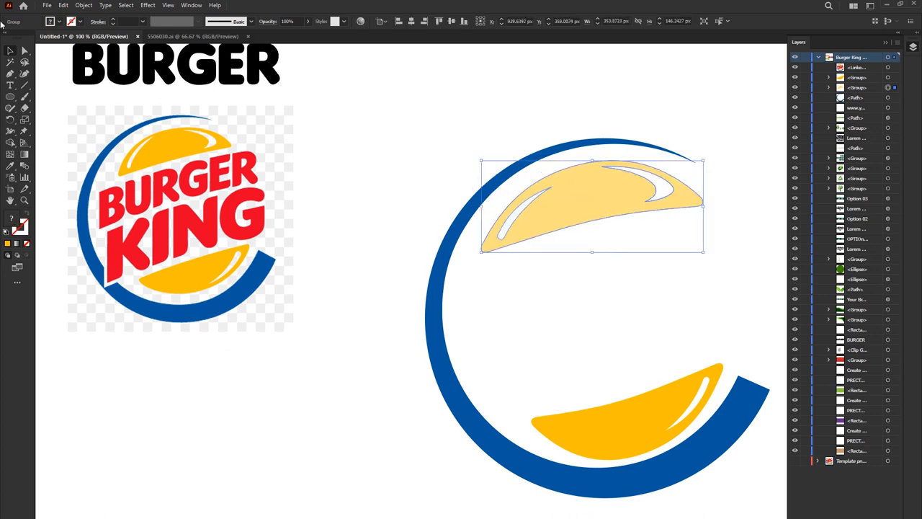
click(9, 141)
click(518, 214)
key(ctrl+z)
key(v)
mouse_move(581, 204)
mouse_down()
mouse_move(218, 221)
mouse_move(413, 274)
mouse_move(452, 388)
mouse_move(377, 366)
mouse_move(469, 382)
mouse_move(511, 433)
mouse_move(332, 319)
mouse_move(578, 239)
mouse_move(586, 208)
mouse_up()
key(ctrl+shift+a)
key(ctrl+minus)
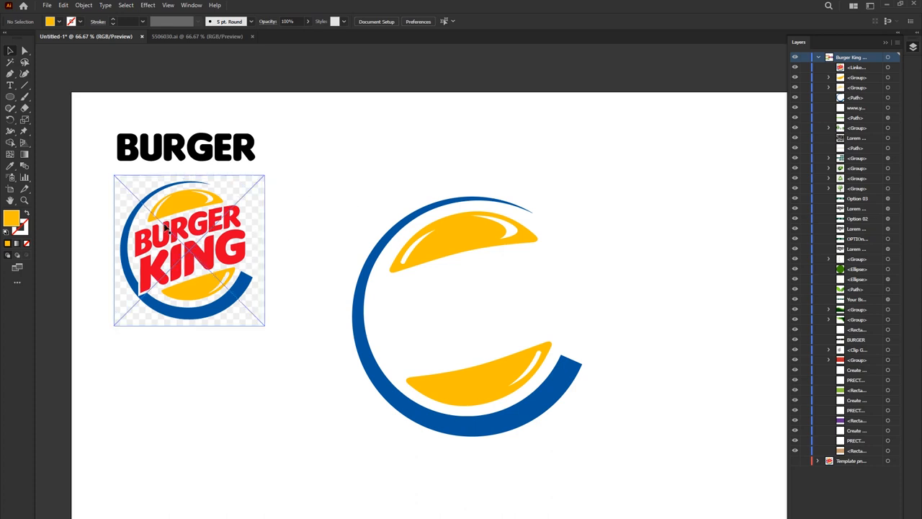
Select the BURGER text above the reference logo and check its font family
click(173, 153)
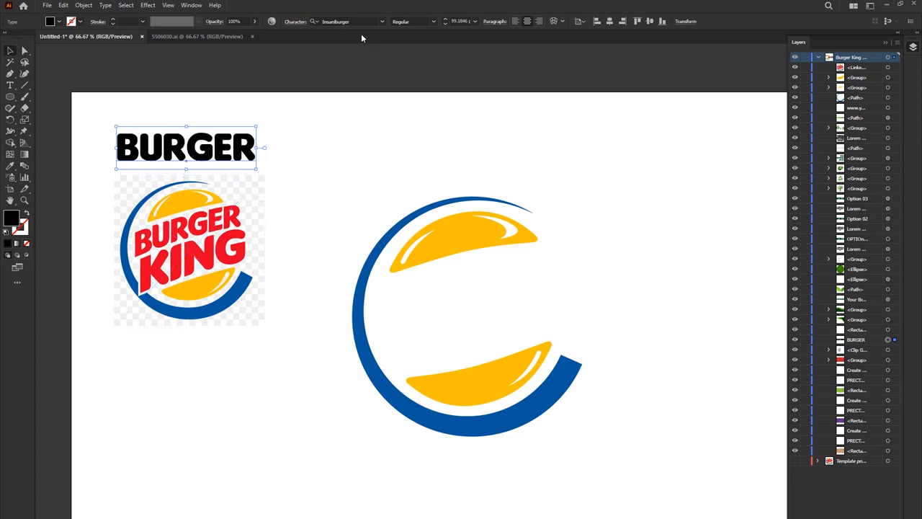
click(347, 21)
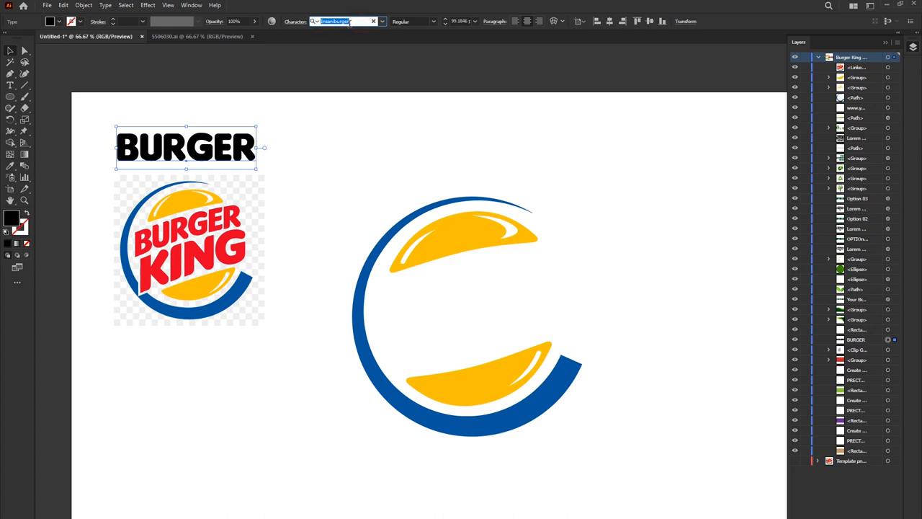
click(357, 152)
click(191, 158)
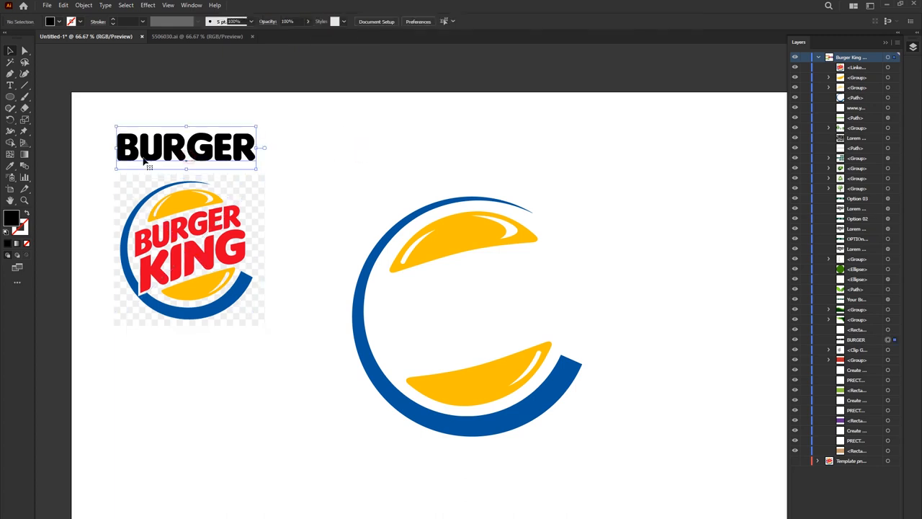
Duplicate the BURGER text above the reference logo into the gap between the buns of the vector logo
click(324, 161)
click(225, 148)
drag(225, 147, 526, 285)
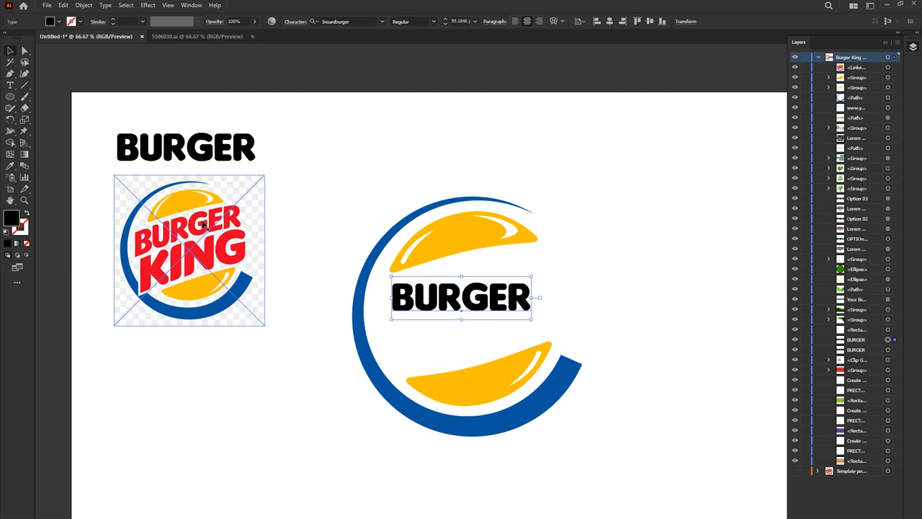
Shear the BURGER copy between the buns by 16° along the horizontal axis, with the preview on
right_click(453, 308)
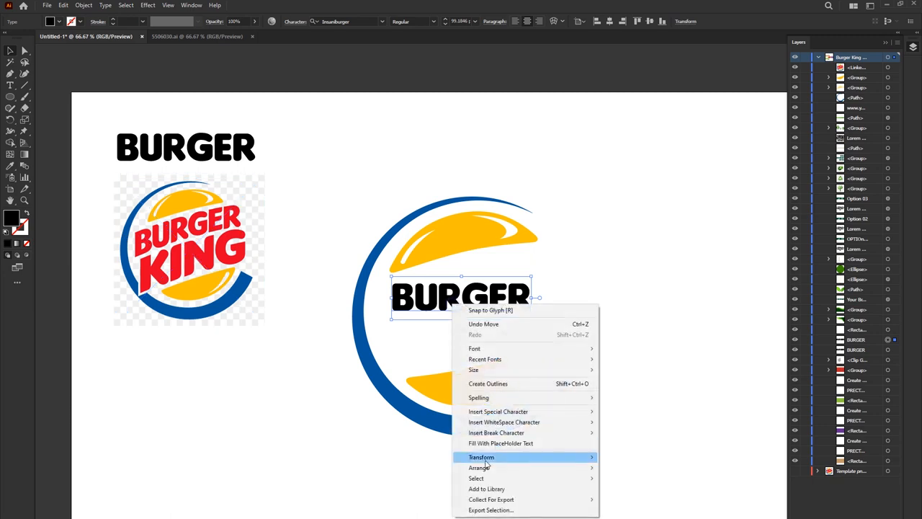
mouse_move(504, 456)
click(610, 510)
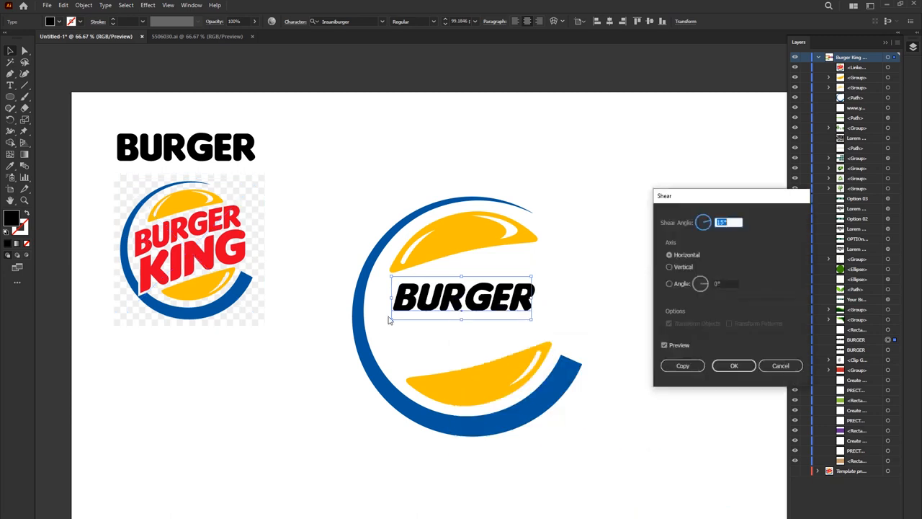
click(671, 345)
click(707, 218)
key(Down)
key(Down)
key(Down)
key(Down)
key(Down)
key(Down)
key(Down)
key(Down)
key(Down)
key(Down)
key(Down)
key(Down)
key(Down)
key(Down)
key(Down)
key(Down)
key(Down)
key(Down)
key(Down)
key(Down)
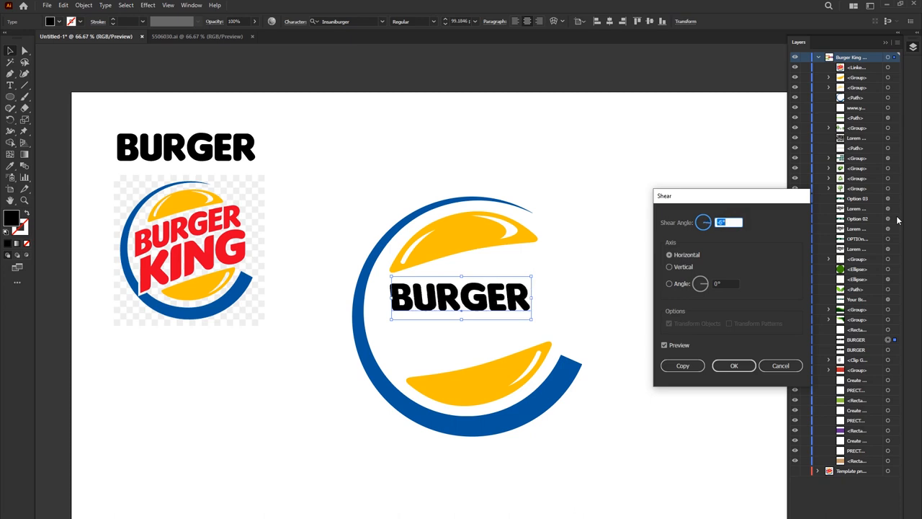
key(Up)
key(Up)
key(Up)
key(Up)
key(Up)
key(Up)
key(Up)
key(Up)
key(Up)
key(Up)
key(Up)
key(Up)
key(Up)
key(Up)
key(Up)
key(Up)
key(Up)
key(Up)
key(Up)
key(Up)
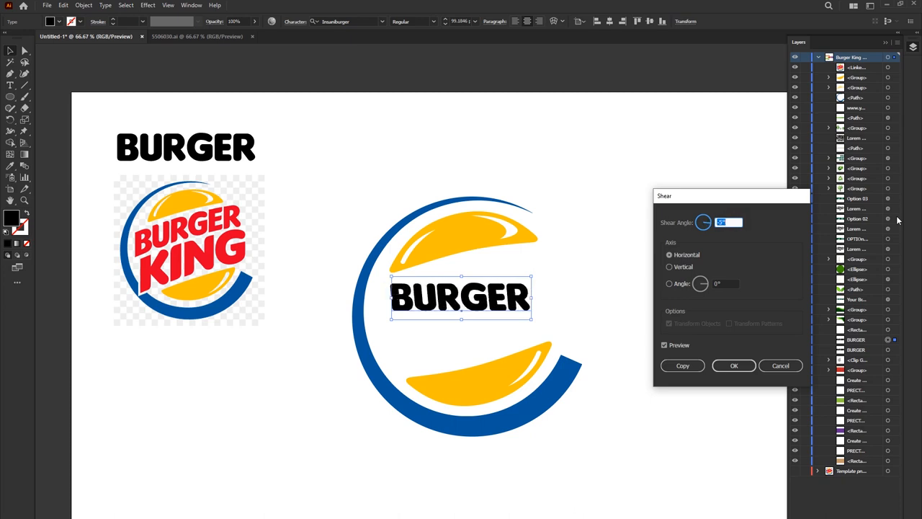
key(Down)
key(Down)
key(Down)
key(Down)
key(Down)
key(Down)
key(Down)
key(Down)
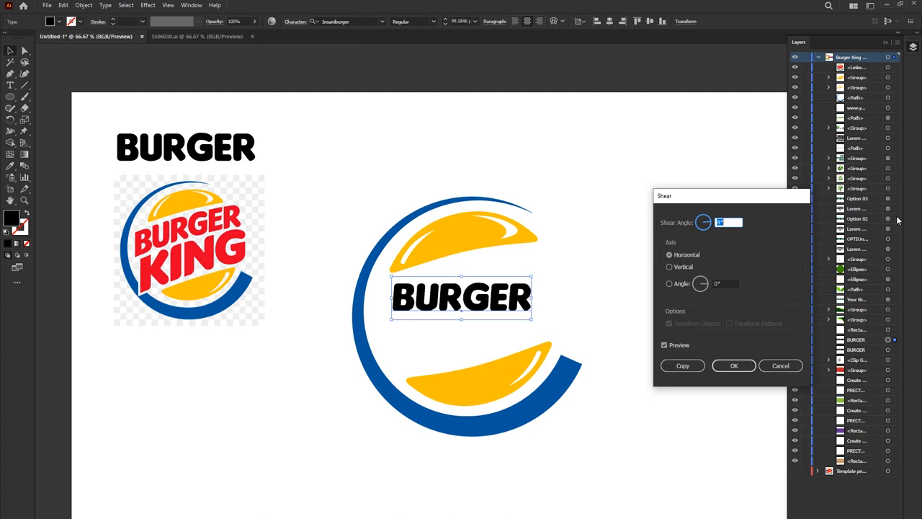
key(Up)
key(Up)
key(Up)
key(Up)
key(Up)
key(Up)
key(Up)
key(Up)
key(Up)
key(Up)
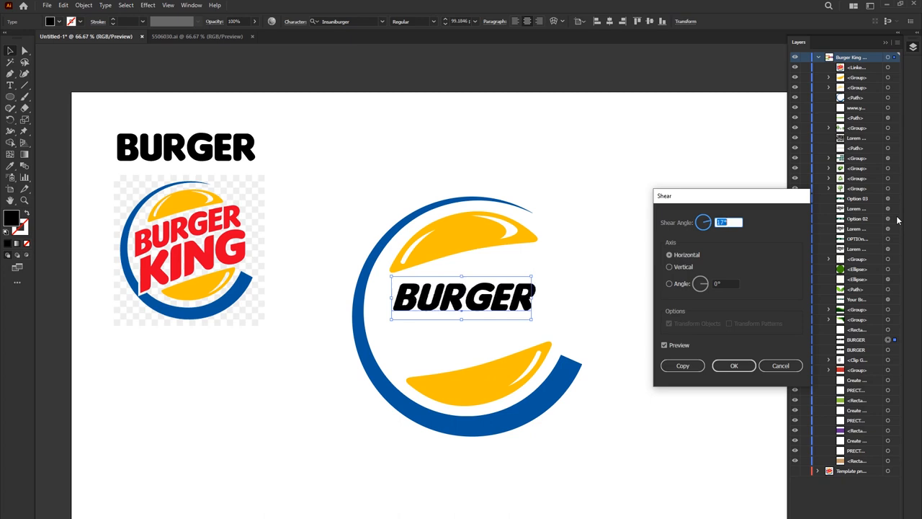
key(Up)
key(Up)
key(Up)
key(Up)
key(Up)
key(Up)
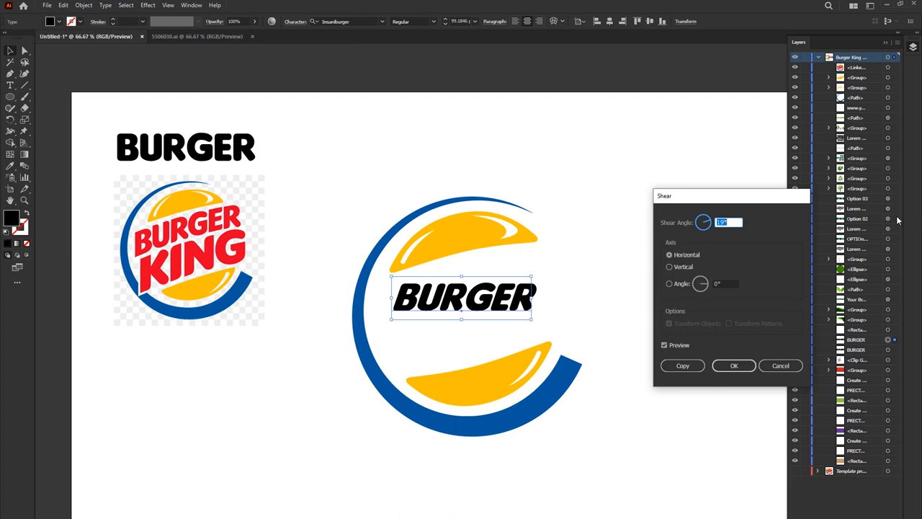
key(Down)
key(Down)
key(Down)
key(Down)
key(Down)
key(Down)
key(Down)
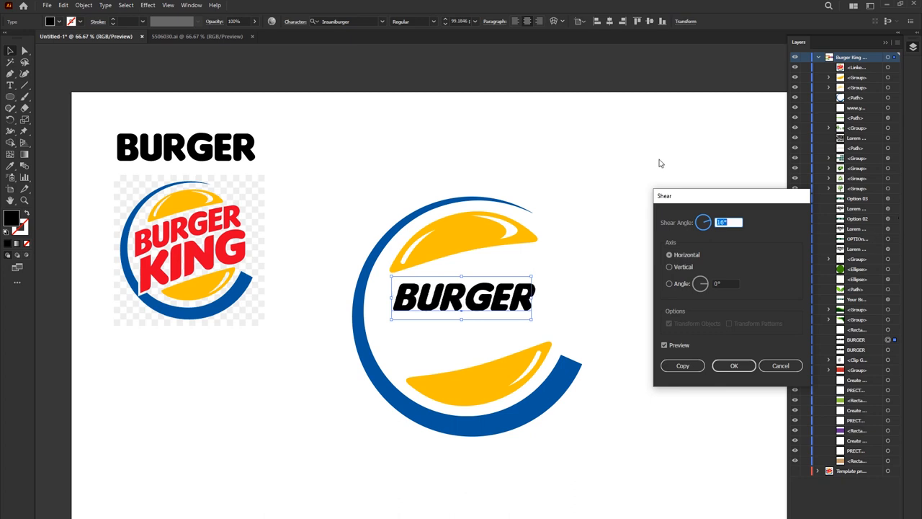
click(733, 365)
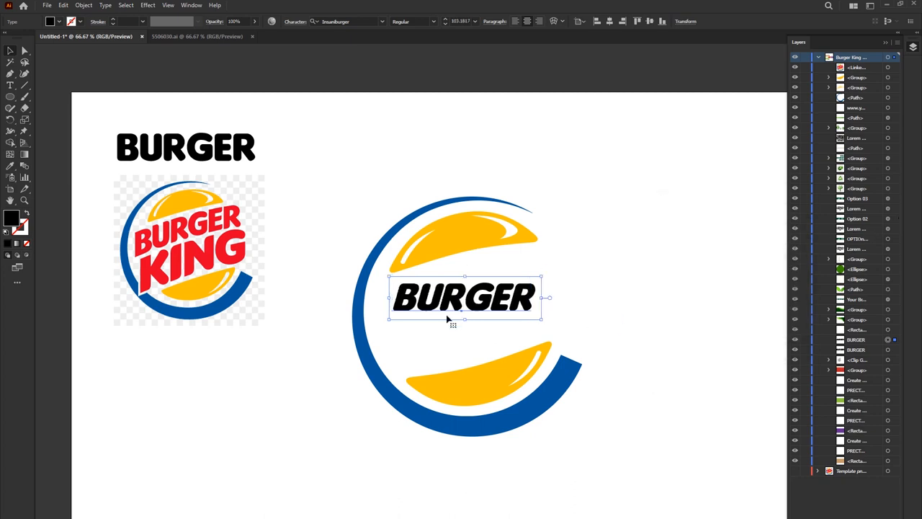
Tilt and enlarge the sheared BURGER text so it follows the lower edge of the upper bun
drag(543, 324, 565, 274)
drag(494, 298, 501, 279)
drag(576, 289, 576, 291)
click(621, 295)
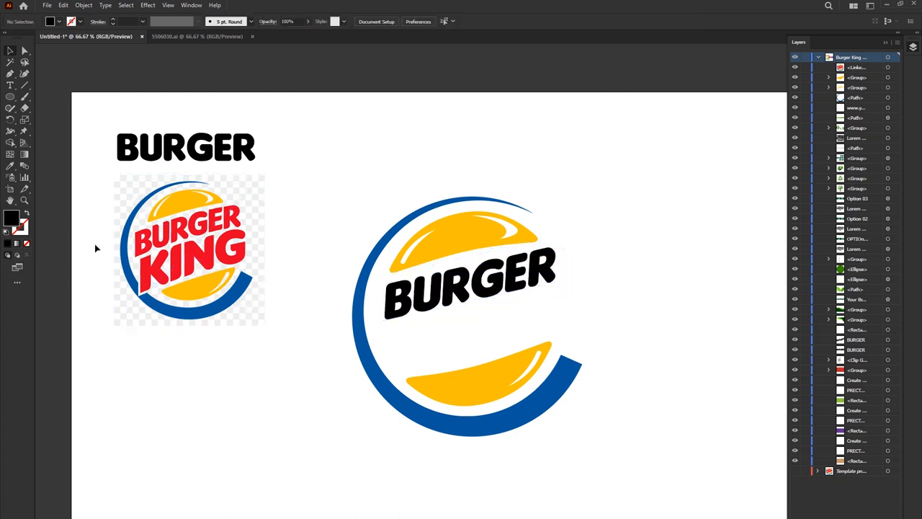
Warp the BURGER text with a horizontal Arc envelope, 12% bend, -10% horizontal and 11% vertical distortion, and fit it under the upper bun
scroll(114, 245, up, 2)
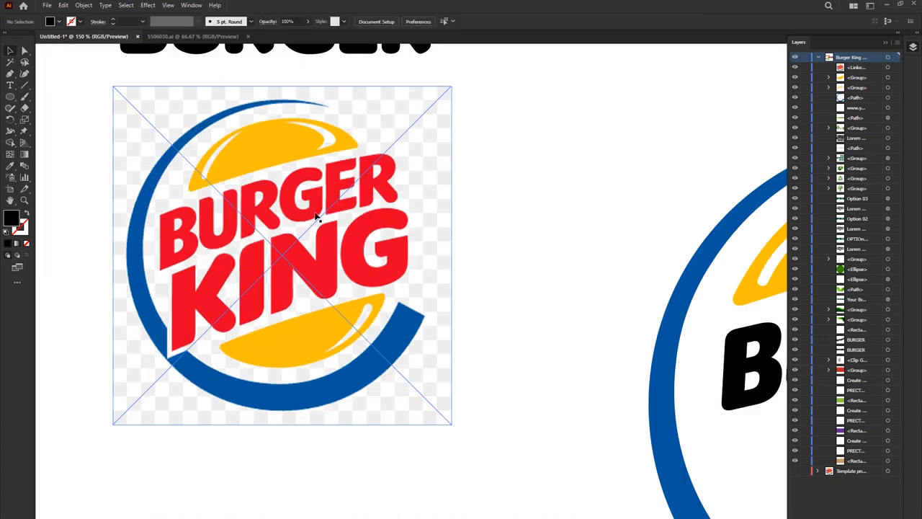
scroll(154, 279, down, 2)
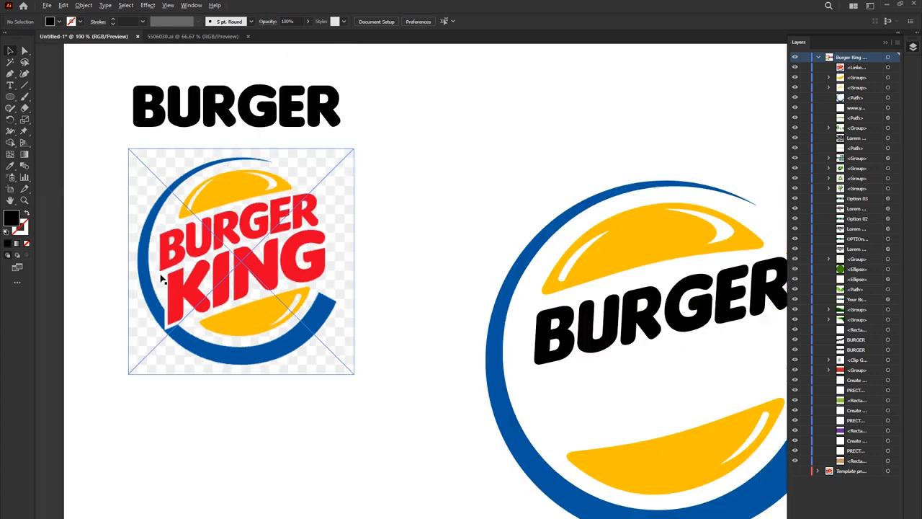
scroll(739, 327, right, 2)
scroll(444, 293, up, 1)
click(444, 293)
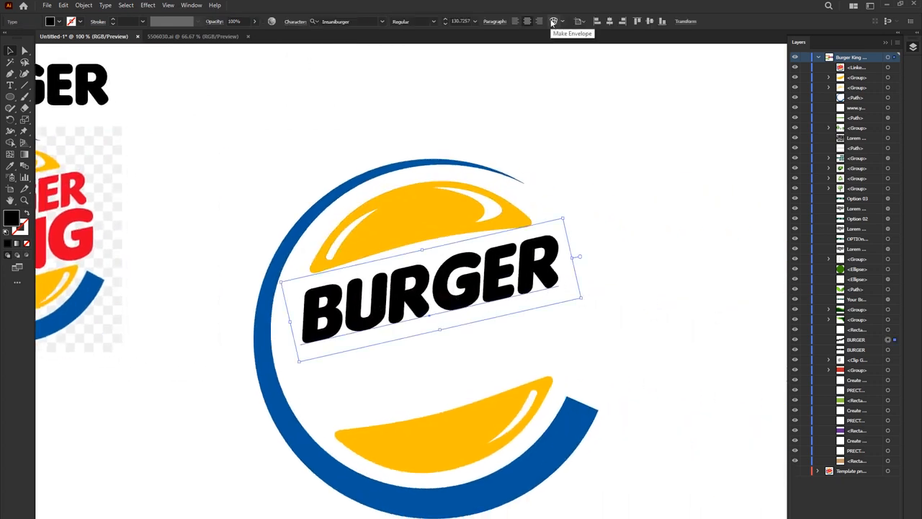
click(553, 22)
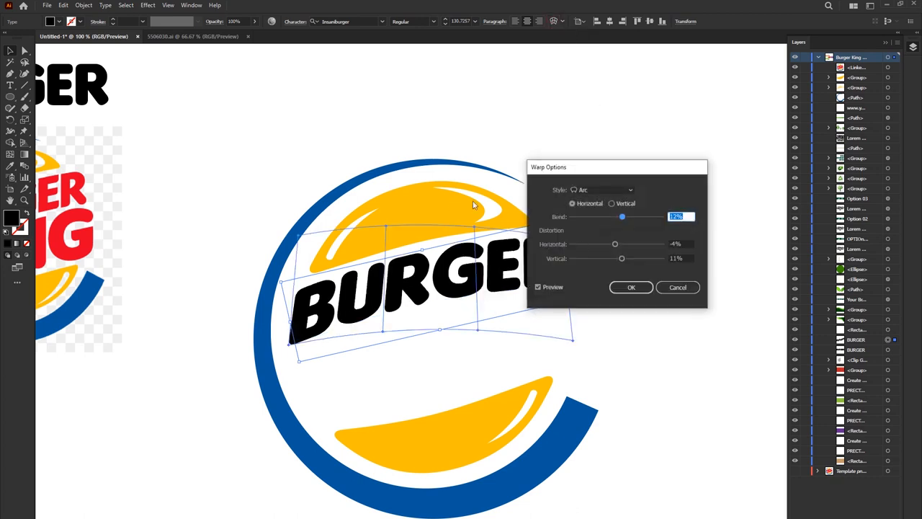
drag(594, 171, 629, 87)
drag(654, 127, 644, 152)
key(Return)
drag(572, 338, 563, 356)
scroll(598, 297, down, 1)
Duplicate the original BURGER text to the empty area below the reference logo and change the copy's wording to KING
click(198, 159)
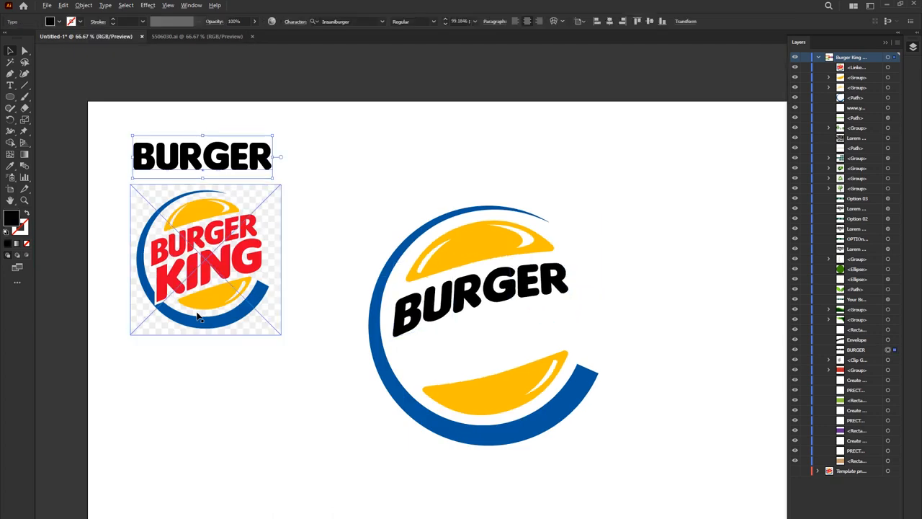
drag(188, 166, 331, 430)
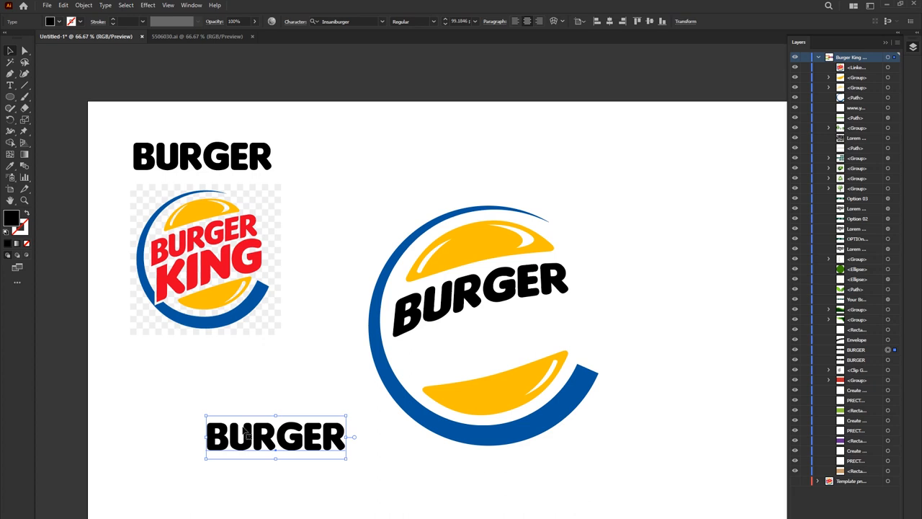
double_click(336, 418)
text(KING)
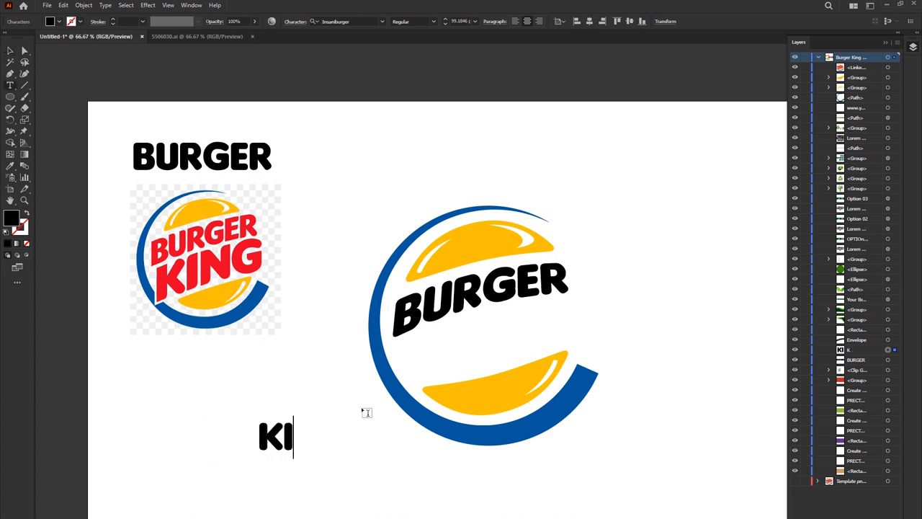
key(Escape)
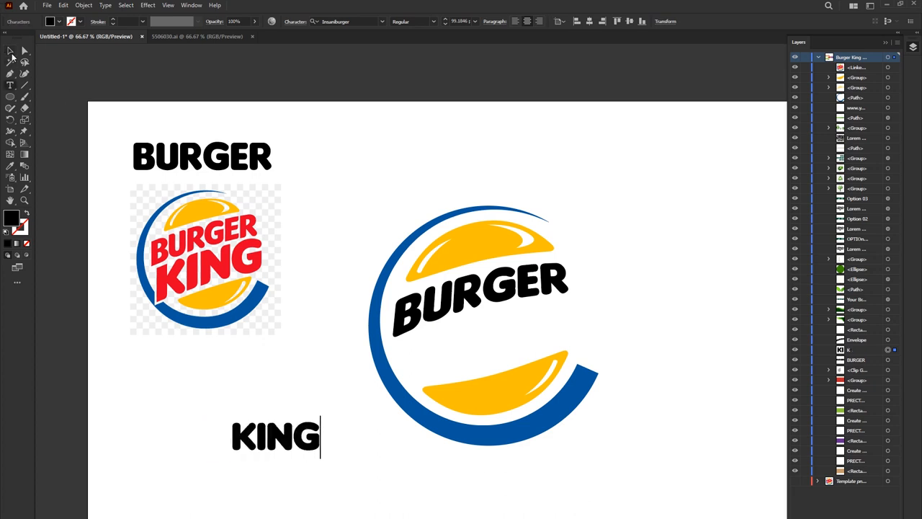
key(Escape)
Enlarge the KING text to about 252 pt and shear it with the last used shear settings
drag(321, 458, 389, 491)
right_click(290, 416)
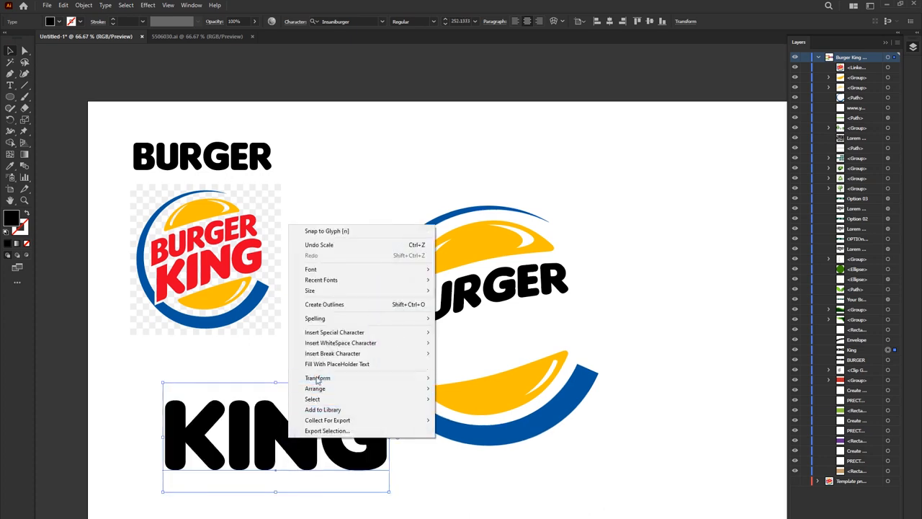
mouse_move(320, 377)
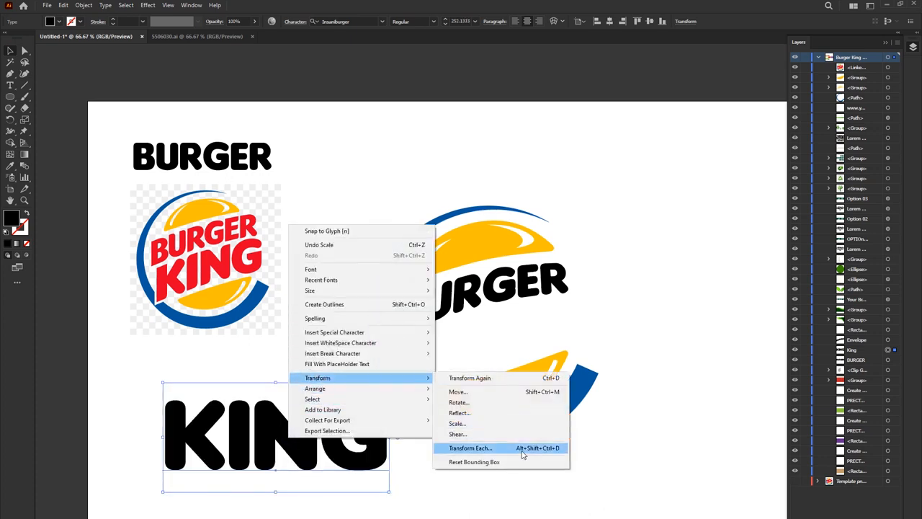
click(458, 433)
key(Return)
Fit the KING text, tilted and scaled, between BURGER and the lower bun, and bring it to the front
drag(387, 438, 582, 319)
scroll(456, 290, up, 1)
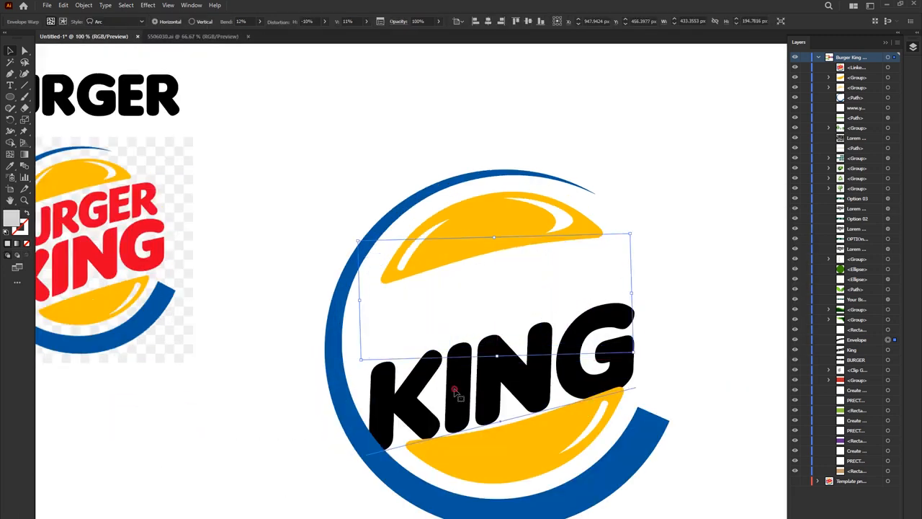
drag(438, 427, 437, 416)
scroll(437, 416, down, 1)
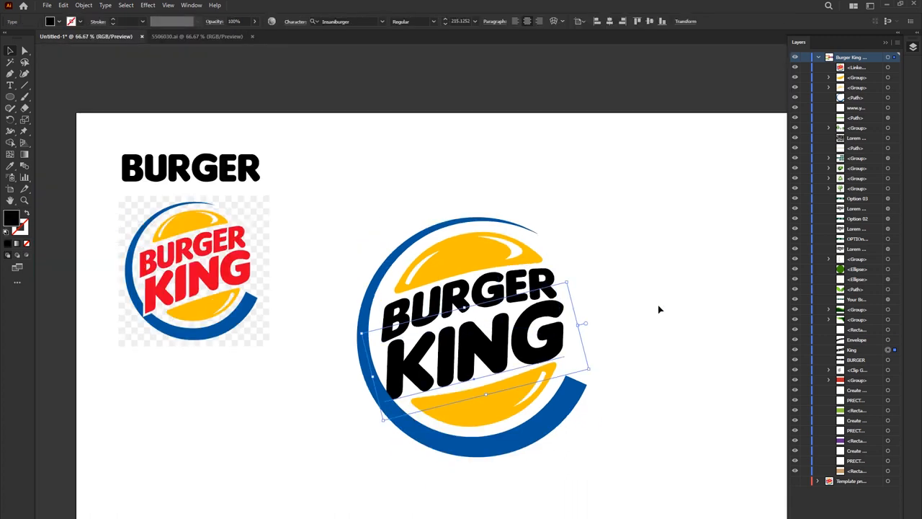
right_click(448, 314)
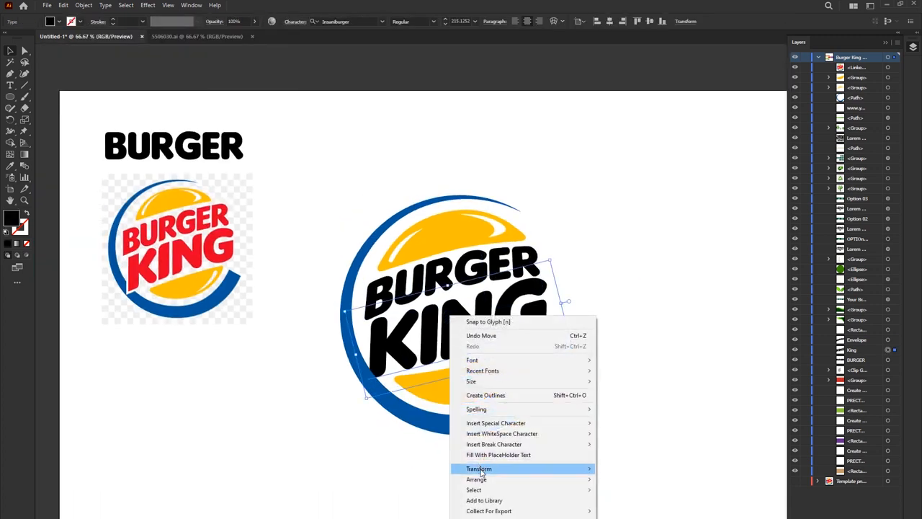
mouse_move(504, 479)
click(634, 480)
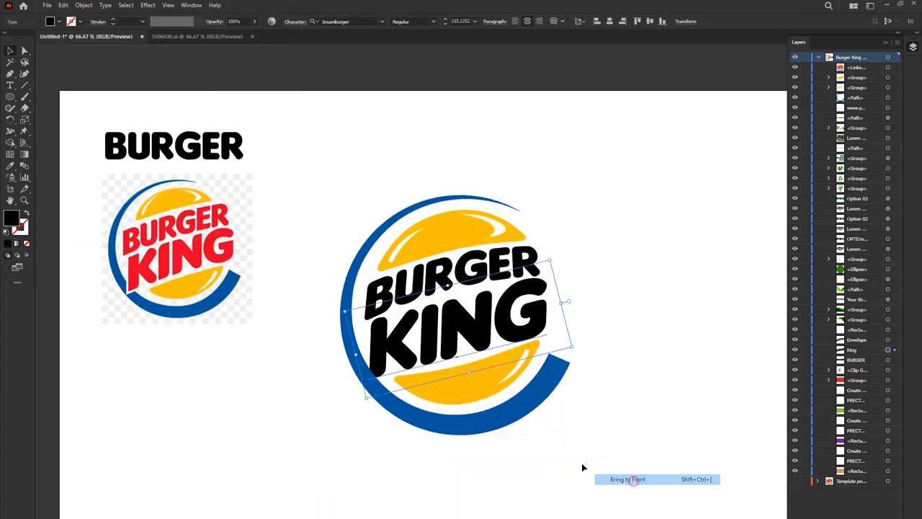
Expand the KING text and the warped BURGER envelope together into shapes, including object and fill
click(367, 385)
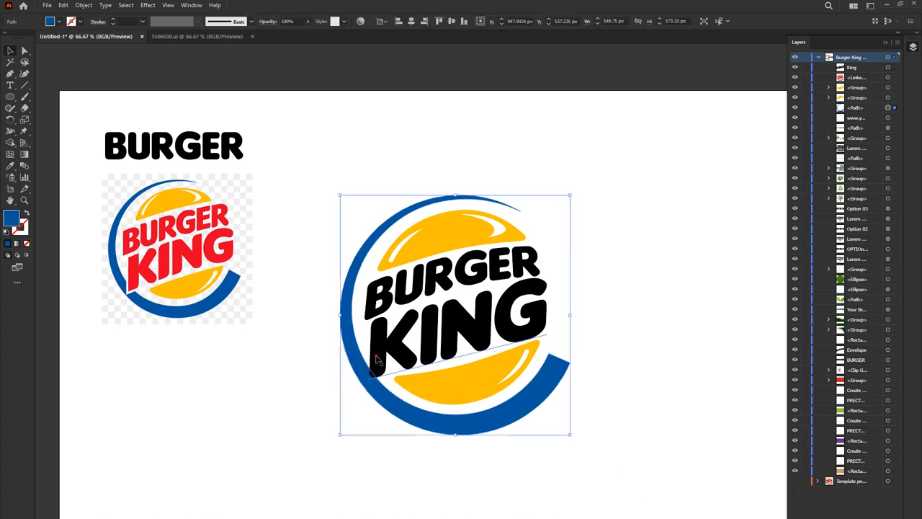
click(377, 360)
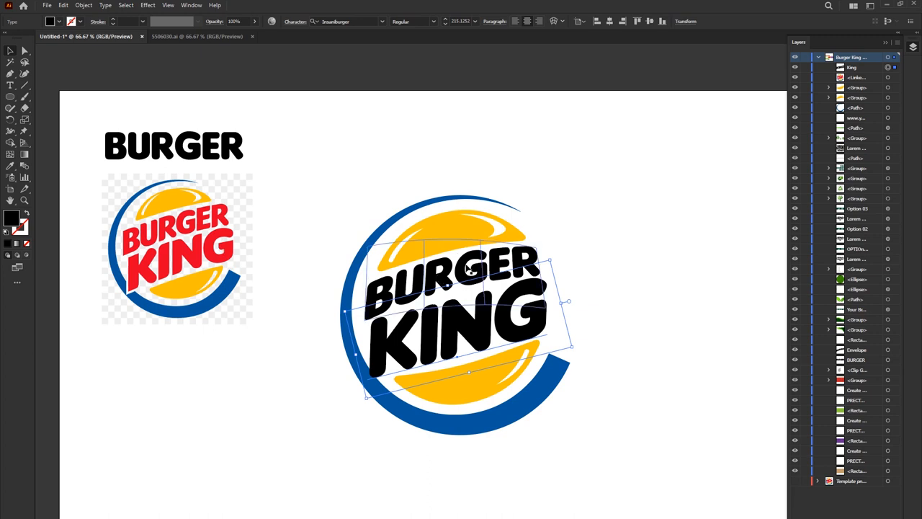
shift+click(425, 272)
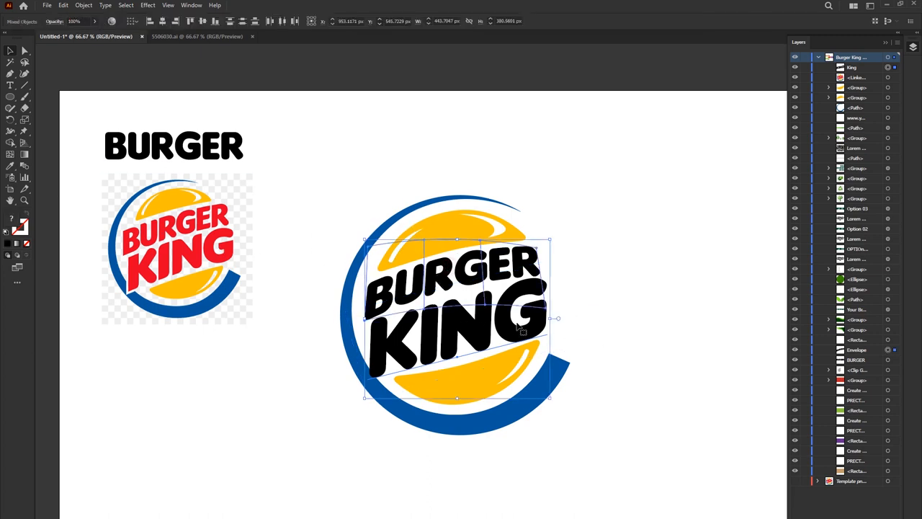
click(84, 5)
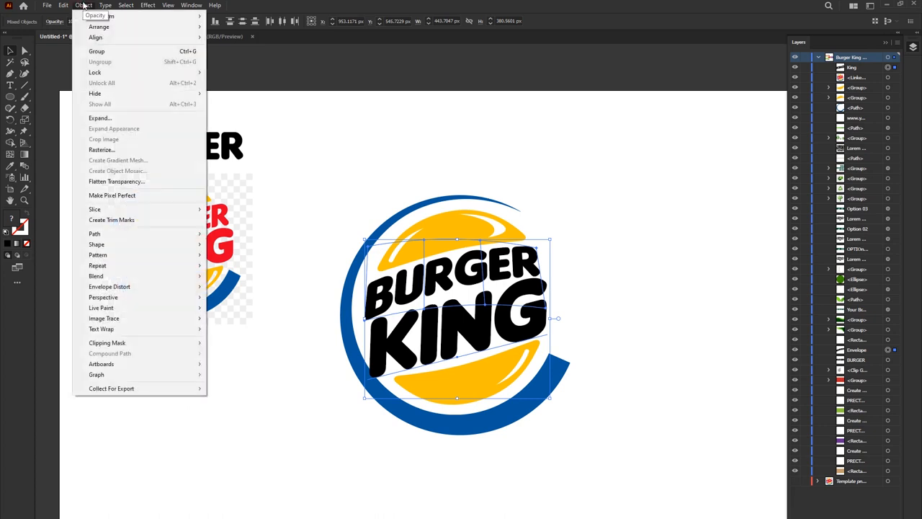
click(97, 119)
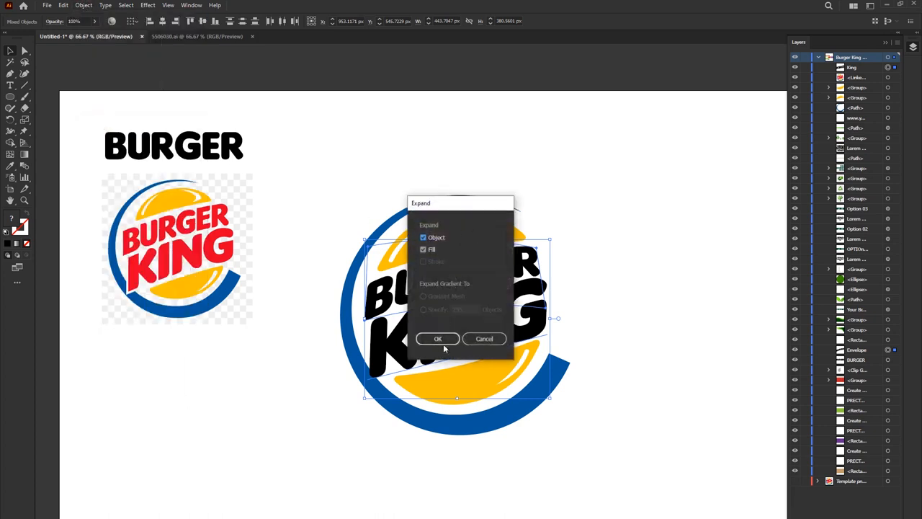
click(443, 343)
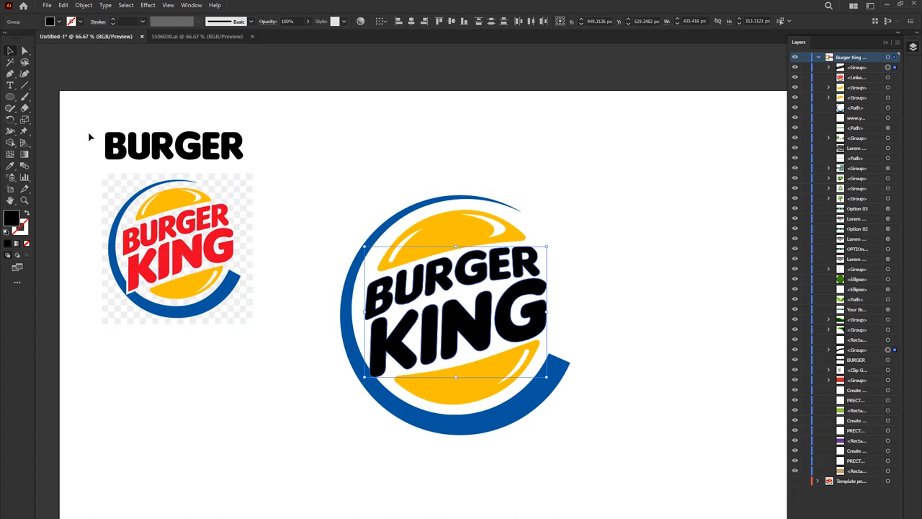
Draw a slightly slanted line about 727 px wide and 45 px high above the vector logo
click(422, 144)
click(24, 85)
drag(257, 113, 562, 132)
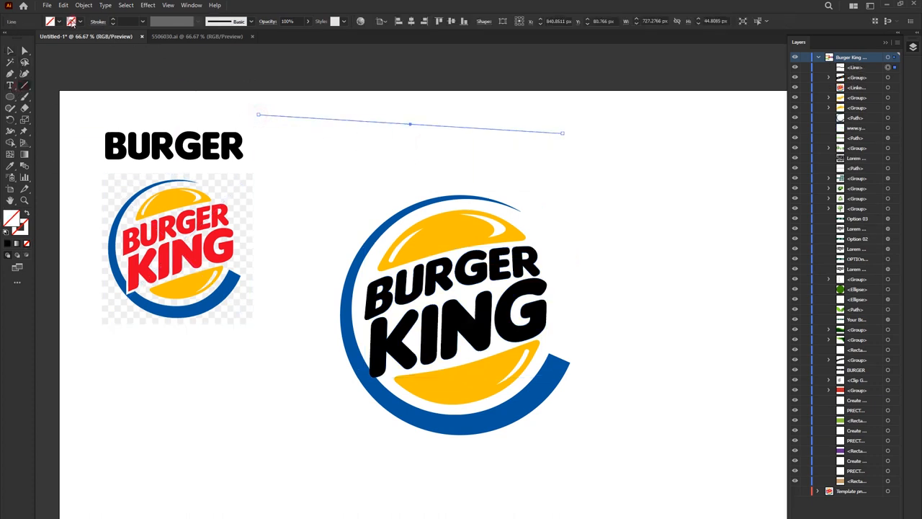
Give the slanted line above the logo a black stroke of 12 pt
click(72, 24)
click(25, 37)
click(113, 20)
click(112, 20)
click(112, 19)
click(113, 20)
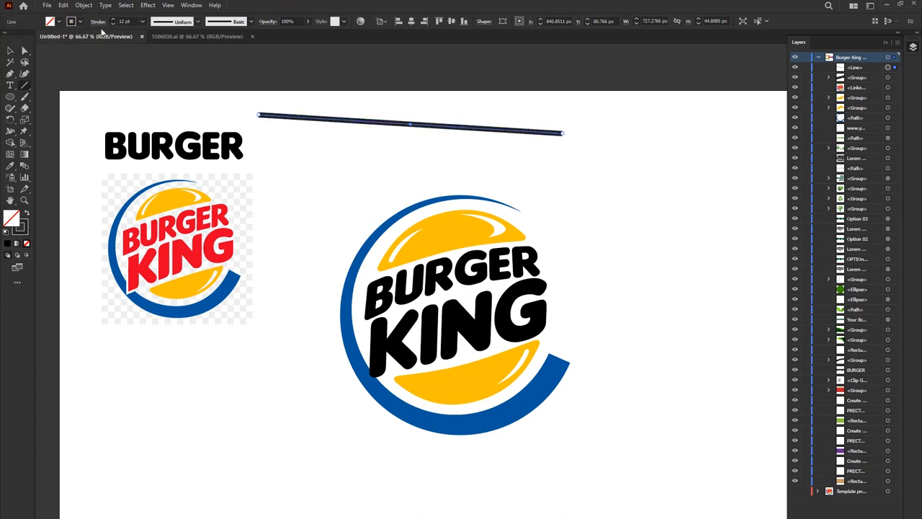
key(v)
key(ctrl+equal)
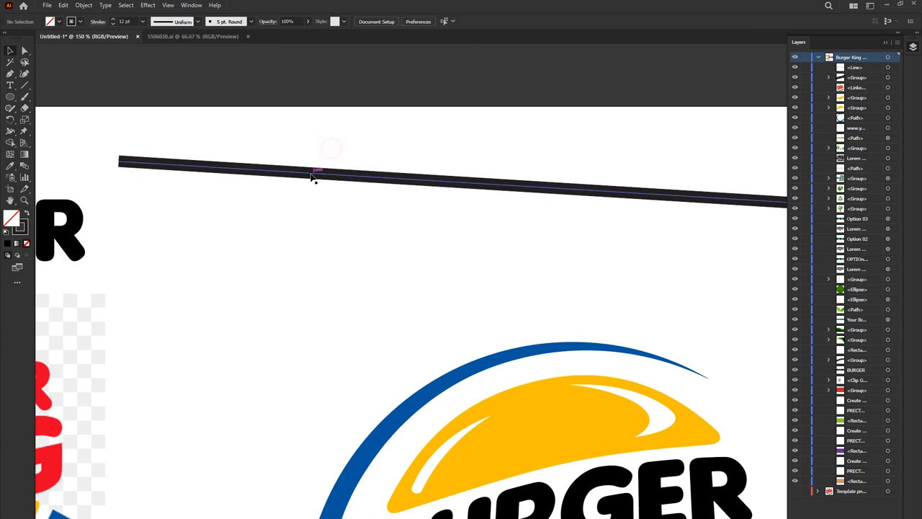
alt+scroll(322, 152, down, 1)
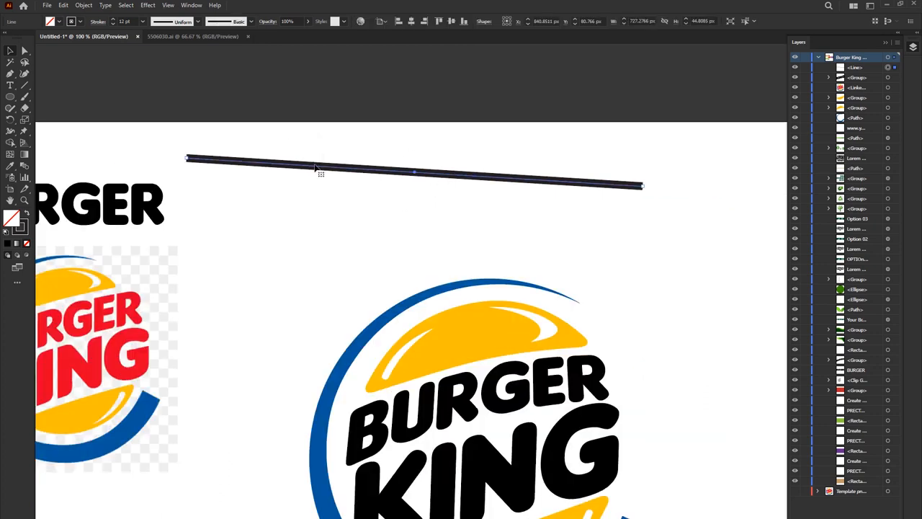
Expand the fill and stroke of the slanted line above the logo, and delete the resulting shape
click(83, 5)
click(101, 123)
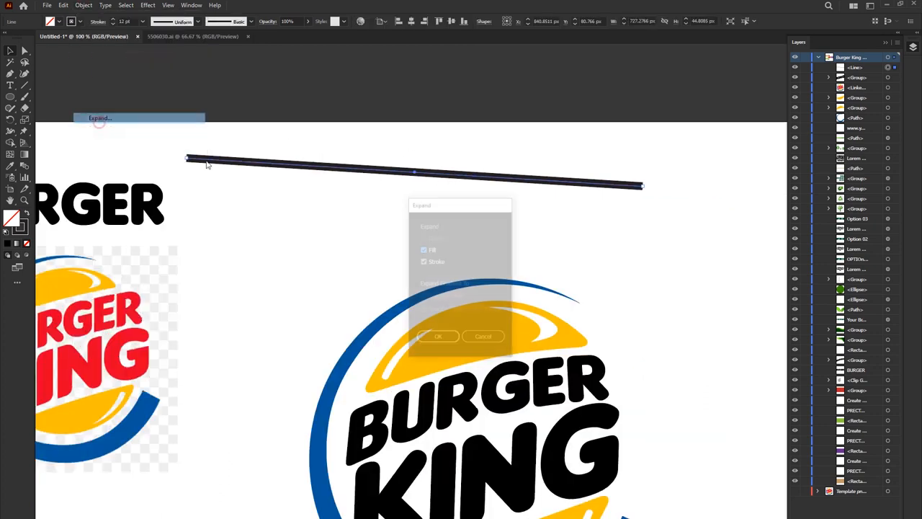
click(437, 338)
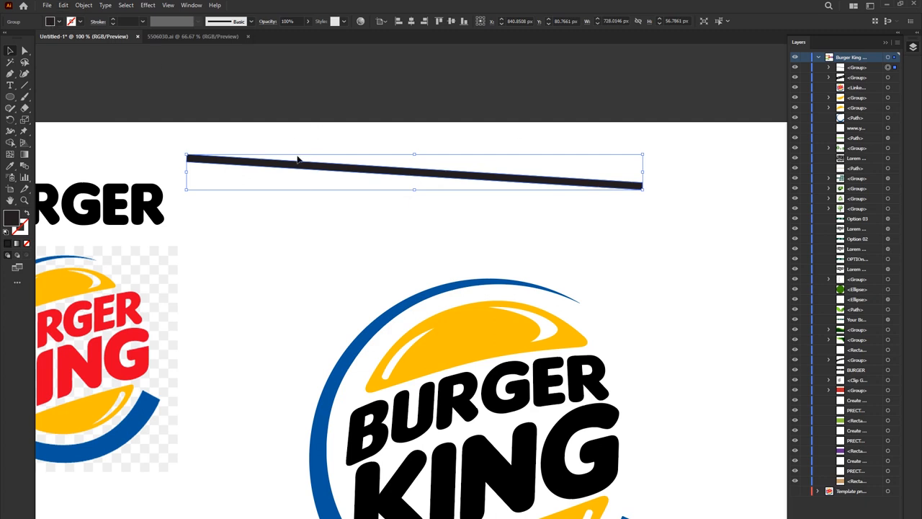
key(Delete)
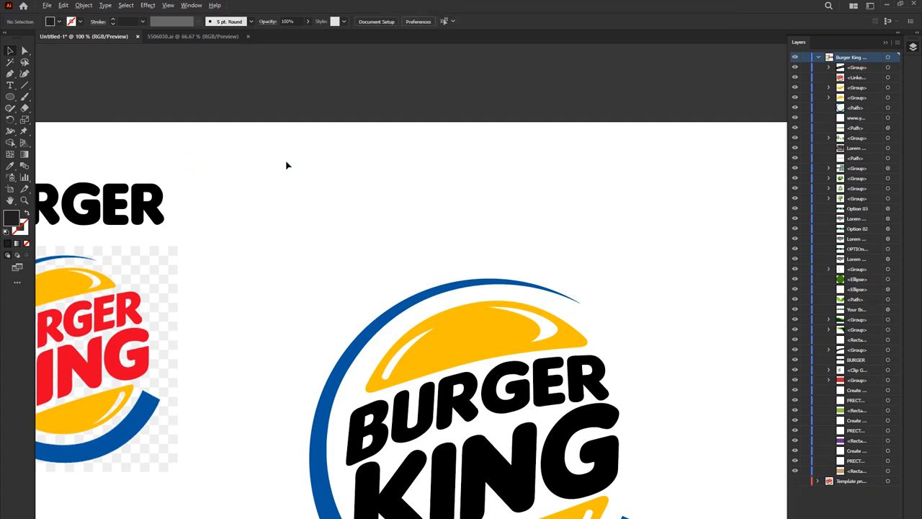
Recolor the BURGER KING lettering with the red sampled from the lettering in the reference image
scroll(286, 166, down, 1)
drag(406, 284, 408, 285)
click(408, 285)
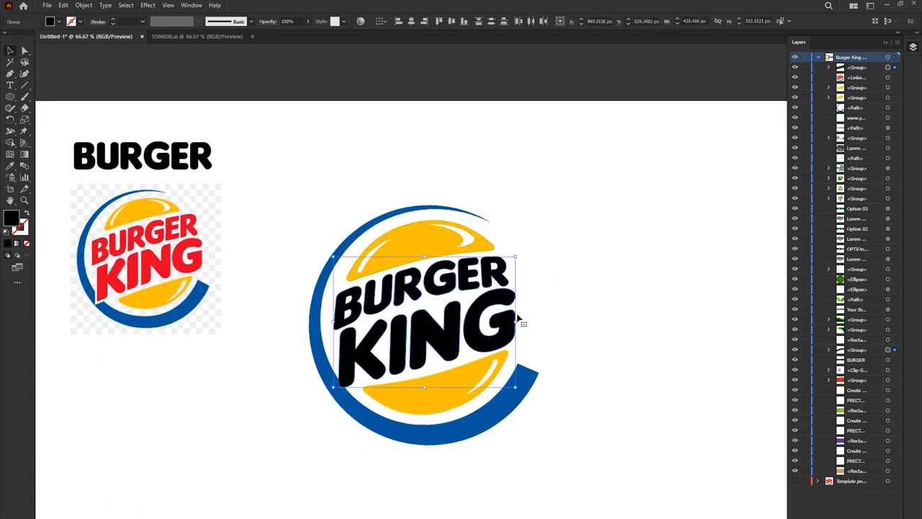
click(571, 308)
click(371, 298)
click(127, 270)
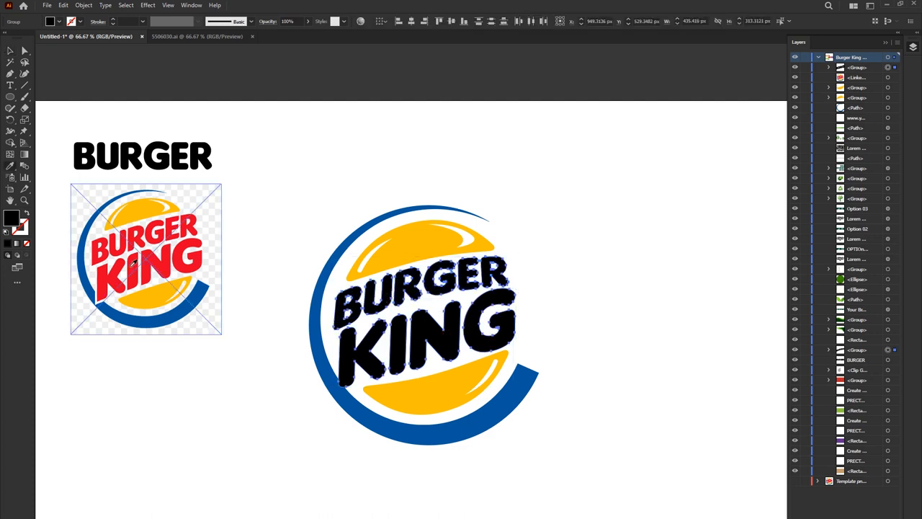
click(133, 263)
key(v)
click(306, 177)
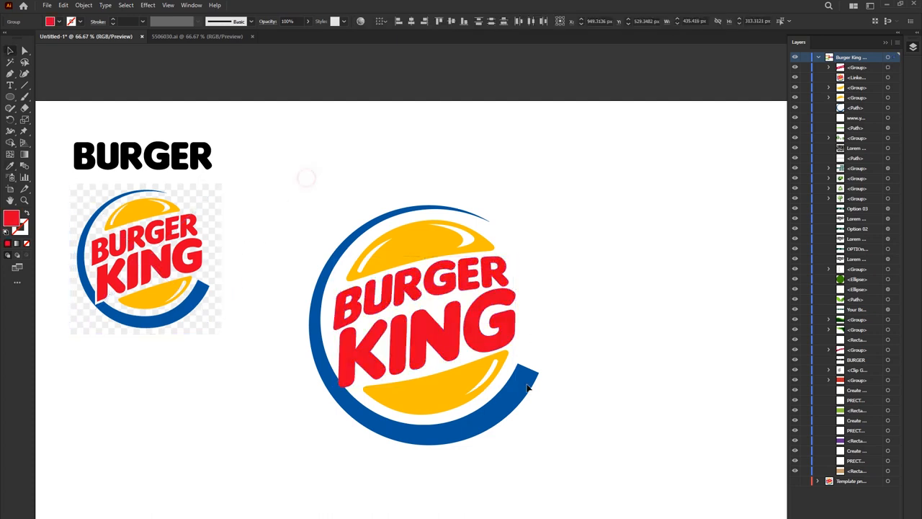
Give the KING lettering a white stroke of 7 pt
scroll(466, 316, down, 1)
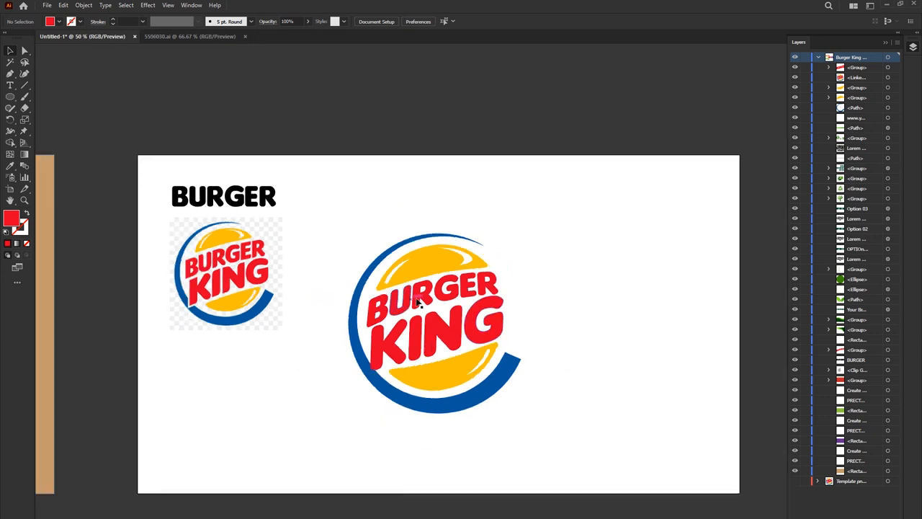
click(433, 297)
scroll(432, 296, up, 1)
click(441, 296)
scroll(385, 324, up, 1)
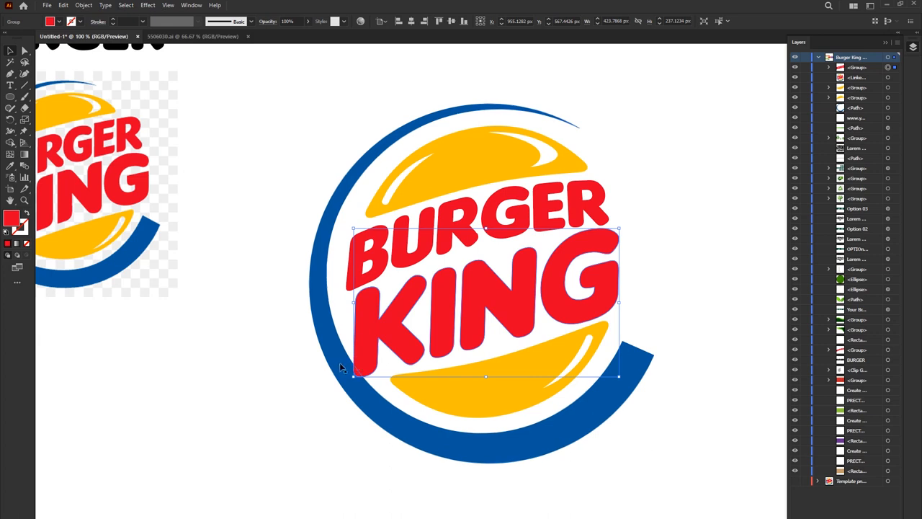
click(78, 21)
click(45, 34)
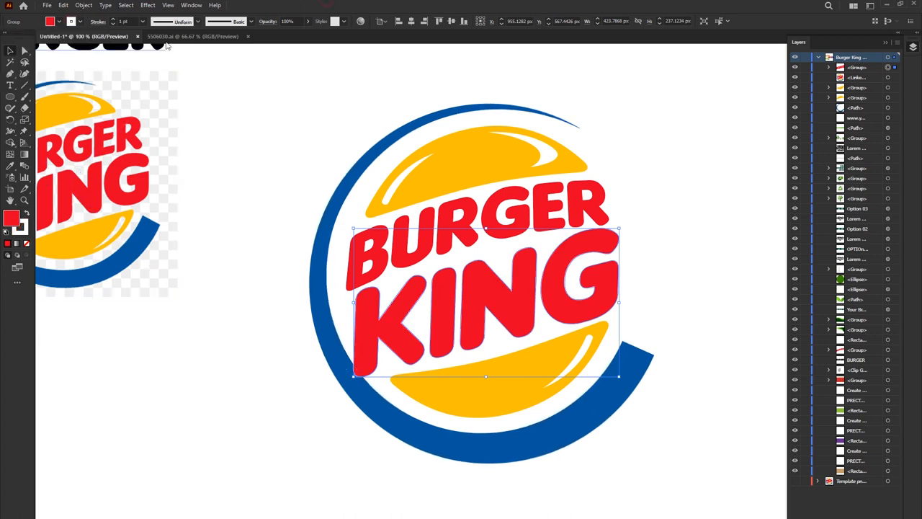
click(113, 19)
click(114, 19)
click(114, 20)
Align the white KING stroke to the outside of the letters and set its corners to a round join
click(95, 22)
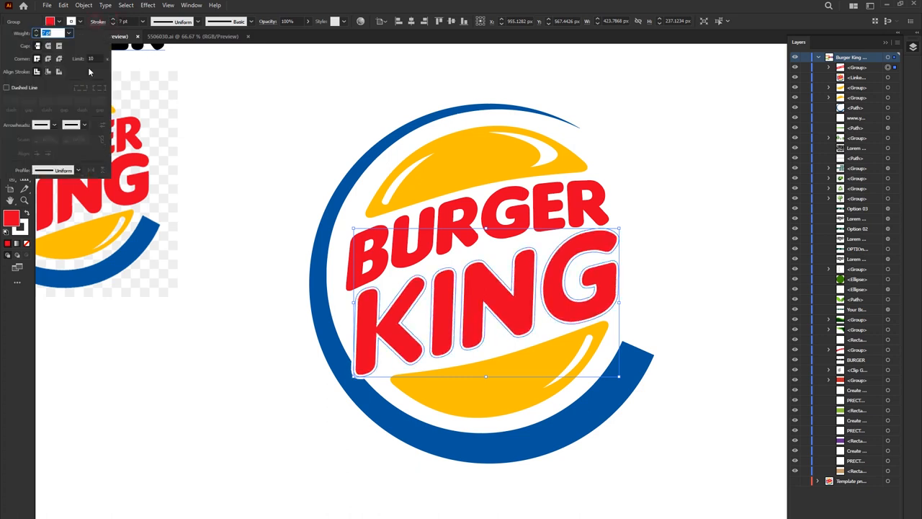
click(49, 72)
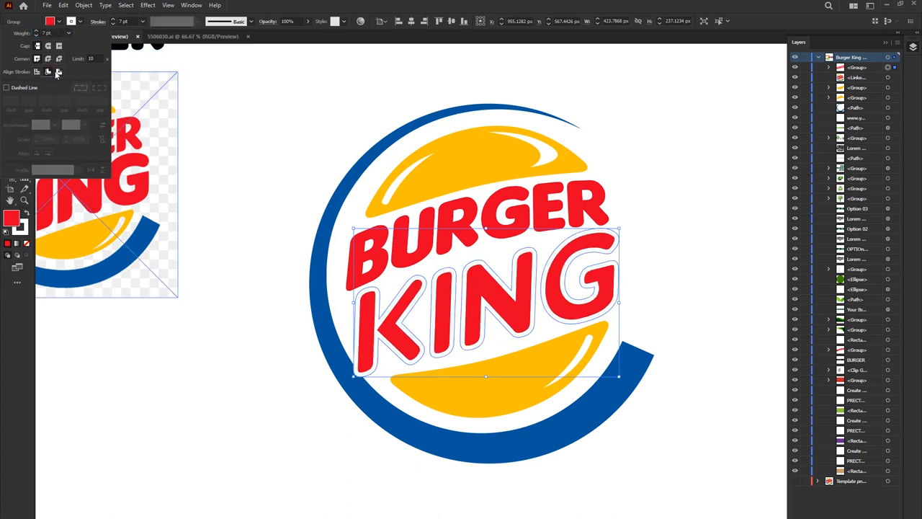
click(58, 72)
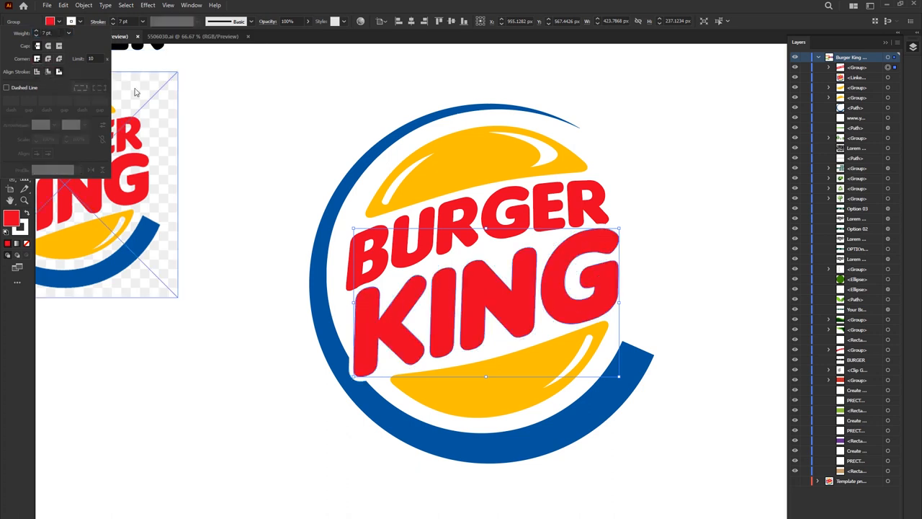
click(47, 59)
click(48, 72)
click(58, 72)
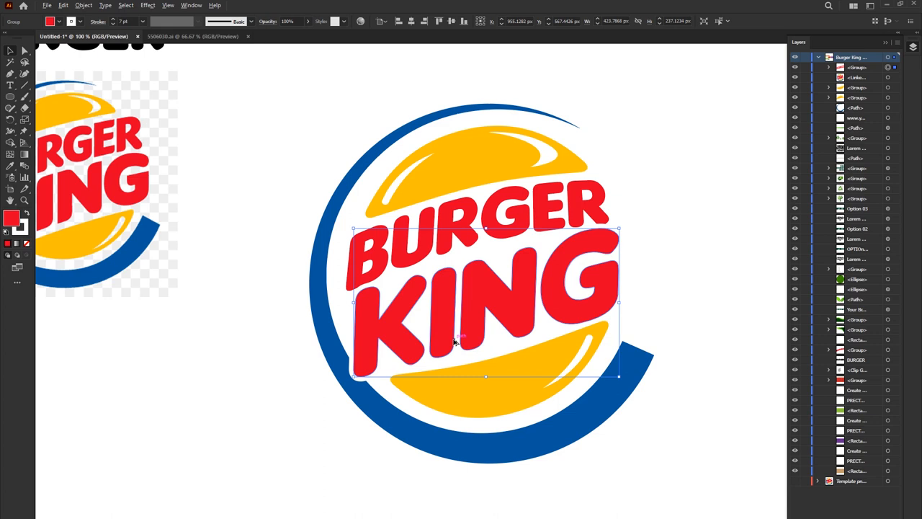
scroll(453, 341, down, 1)
click(310, 346)
scroll(716, 377, down, 1)
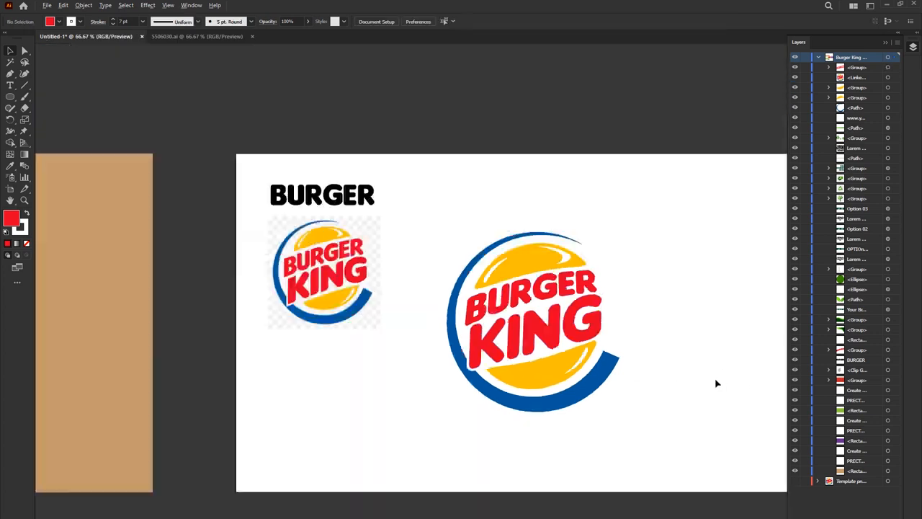
scroll(624, 336, up, 1)
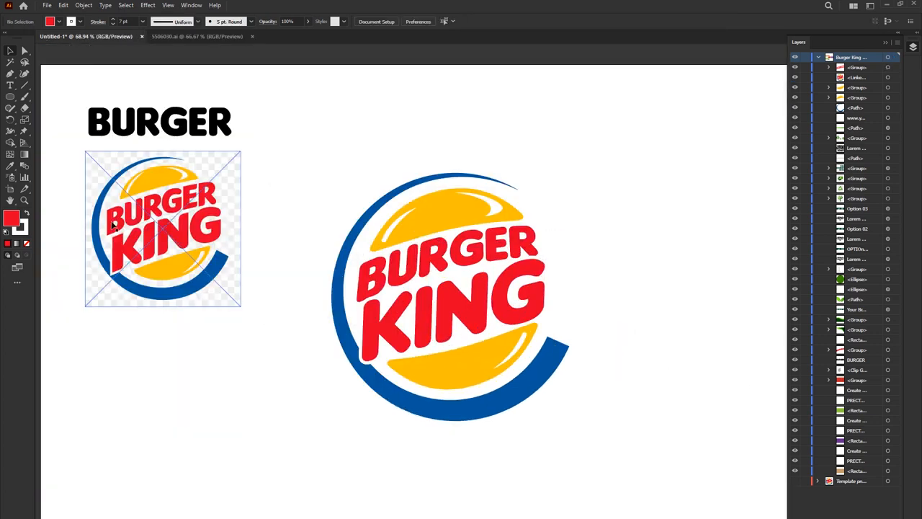
Group all parts of the vector logo and scale the group down slightly
drag(294, 110, 699, 441)
right_click(450, 241)
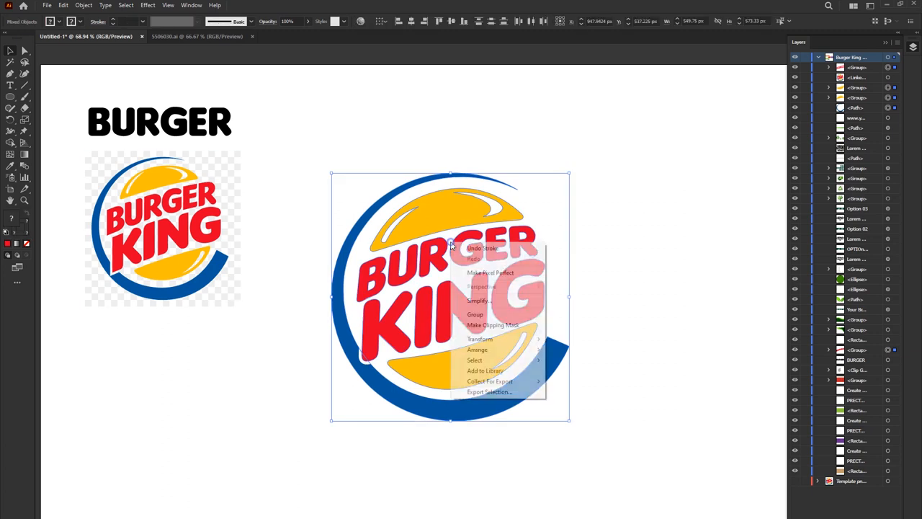
click(483, 314)
drag(570, 173, 555, 190)
click(519, 115)
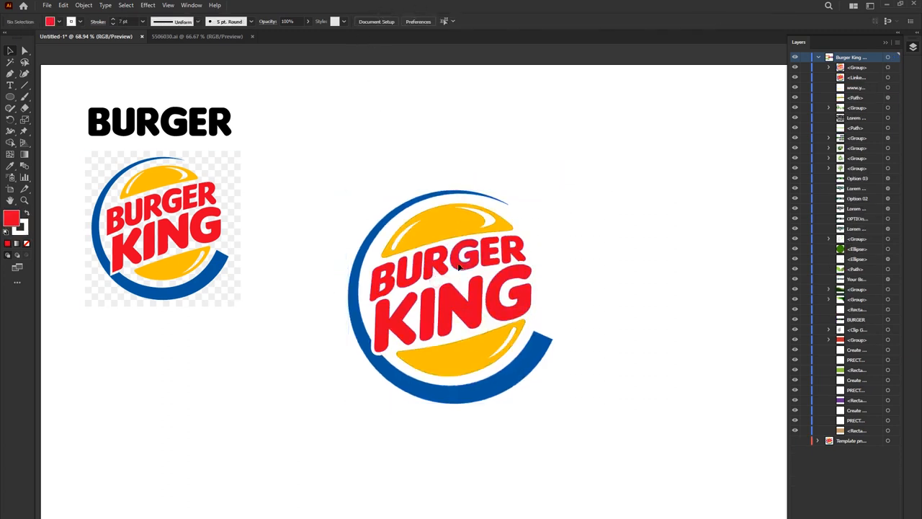
Center the grouped logo horizontally and vertically on the artboard
click(459, 267)
click(408, 22)
click(454, 21)
click(309, 122)
Delete the Burger King reference image and the spare black BURGER text above it
click(218, 222)
key(Delete)
click(187, 124)
key(Delete)
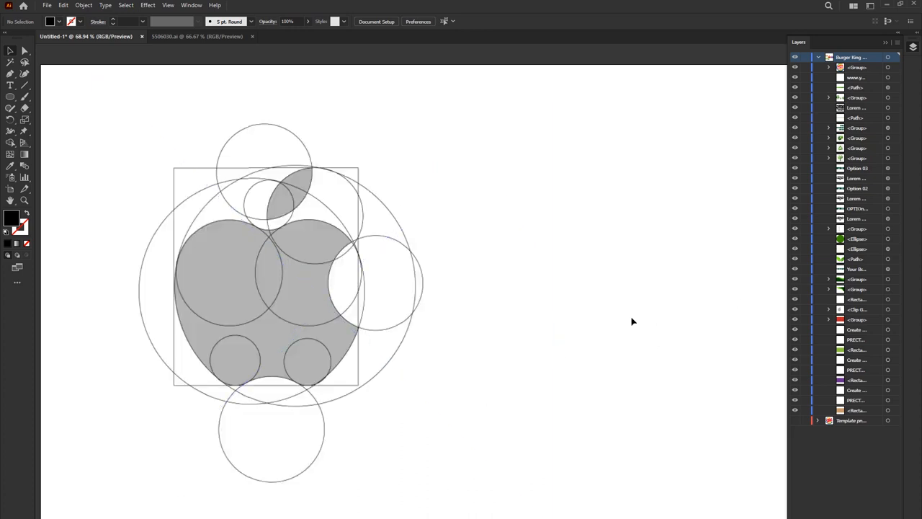
Move the apple construction template toward the middle of its artboard and lock it
click(346, 262)
key(ctrl+2)
key(ctrl+alt+2)
drag(245, 241, 377, 243)
click(617, 258)
key(ctrl+2)
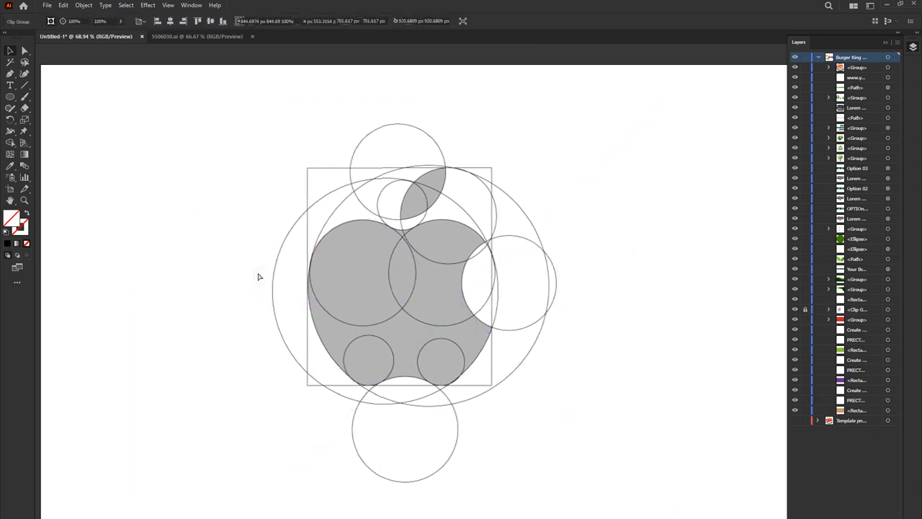
Try to sketch an apple outline freehand with the Curvature tool beside the apple template
click(24, 73)
click(140, 168)
click(113, 168)
click(96, 187)
click(106, 226)
click(126, 251)
click(180, 244)
click(185, 202)
click(177, 169)
click(139, 169)
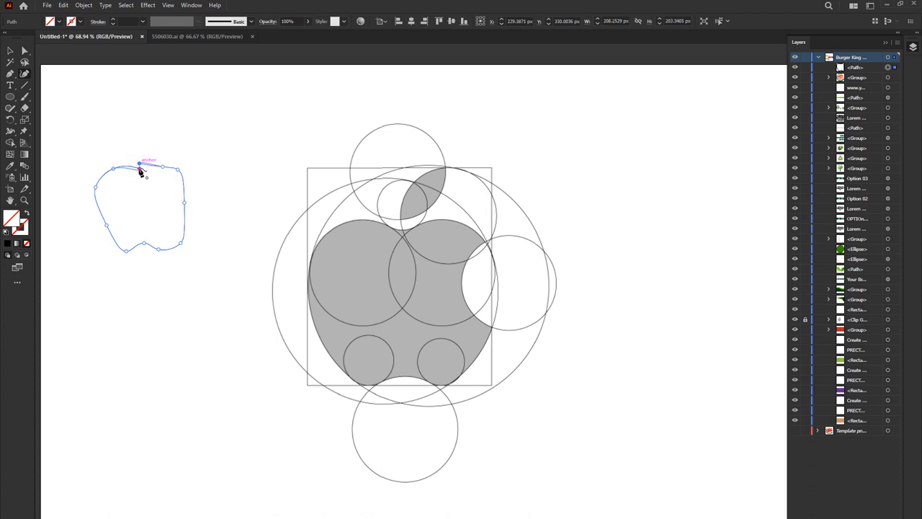
key(v)
key(Delete)
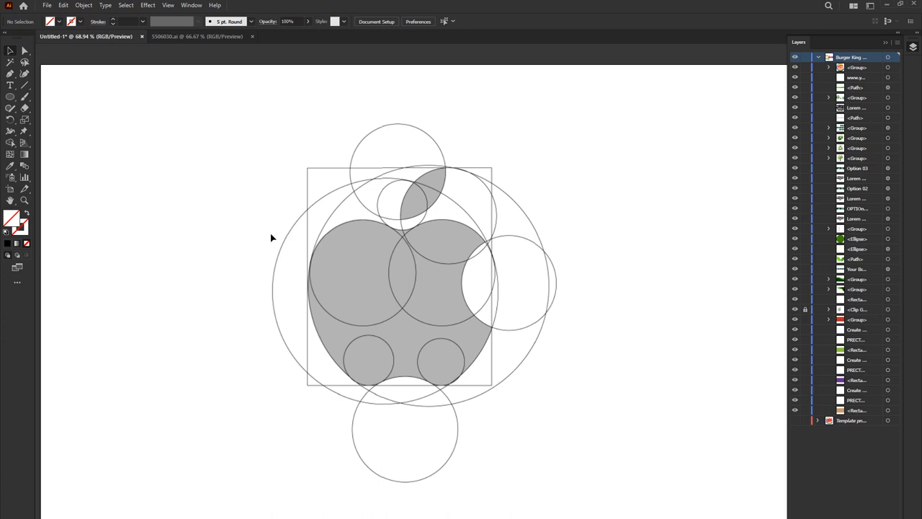
Draw a circle about 492 px in diameter over the template's large left circle and give it a black 1 pt stroke
click(10, 97)
key(ctrl+plus)
key(ctrl+plus)
key(ctrl+minus)
scroll(411, 350, down, 2)
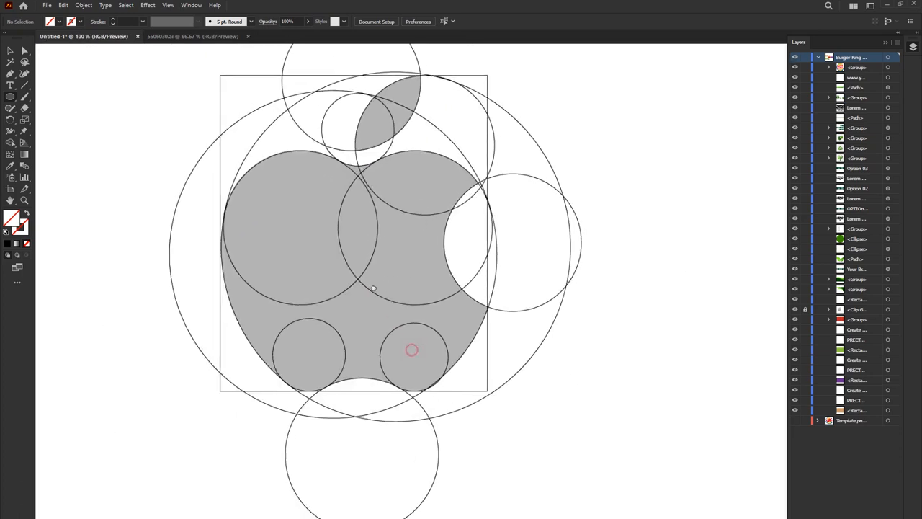
scroll(372, 303, up, 1)
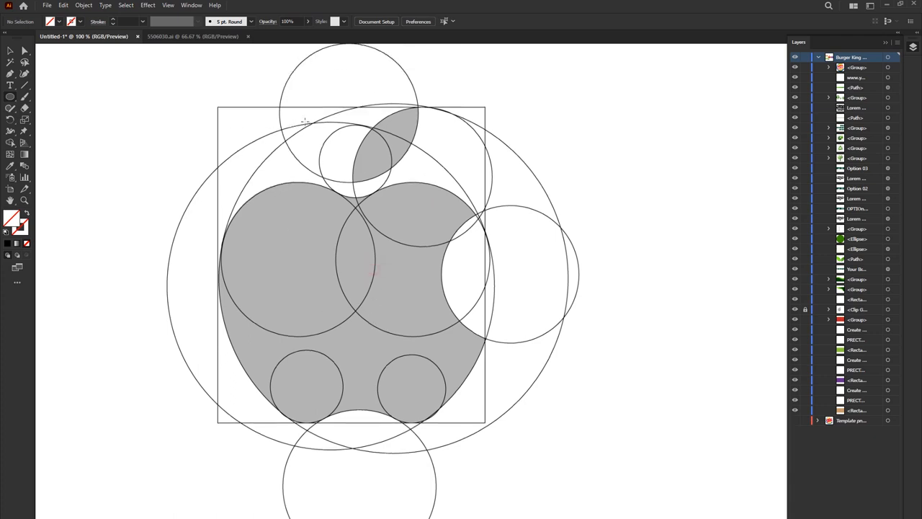
mouse_move(326, 292)
mouse_down()
mouse_move(473, 395)
mouse_move(481, 446)
mouse_up()
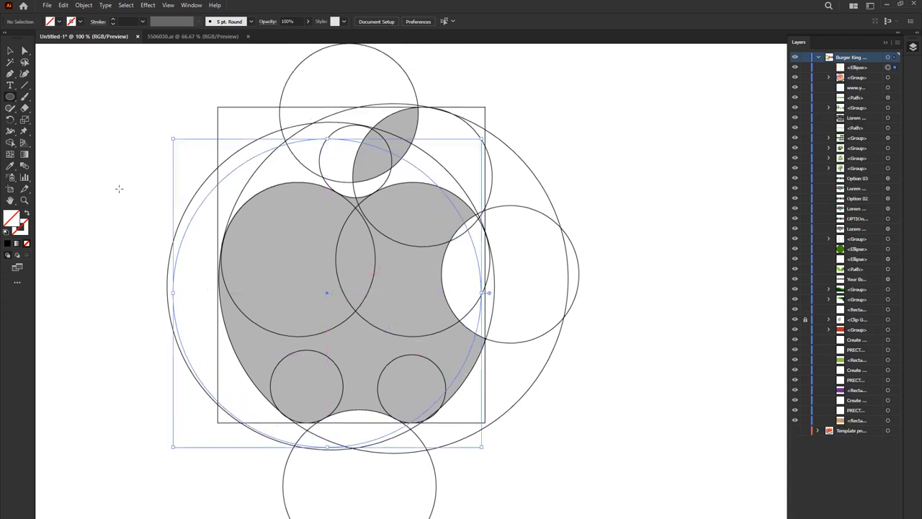
click(23, 224)
click(8, 243)
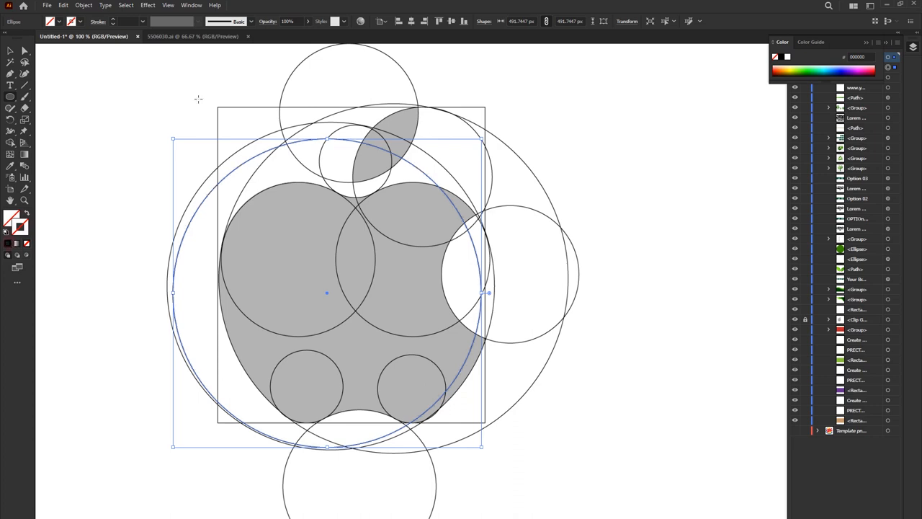
Fit the drawn circle to the template's large left circle by repositioning it and enlarging it to about 520 px
click(10, 51)
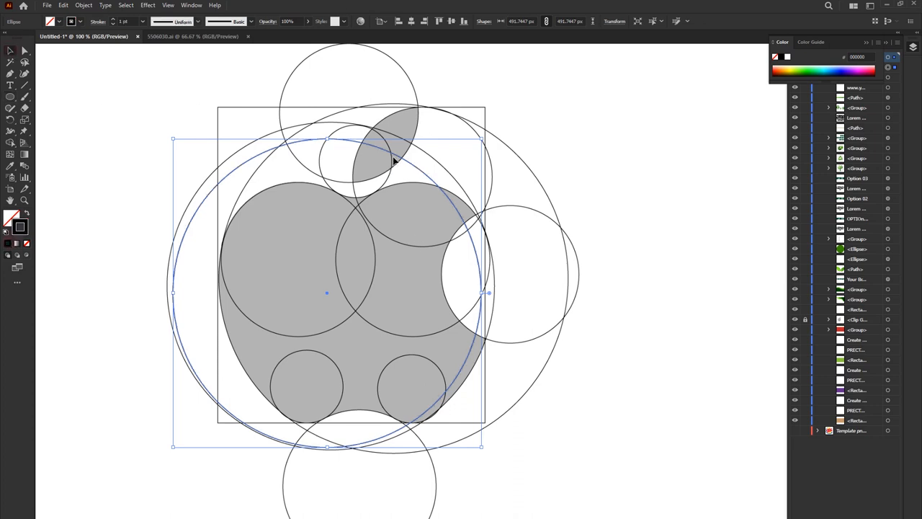
drag(396, 157, 396, 141)
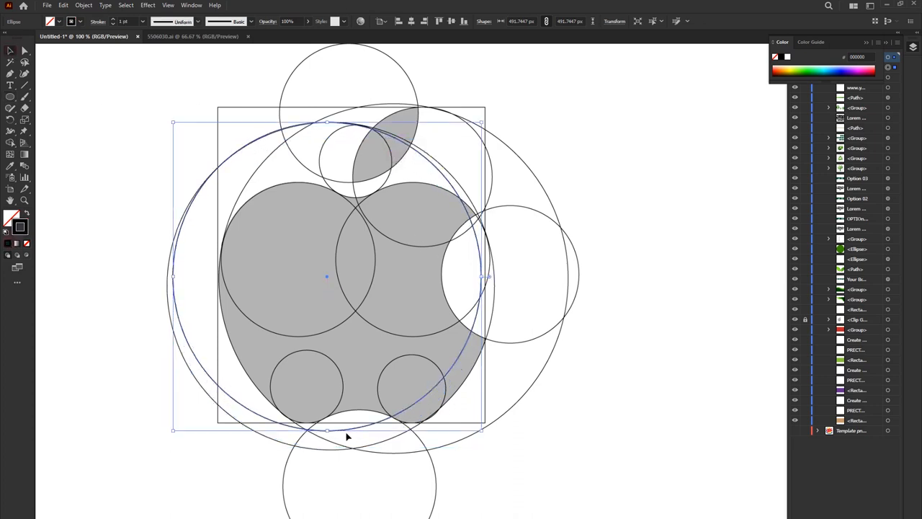
drag(328, 430, 327, 447)
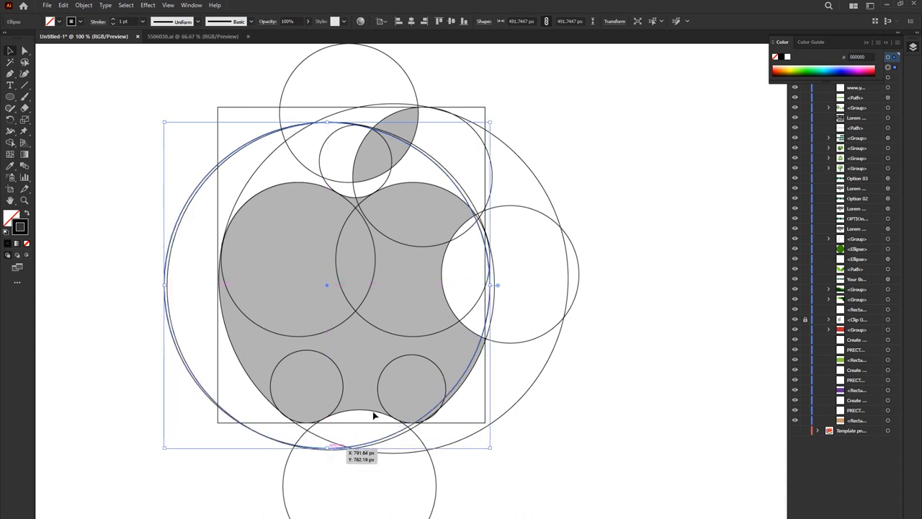
key(Right)
key(Right)
key(Right)
key(Right)
key(Right)
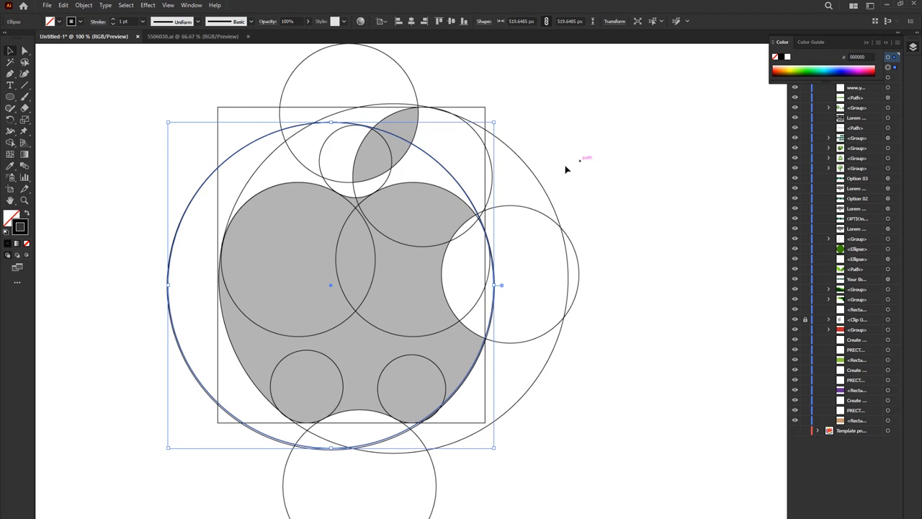
Duplicate the circle onto the template's large right circle and enlarge the copy to about 556 px to match
drag(419, 149, 472, 136)
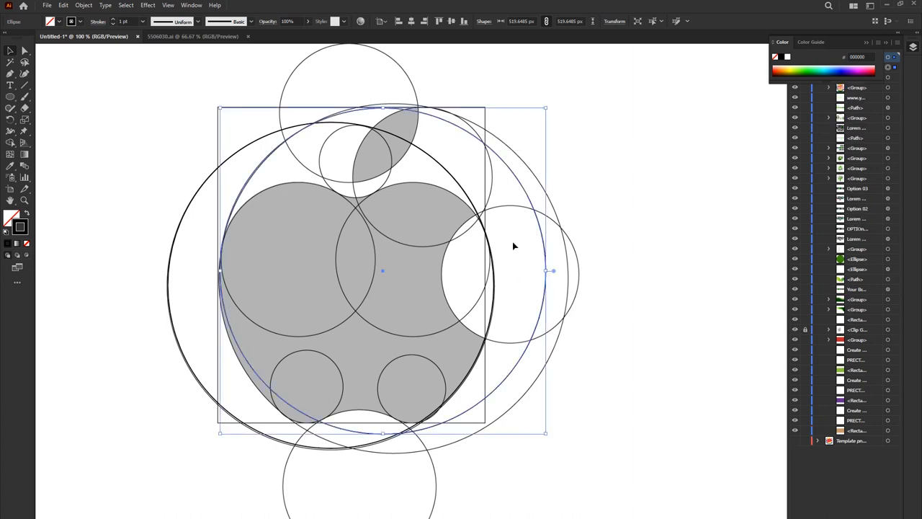
drag(547, 270, 569, 272)
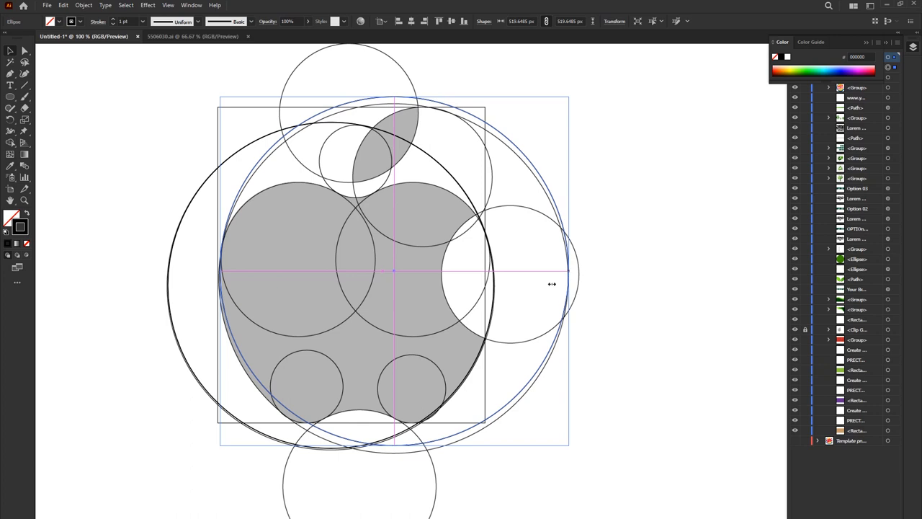
drag(393, 447, 394, 452)
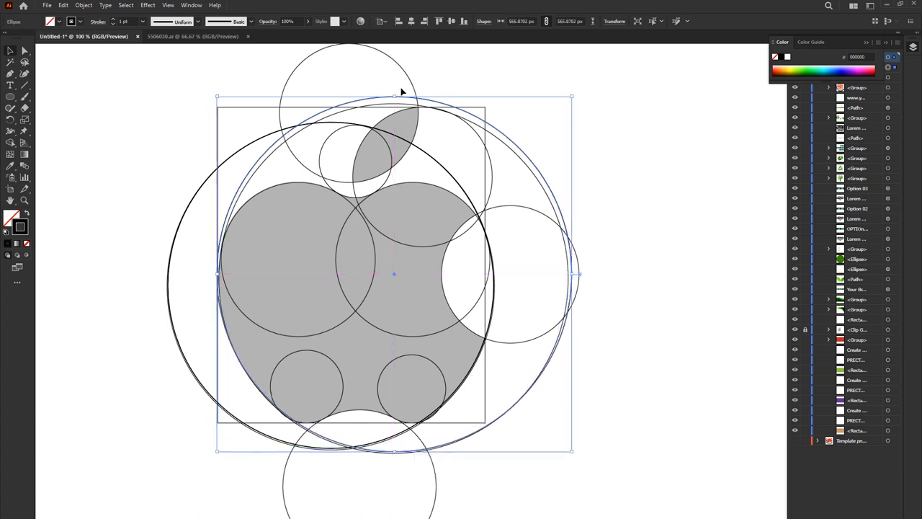
drag(395, 98, 395, 103)
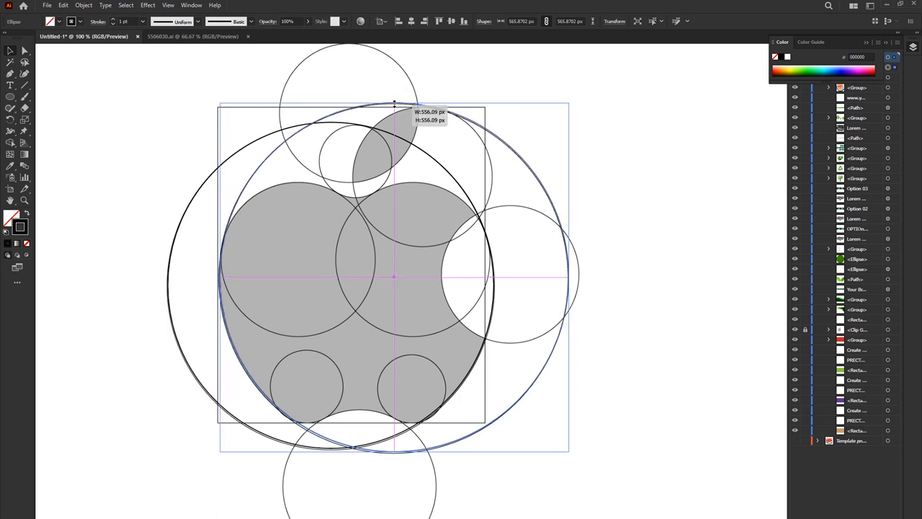
click(638, 264)
scroll(562, 242, left, 2)
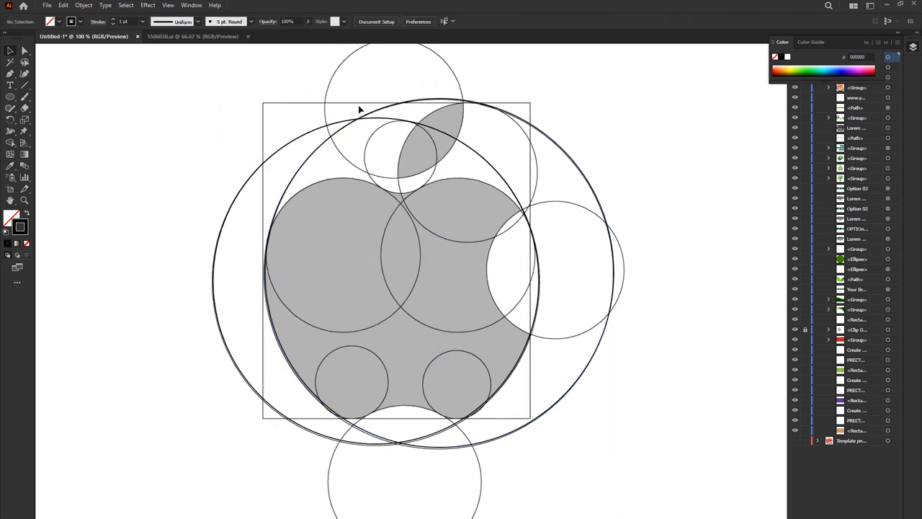
Duplicate and resize circles to match every remaining circle of the apple template
scroll(498, 122, up, 2)
scroll(501, 123, down, 2)
mouse_move(572, 144)
mouse_down()
mouse_move(539, 150)
mouse_move(375, 236)
mouse_up()
drag(330, 191, 444, 191)
drag(588, 131, 446, 328)
scroll(447, 328, up, 2)
scroll(446, 328, down, 2)
key(ctrl+shift+a)
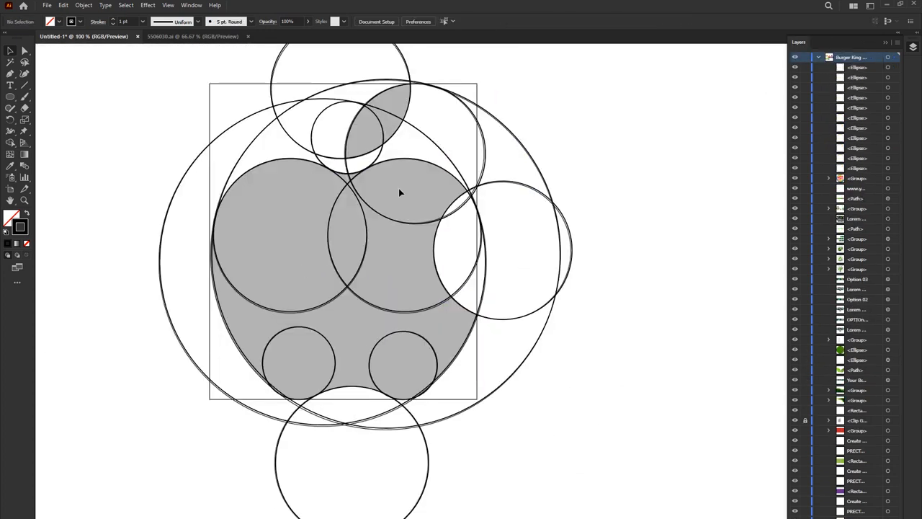
Hide the apple template to examine the drawn circles by themselves, and show the template again
click(853, 423)
click(795, 420)
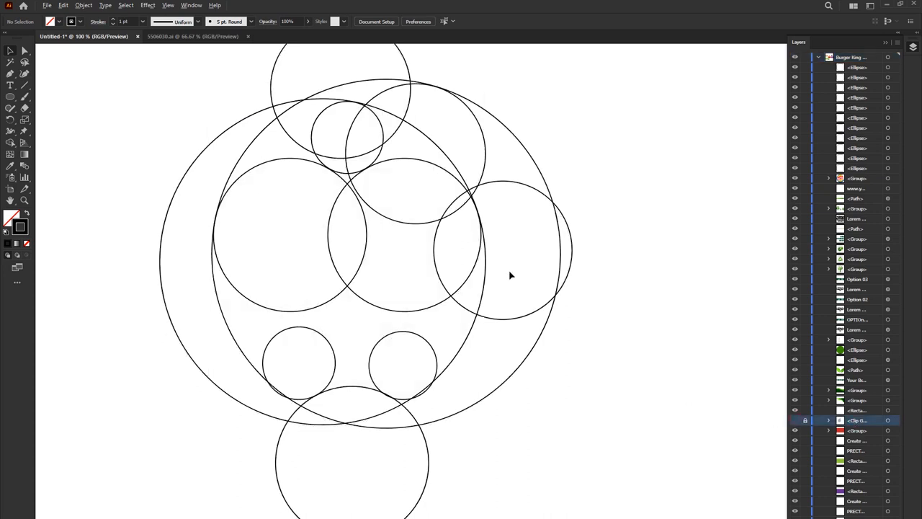
scroll(510, 275, down, 1)
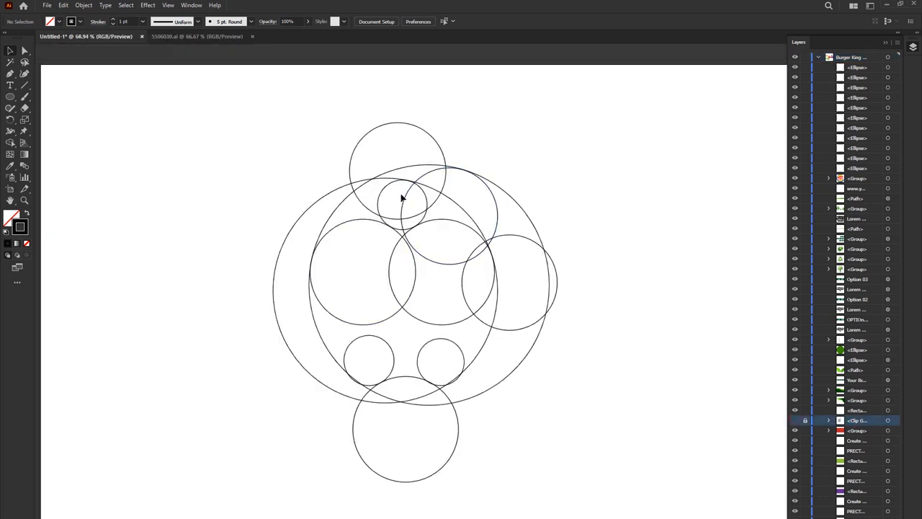
click(795, 420)
Select all the circles and merge the regions covering the template's leaf into one shape with Shape Builder
scroll(432, 214, up, 1)
drag(175, 92, 639, 515)
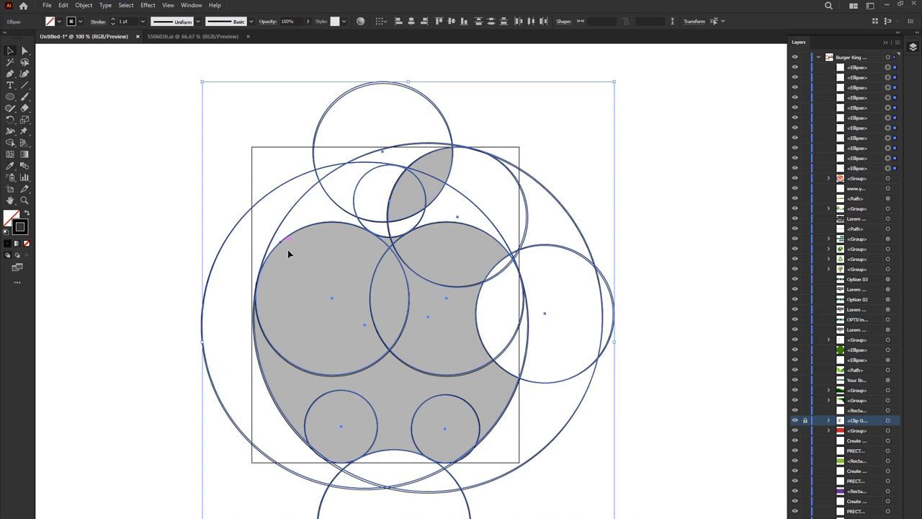
click(9, 143)
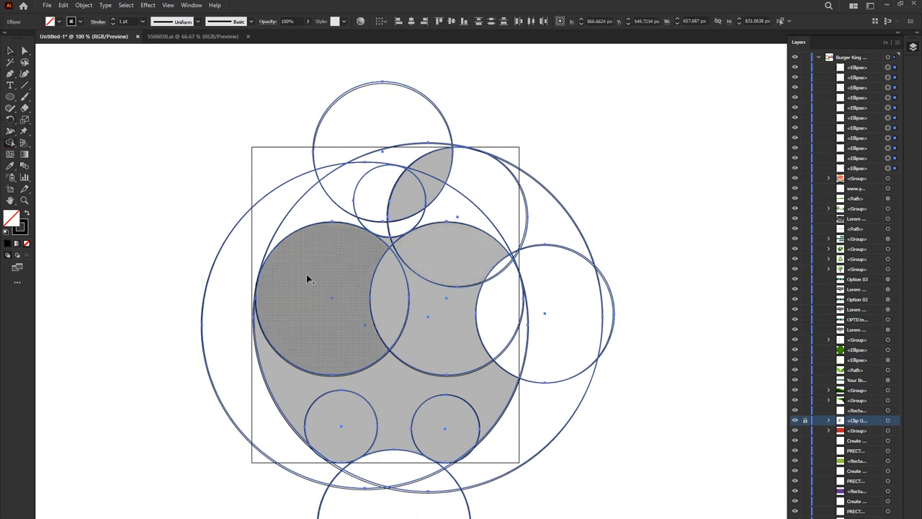
scroll(420, 189, up, 1)
drag(458, 146, 414, 221)
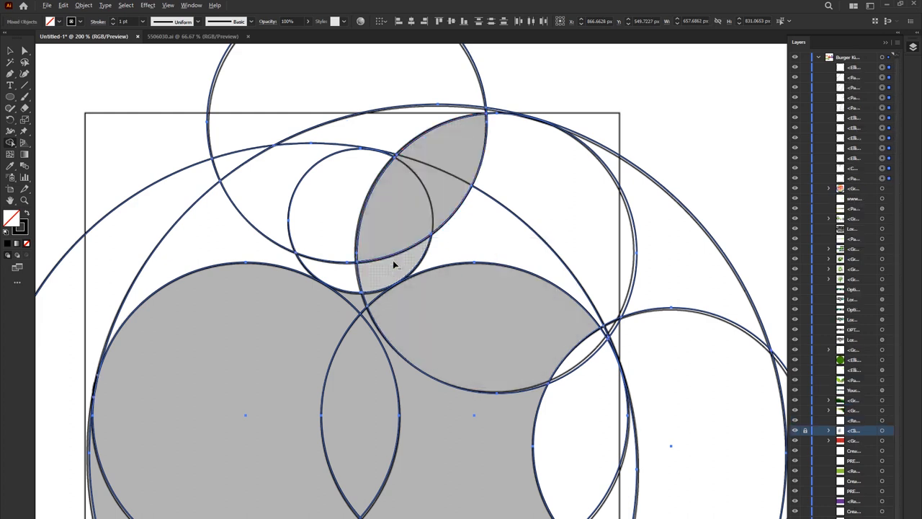
Remove the top circle's outer regions above the leaf with Shape Builder
scroll(392, 259, down, 1)
drag(345, 207, 372, 199)
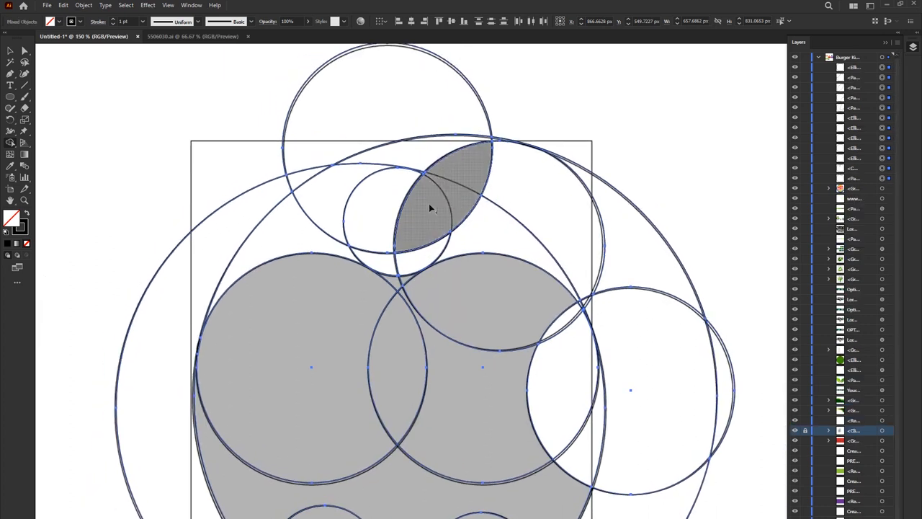
click(377, 188)
scroll(374, 217, up, 4)
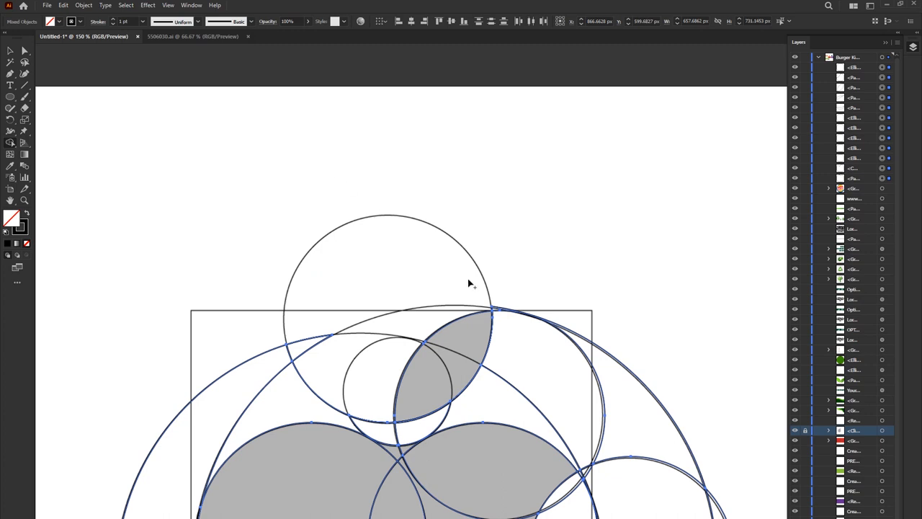
scroll(468, 281, down, 3)
scroll(665, 309, down, 4)
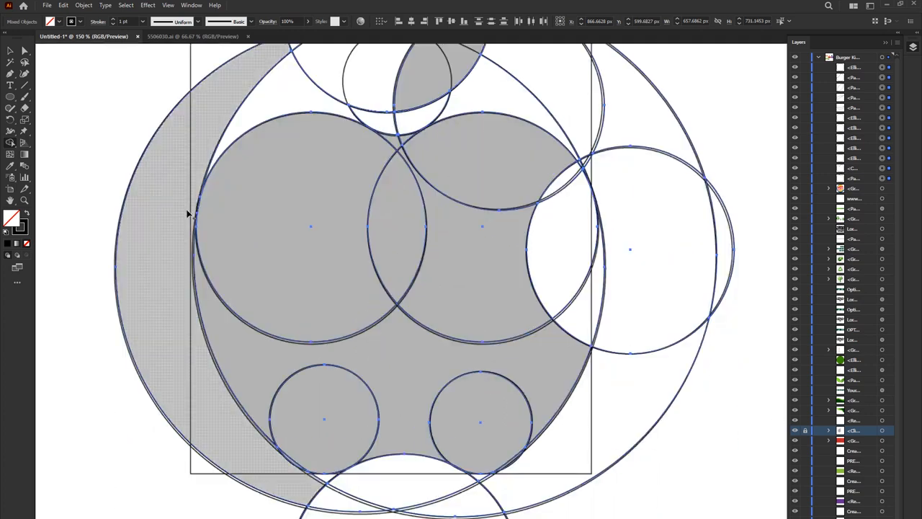
Merge all regions covering the template's apple body, including both small lower circles, into one shape with Shape Builder
mouse_move(287, 164)
mouse_down()
mouse_move(259, 365)
mouse_move(350, 446)
mouse_move(478, 479)
mouse_move(505, 98)
mouse_move(490, 101)
mouse_up()
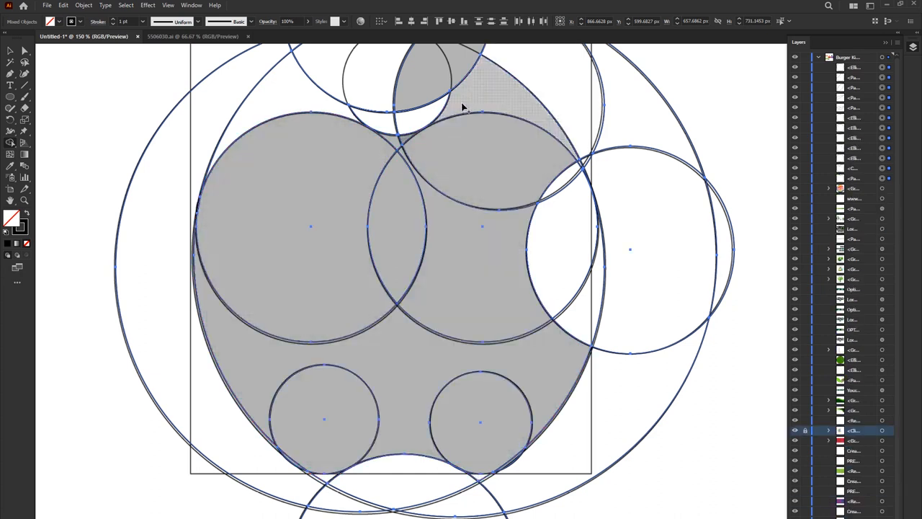
scroll(462, 107, up, 1)
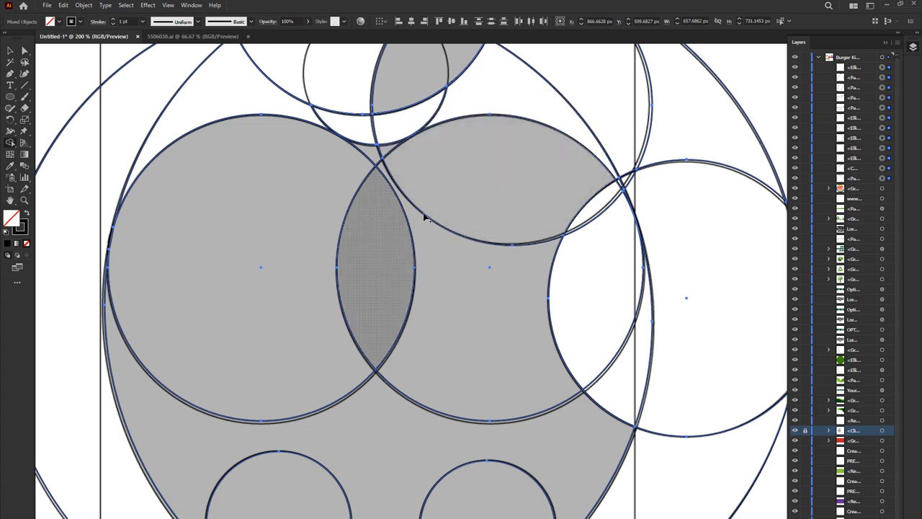
drag(328, 163, 387, 155)
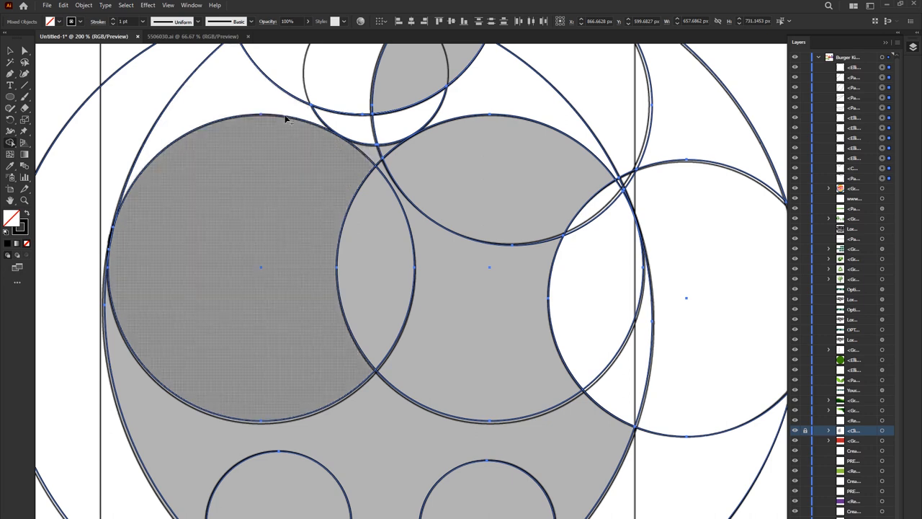
mouse_move(306, 181)
mouse_down()
mouse_move(381, 232)
mouse_move(426, 208)
mouse_move(432, 216)
mouse_up()
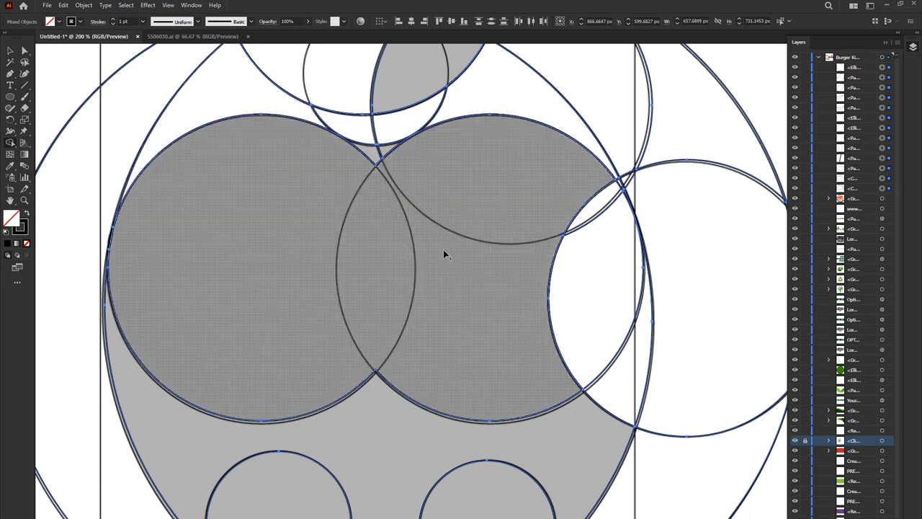
scroll(454, 288, down, 5)
mouse_move(174, 237)
mouse_down()
mouse_move(160, 308)
mouse_move(280, 391)
mouse_up()
mouse_move(259, 444)
mouse_down()
mouse_move(365, 377)
mouse_move(423, 406)
mouse_move(449, 441)
mouse_move(474, 451)
mouse_up()
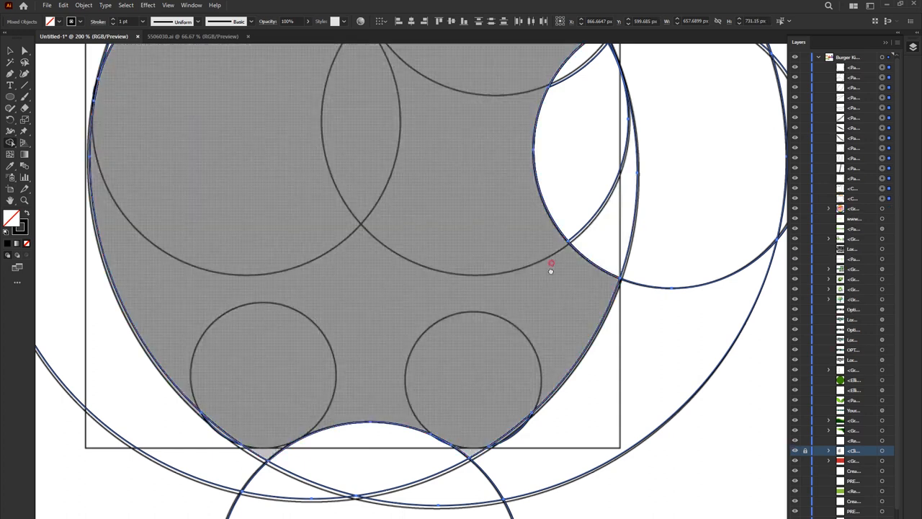
Remove the regions inside the bite circle and the surplus areas beside the apple's upper right with Shape Builder
scroll(504, 247, up, 2)
scroll(504, 247, right, 2)
mouse_move(523, 123)
mouse_down()
mouse_move(555, 211)
mouse_move(572, 308)
mouse_move(720, 243)
mouse_move(749, 203)
mouse_up()
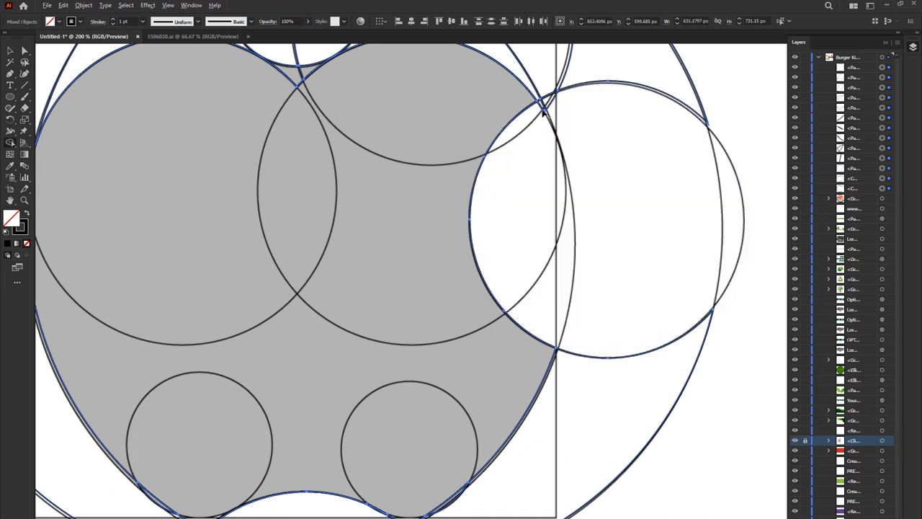
scroll(578, 181, up, 4)
scroll(500, 262, right, 1)
mouse_move(398, 154)
mouse_down()
mouse_move(603, 78)
mouse_move(543, 268)
mouse_up()
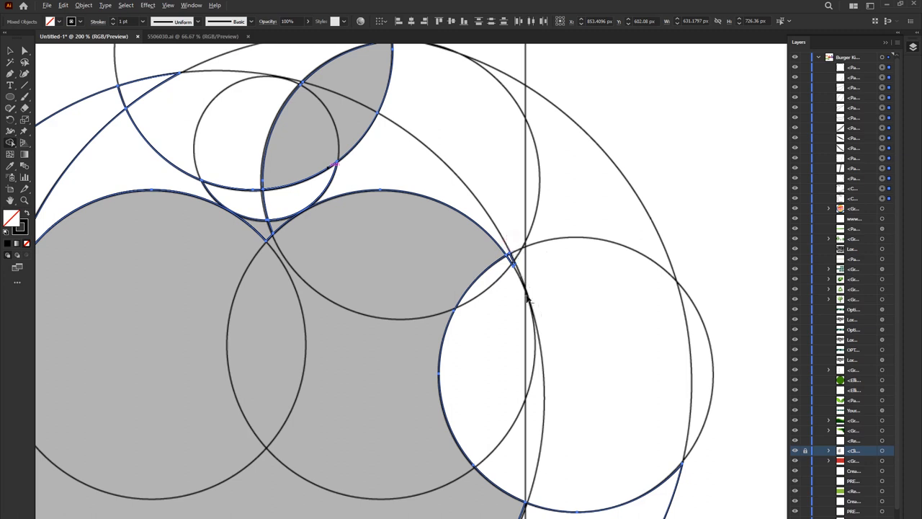
Remove the remaining outer circle regions on the left side and below the apple body
scroll(512, 238, up, 4)
scroll(533, 236, down, 2)
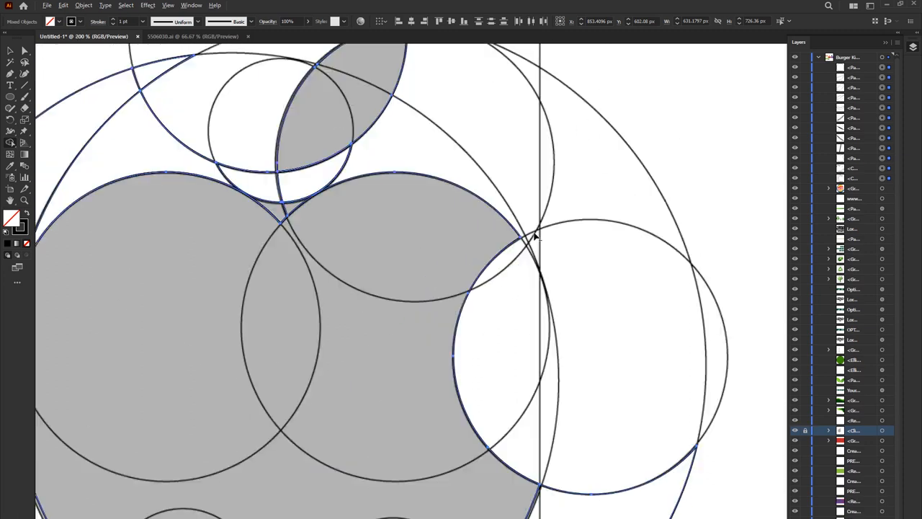
scroll(300, 185, down, 1)
scroll(287, 189, down, 1)
drag(289, 189, 112, 151)
drag(390, 451, 395, 490)
alt+click(499, 459)
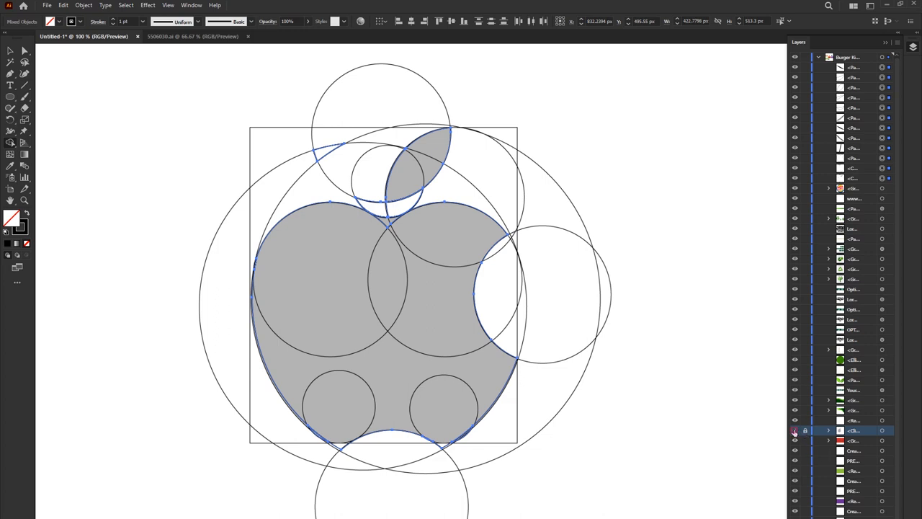
Hide the template and remove the leftover slivers along the apple's lower edge
click(794, 430)
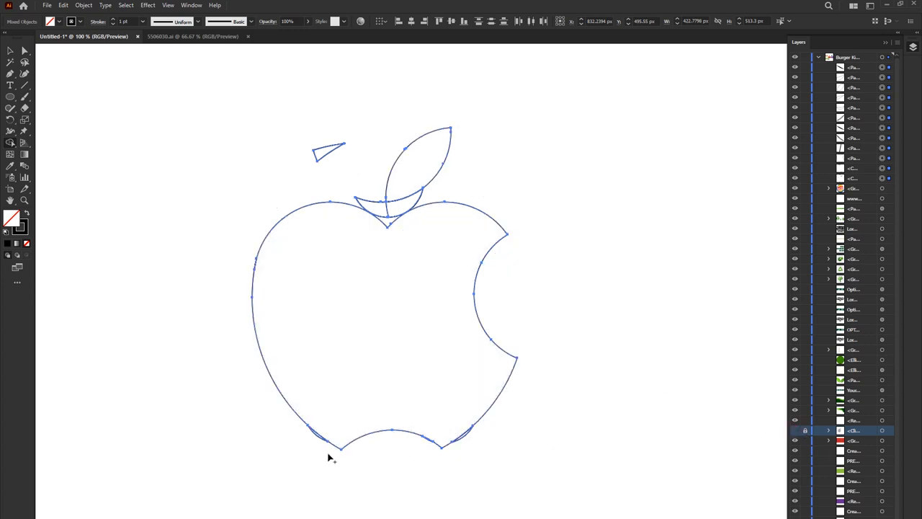
scroll(328, 457, up, 3)
alt+click(288, 366)
scroll(405, 425, right, 3)
scroll(392, 424, up, 1)
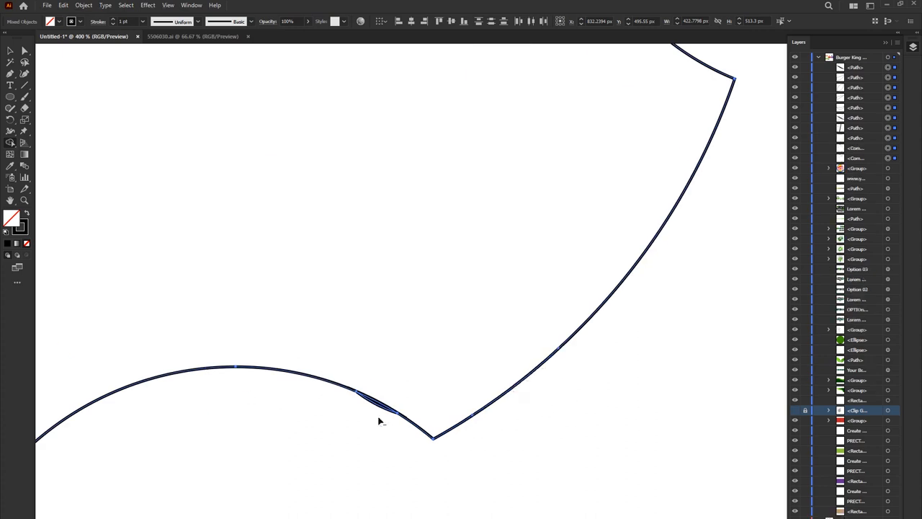
scroll(432, 417, down, 3)
scroll(403, 249, up, 4)
key(v)
click(404, 298)
drag(403, 298, 395, 356)
key(Delete)
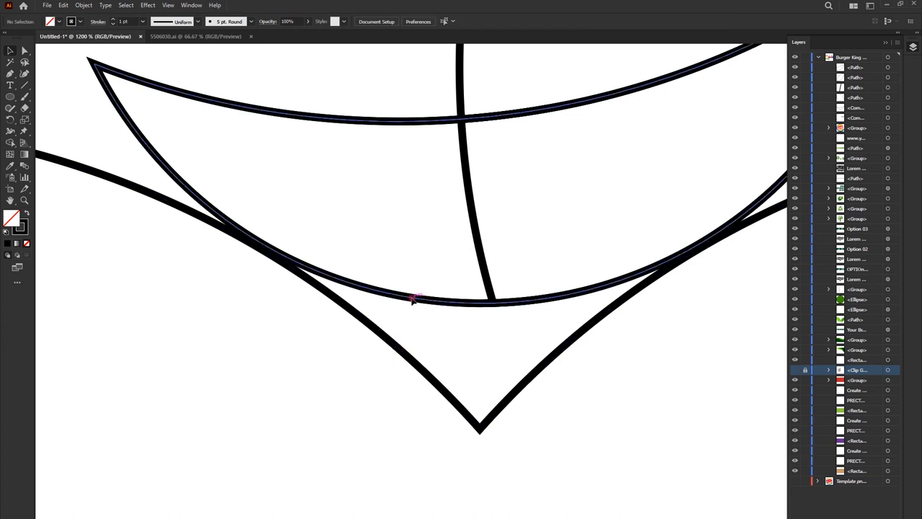
Move the crescent above the apple's notch down by about 1 px and merge its overlap with the apple body
click(413, 298)
scroll(415, 312, down, 3)
scroll(429, 312, up, 4)
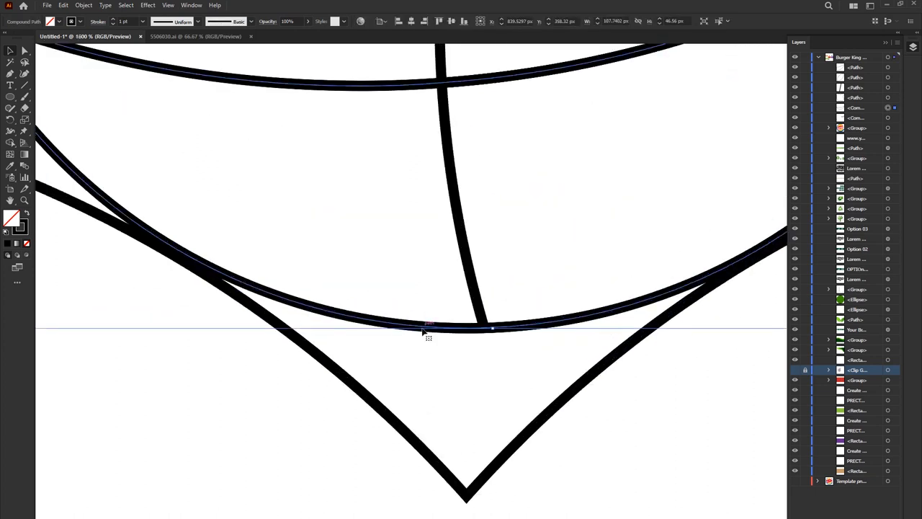
drag(423, 331, 430, 331)
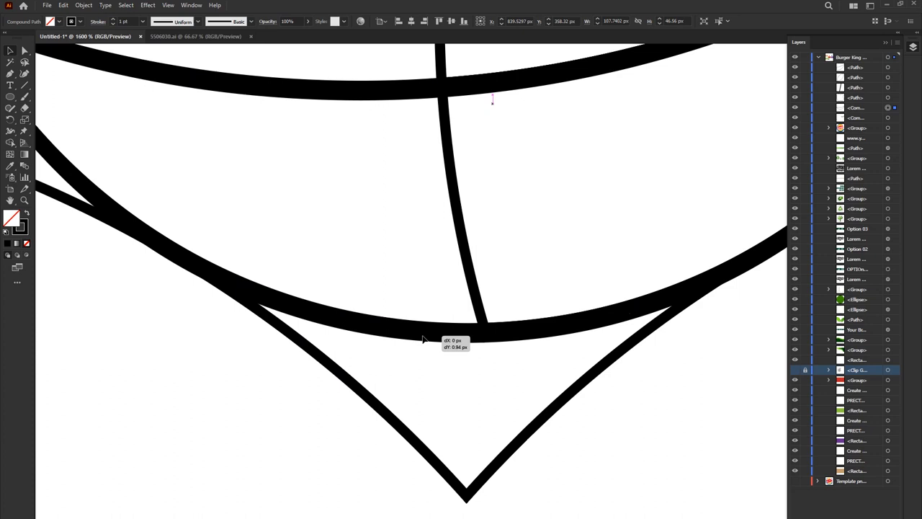
scroll(425, 340, down, 3)
shift+click(400, 344)
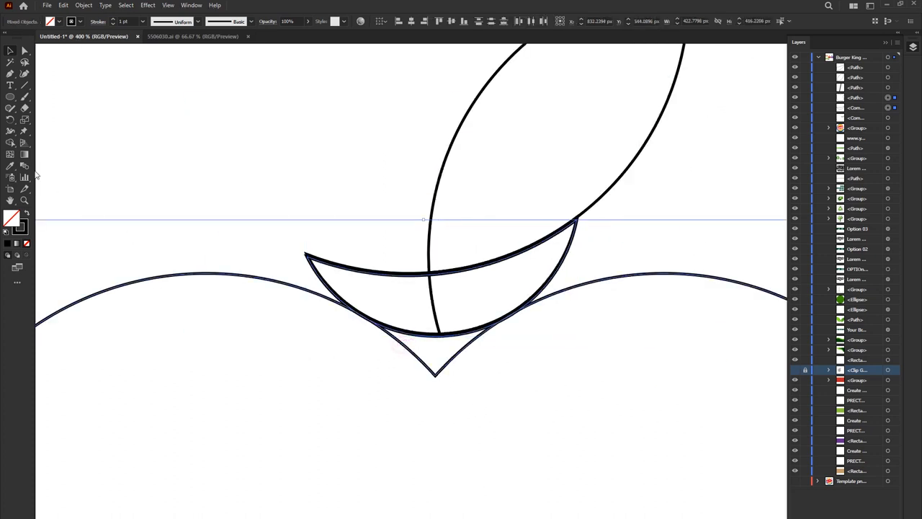
click(14, 143)
drag(449, 367, 438, 356)
mouse_move(368, 270)
mouse_down()
mouse_move(334, 208)
mouse_move(370, 275)
mouse_up()
Delete the leftover crescent pieces and the small sliver at the apple's top notch
key(alt+v)
key(Escape)
key(v)
click(563, 262)
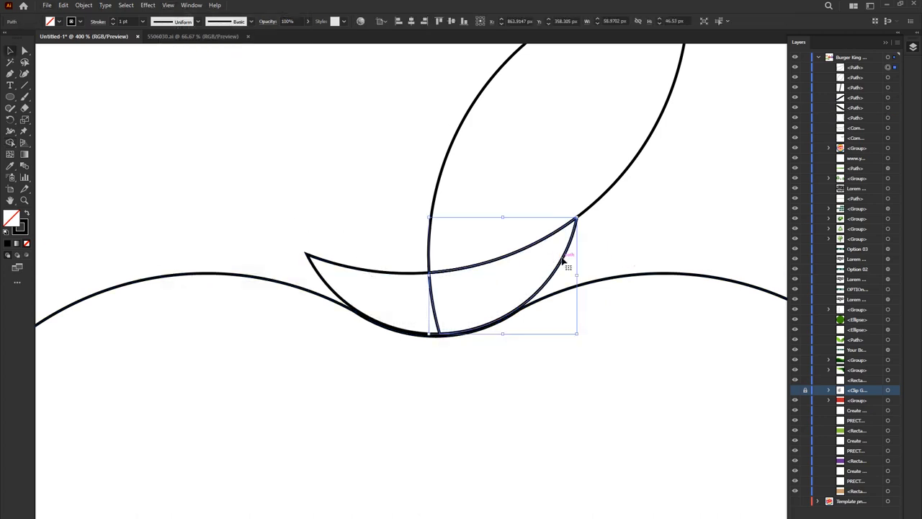
key(Delete)
click(563, 261)
key(Delete)
scroll(536, 335, up, 3)
click(459, 274)
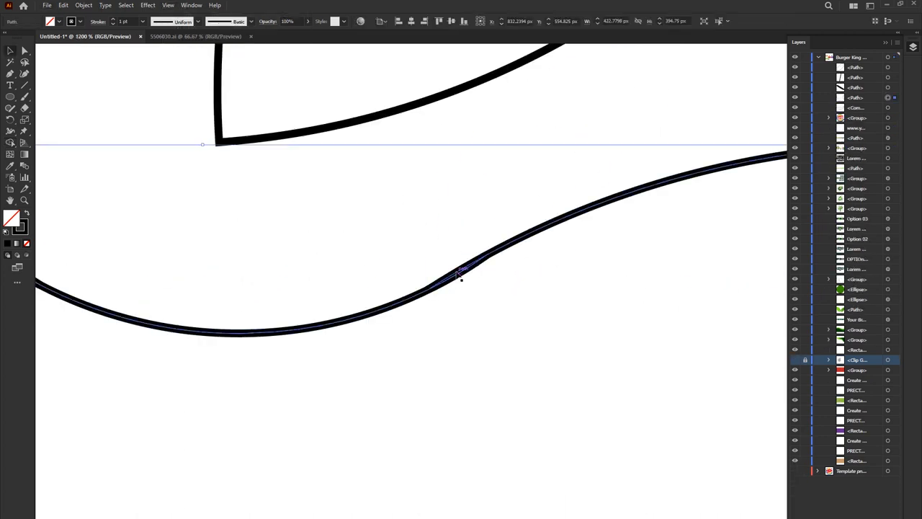
key(Delete)
Show and hide the template to compare it with the finished apple outline
key(ctrl+0)
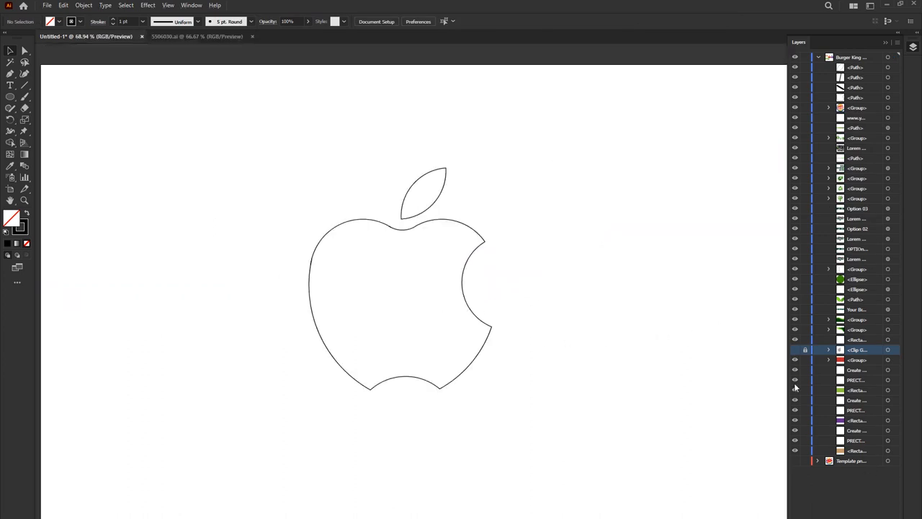
click(794, 349)
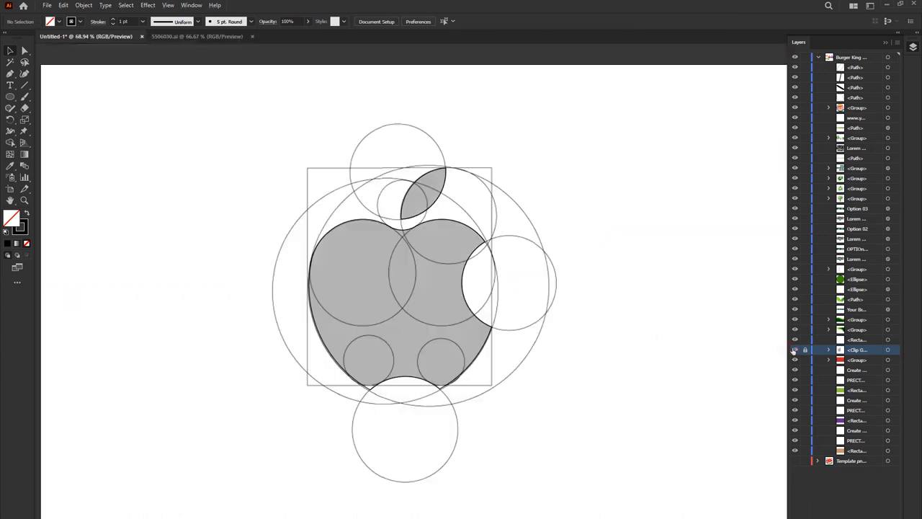
click(794, 349)
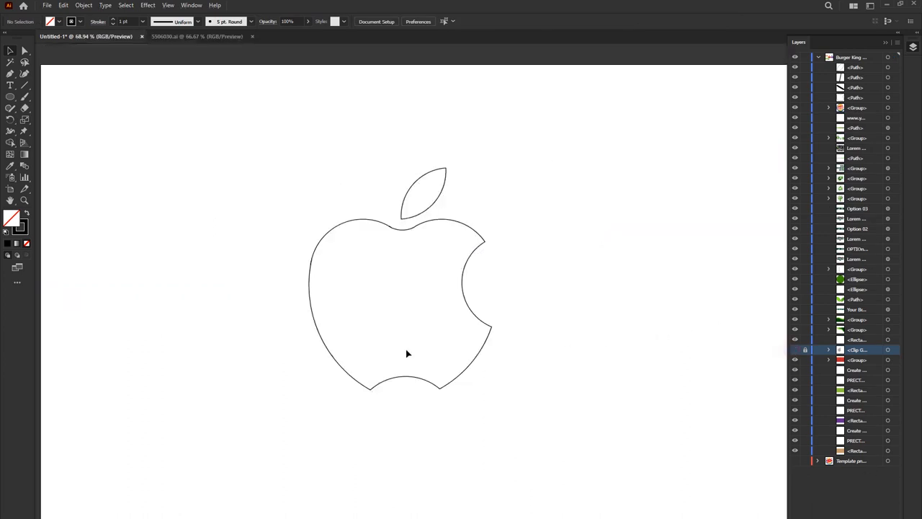
click(794, 349)
click(794, 351)
Round the two pointed corners at the bottom of the apple body to a radius of about 26 px
scroll(366, 391, up, 5)
drag(565, 413, 227, 377)
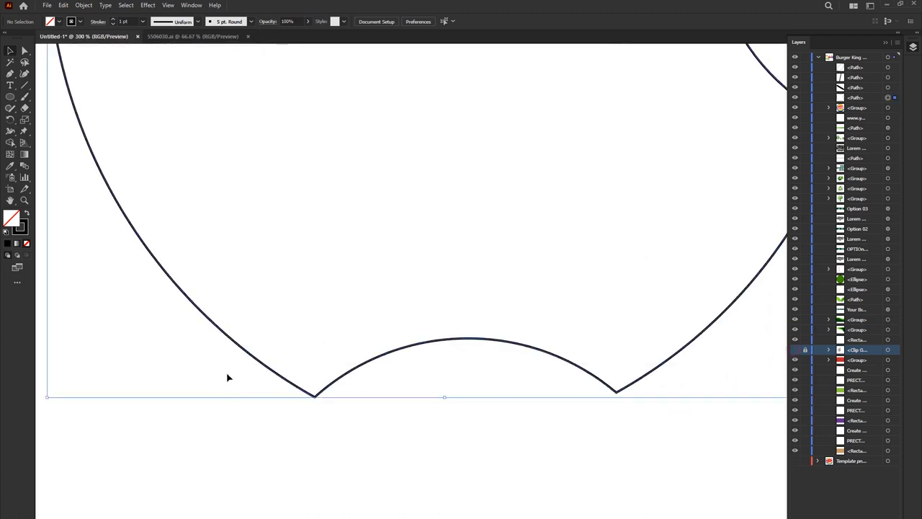
key(a)
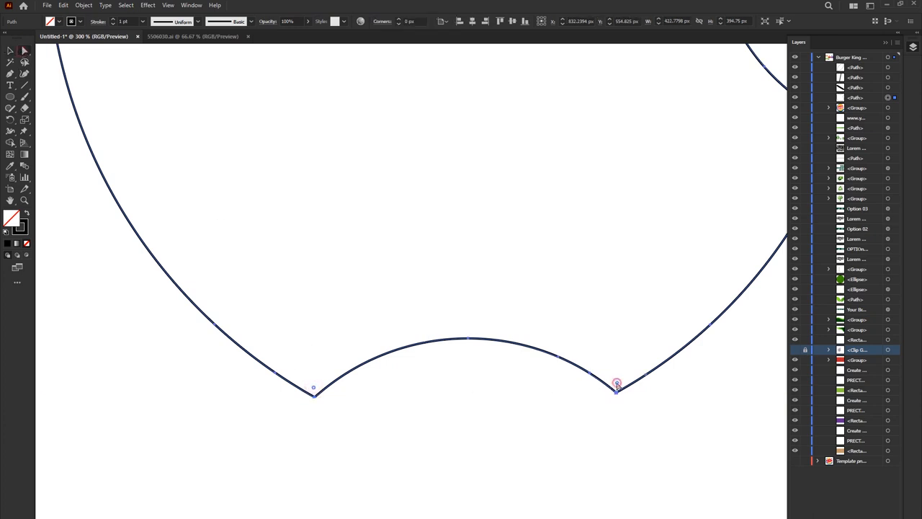
drag(617, 383, 629, 296)
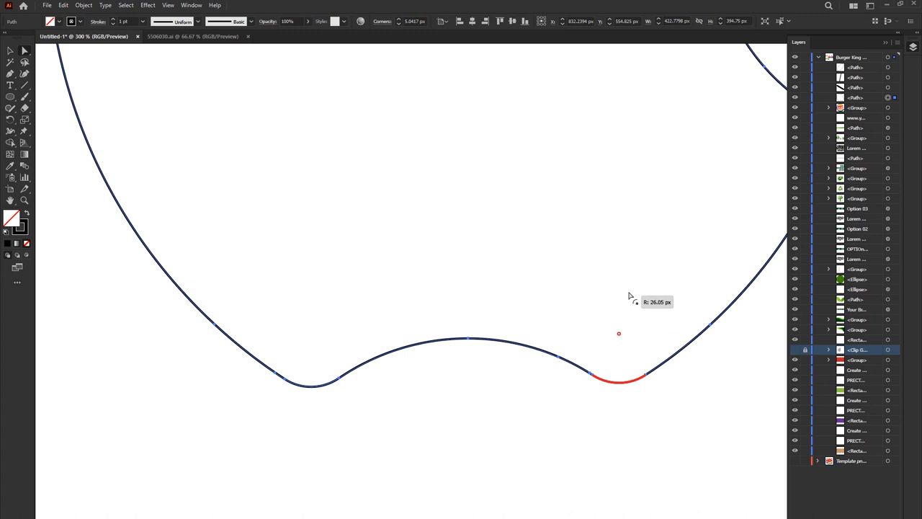
key(v)
Clear the stray leftover paths around the logo, keeping only the apple body and the leaf
key(ctrl+0)
drag(484, 249, 667, 249)
key(ctrl+z)
click(373, 221)
shift+click(404, 209)
key(Delete)
drag(190, 196, 567, 387)
key(Delete)
key(f)
key(f)
key(f)
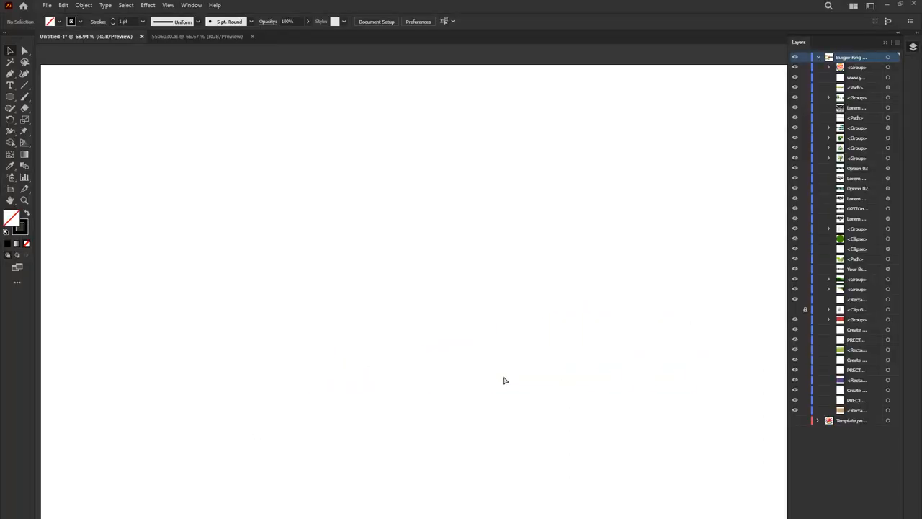
key(ctrl+z)
Swap fill and stroke on the apple body and leaf for a solid black fill without a stroke
click(26, 213)
click(227, 220)
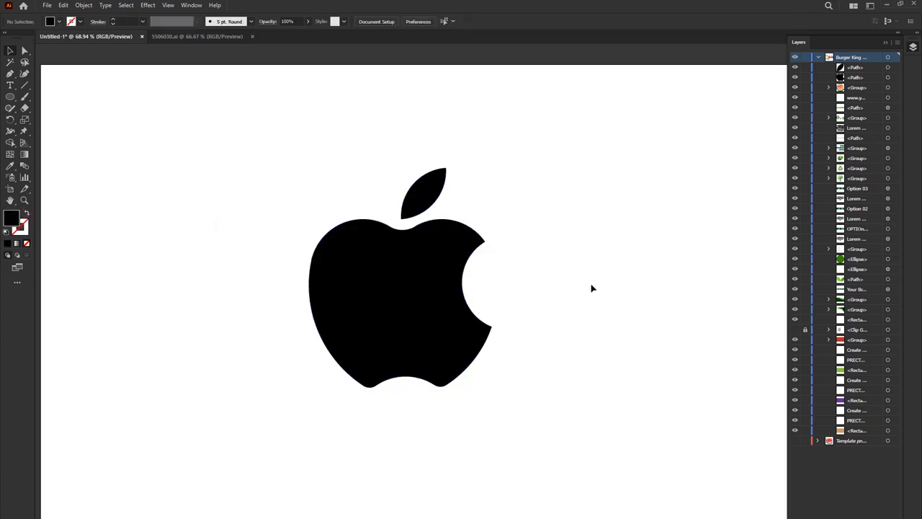
scroll(589, 288, down, 1)
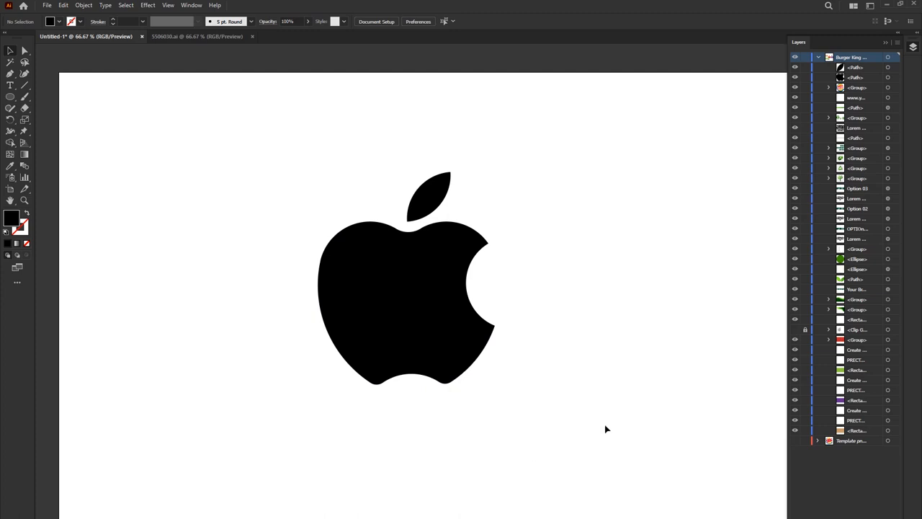
Show the template scaled down beside the finished logo for comparison, and delete the template
click(795, 330)
drag(288, 206, 91, 220)
drag(351, 109, 303, 152)
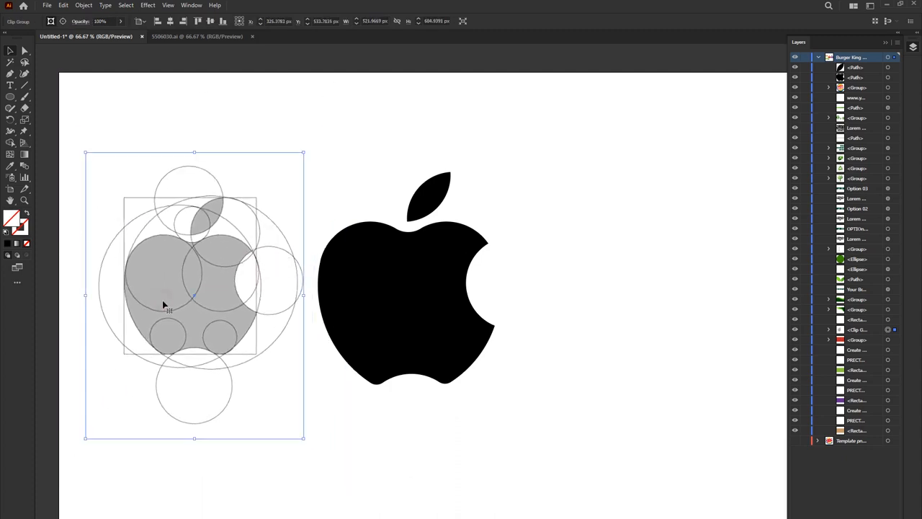
key(Delete)
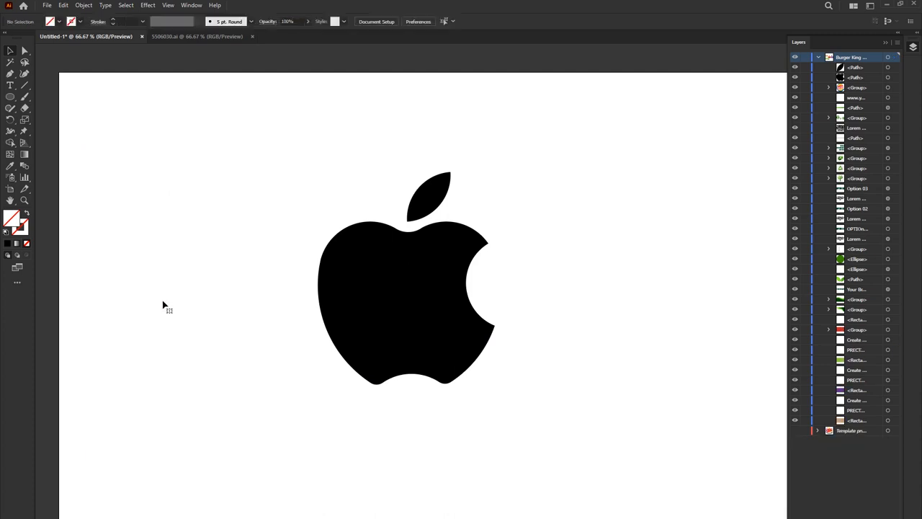
Smooth the right side of the apple's top notch by deleting the kinked anchor point with the Curvature tool
click(382, 279)
alt+scroll(432, 230, up, 5)
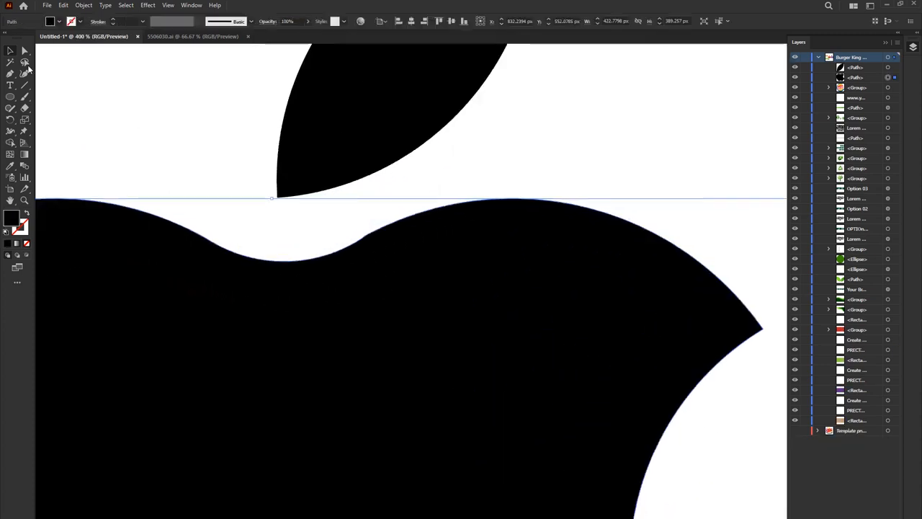
click(24, 73)
alt+scroll(312, 236, up, 3)
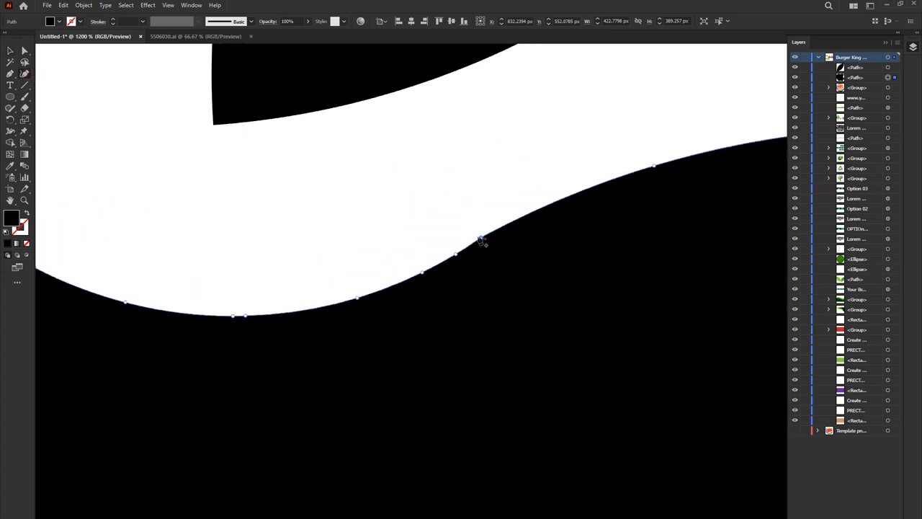
key(Delete)
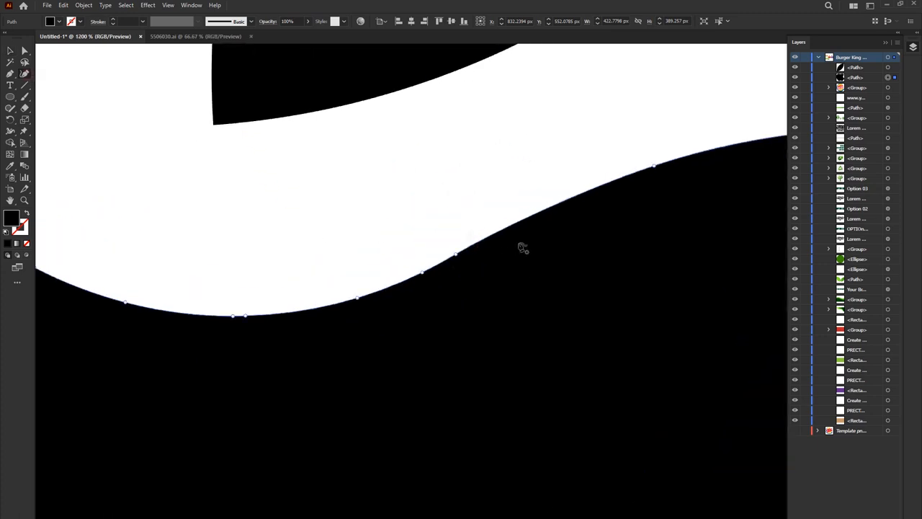
key(v)
alt+scroll(444, 202, down, 5)
click(280, 123)
alt+scroll(583, 254, down, 6)
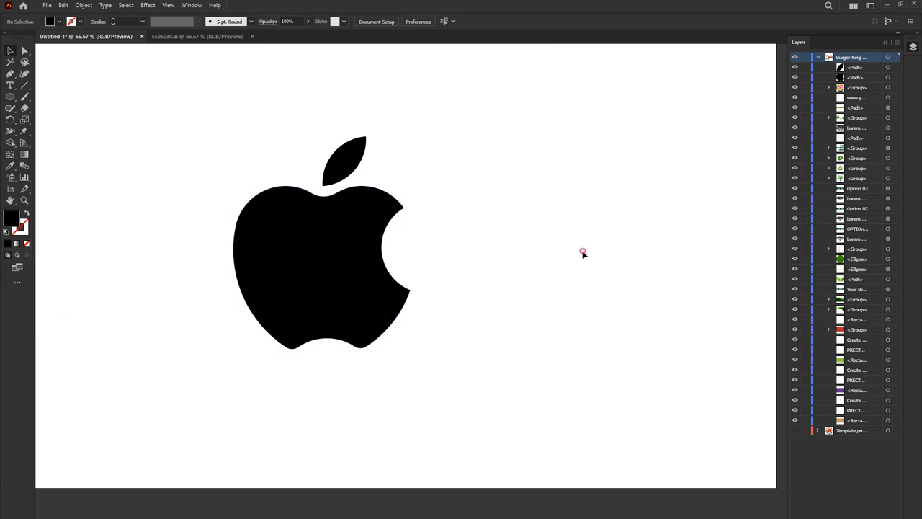